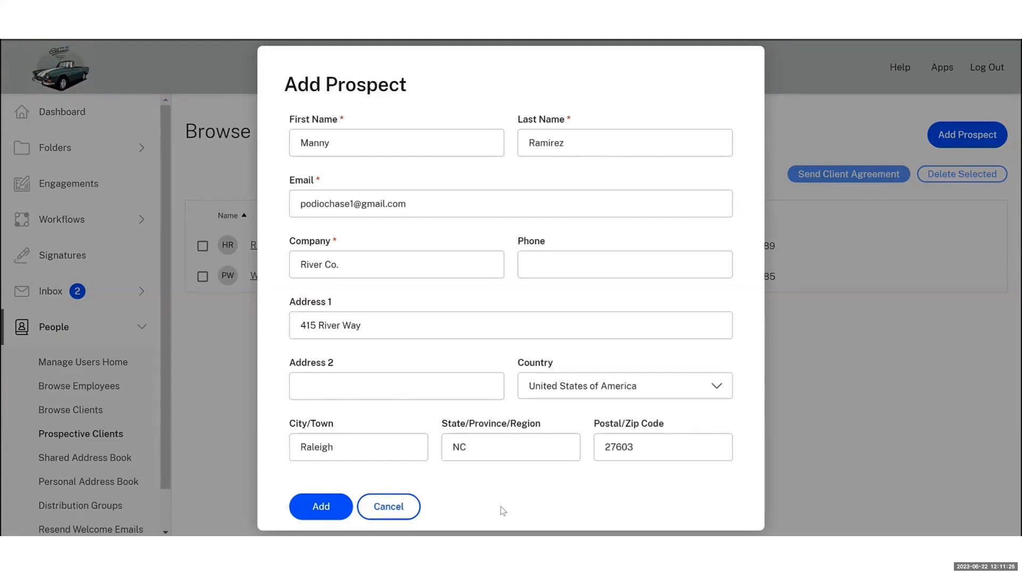
Add the new River Co. contact to the Browse Prospects list as a prospect
left_click(326, 511)
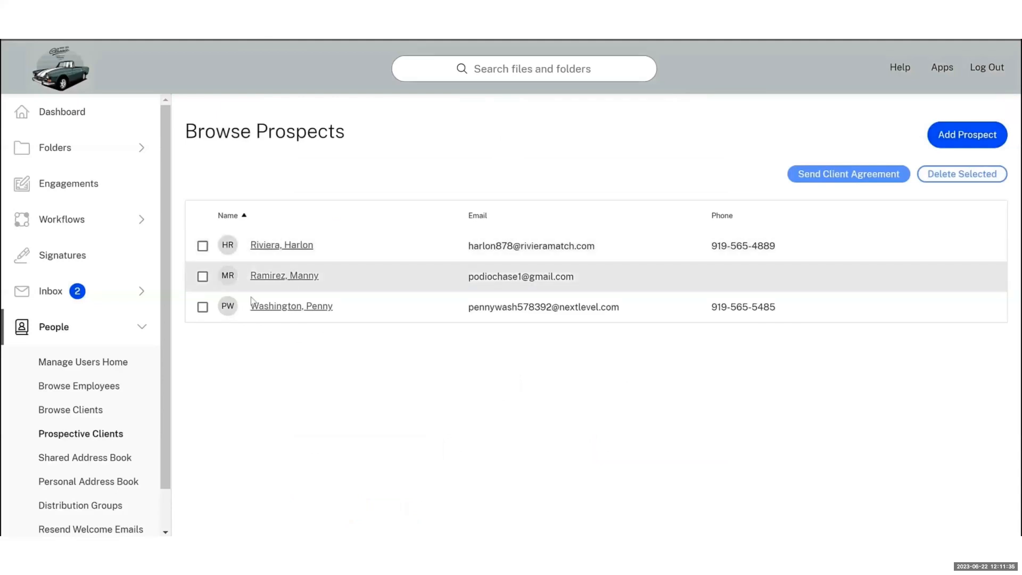
Select the newly added prospect and begin sending them a client agreement
left_click(203, 276)
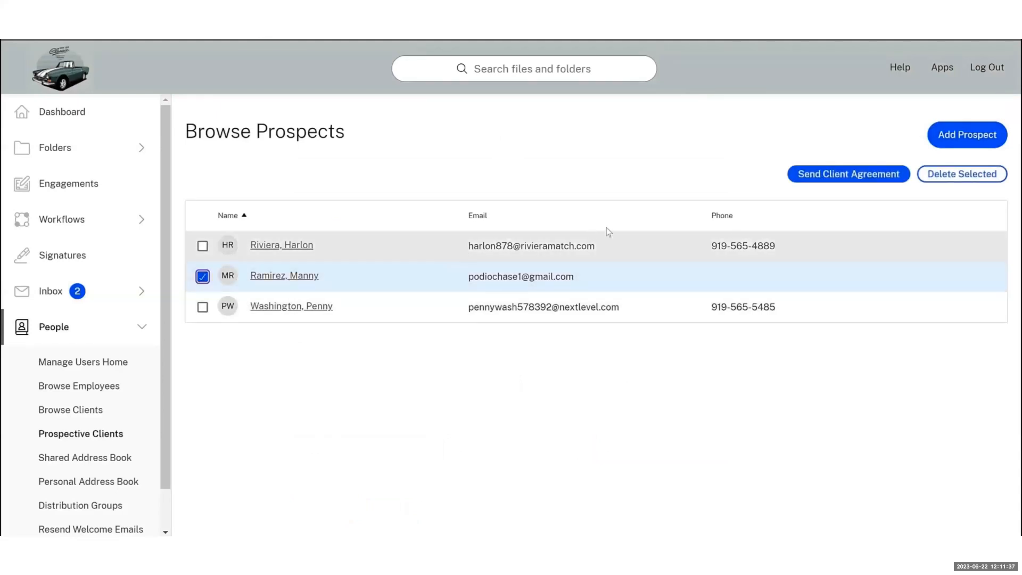
left_click(853, 179)
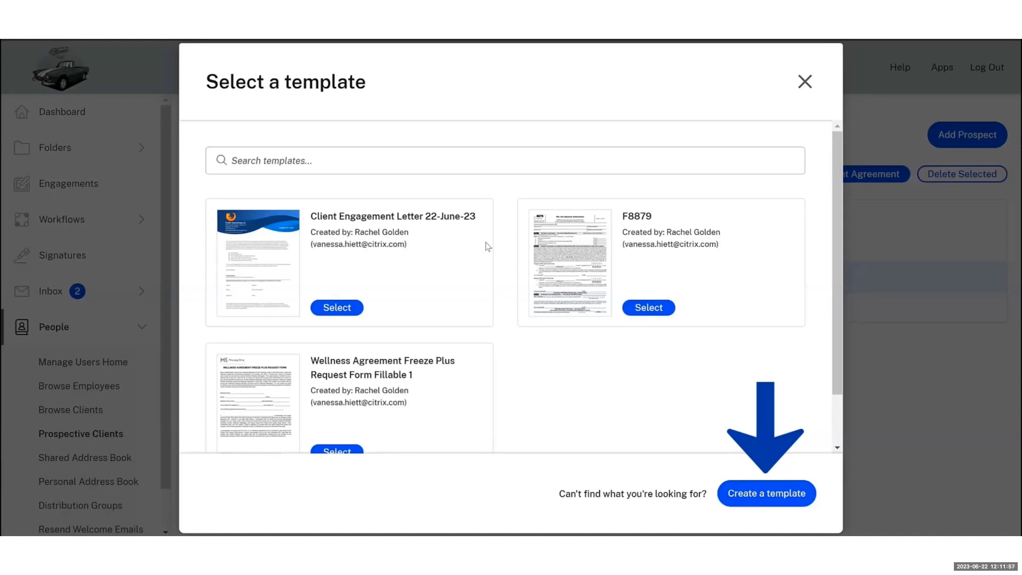
Choose the Client Engagement Letter 22-June-23 template and review its fields down to the preview
left_click(340, 307)
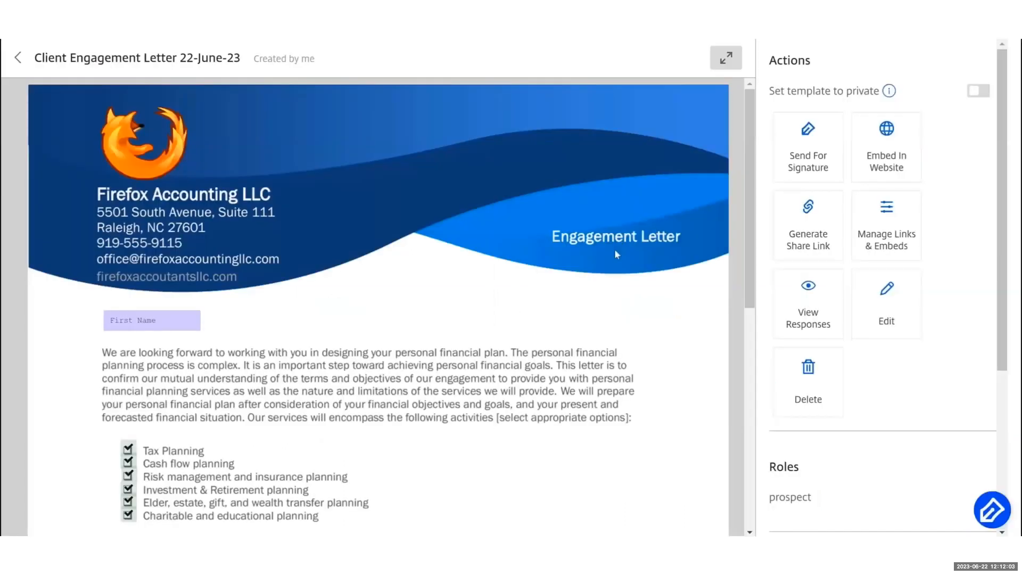
scroll(617, 254, "down", 2)
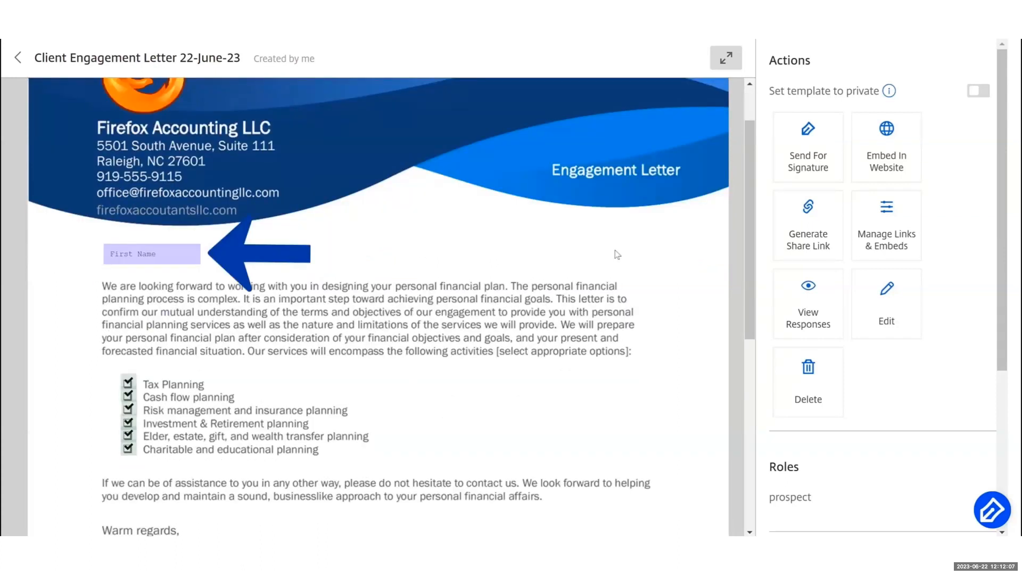
scroll(617, 255, "down", 1)
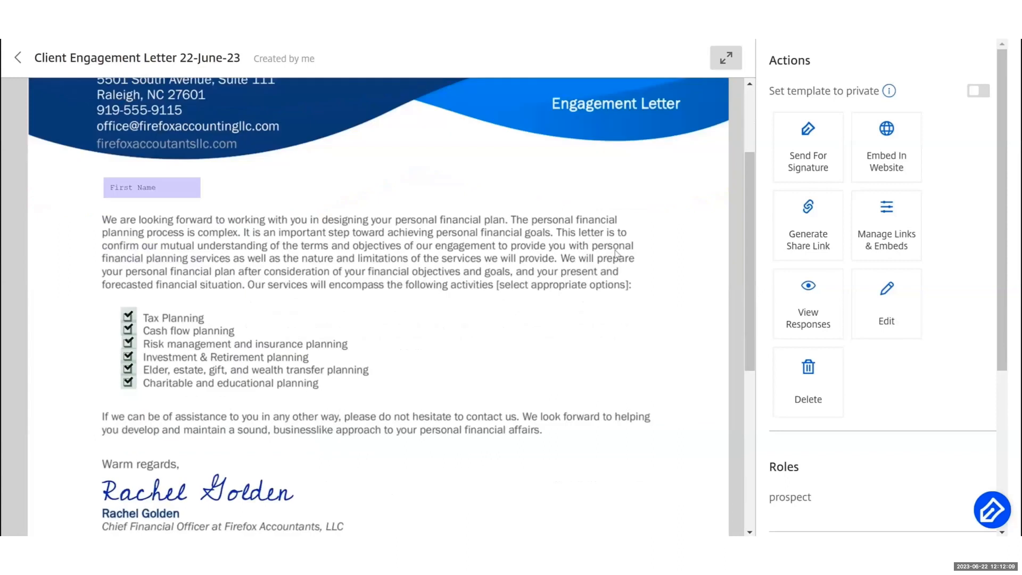
scroll(617, 255, "down", 1)
scroll(617, 255, "down", 2)
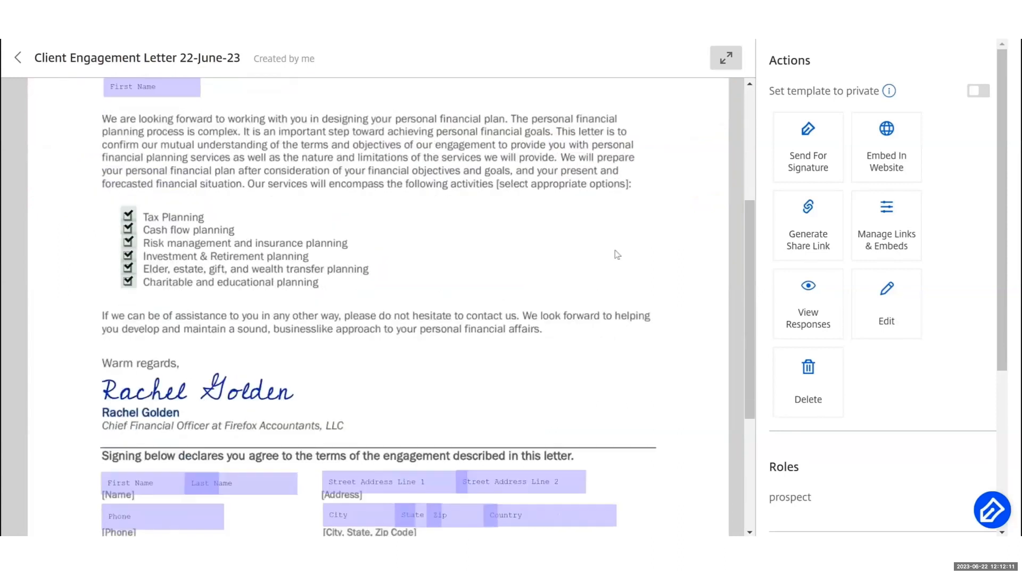
scroll(616, 254, "down", 1)
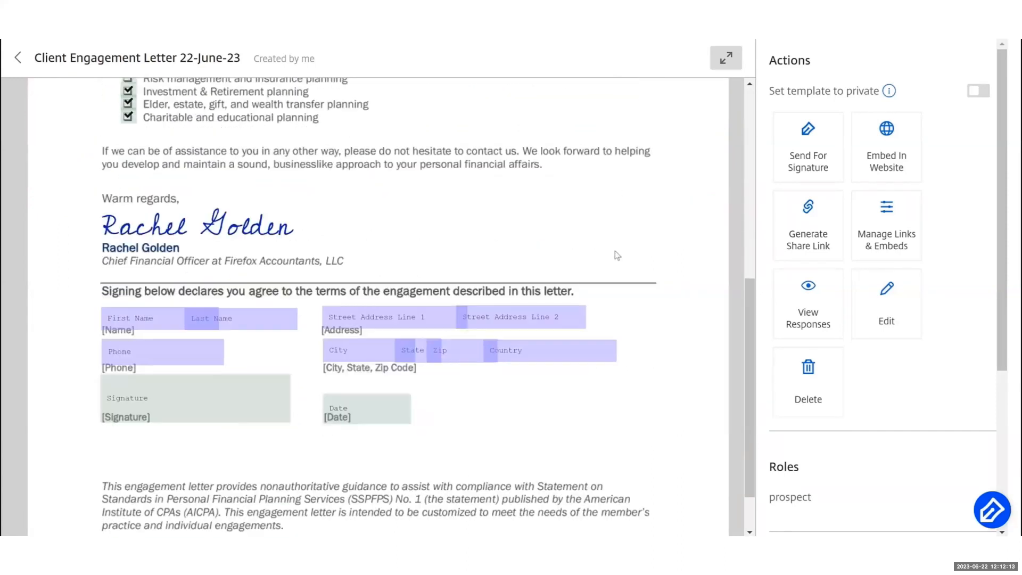
scroll(617, 255, "down", 1)
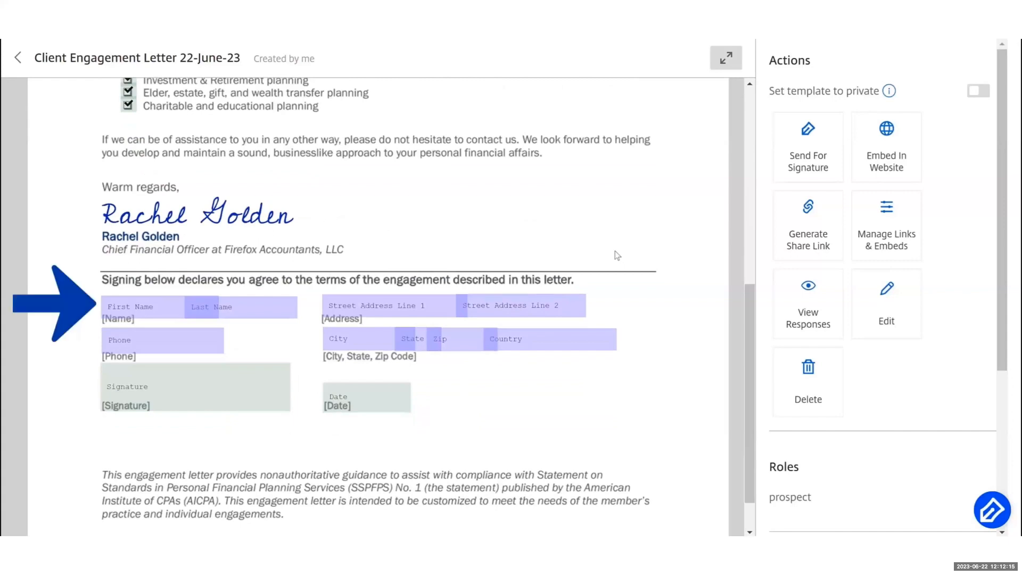
scroll(616, 254, "down", 1)
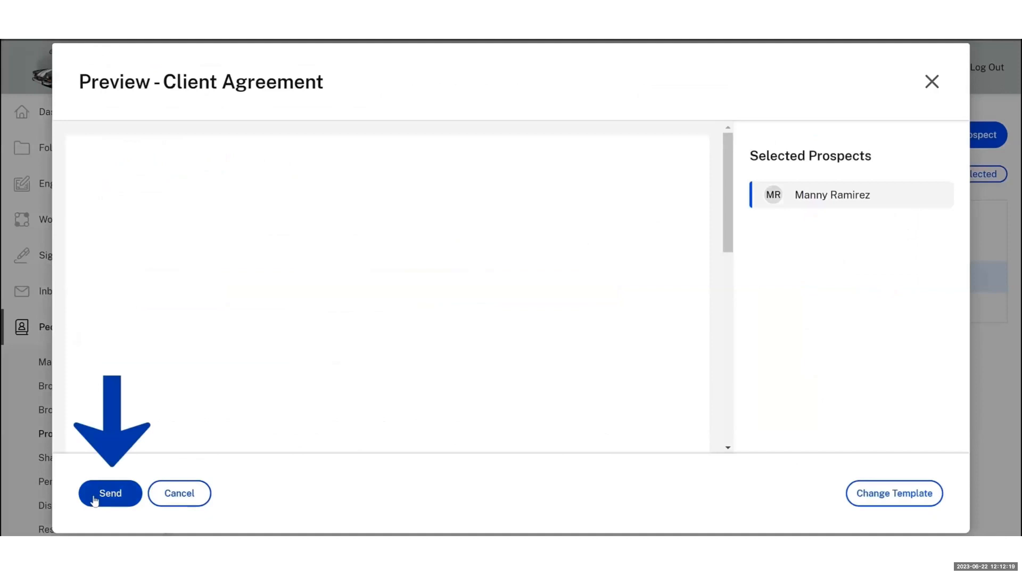
Send the engagement letter agreement to the new prospect
left_click(94, 500)
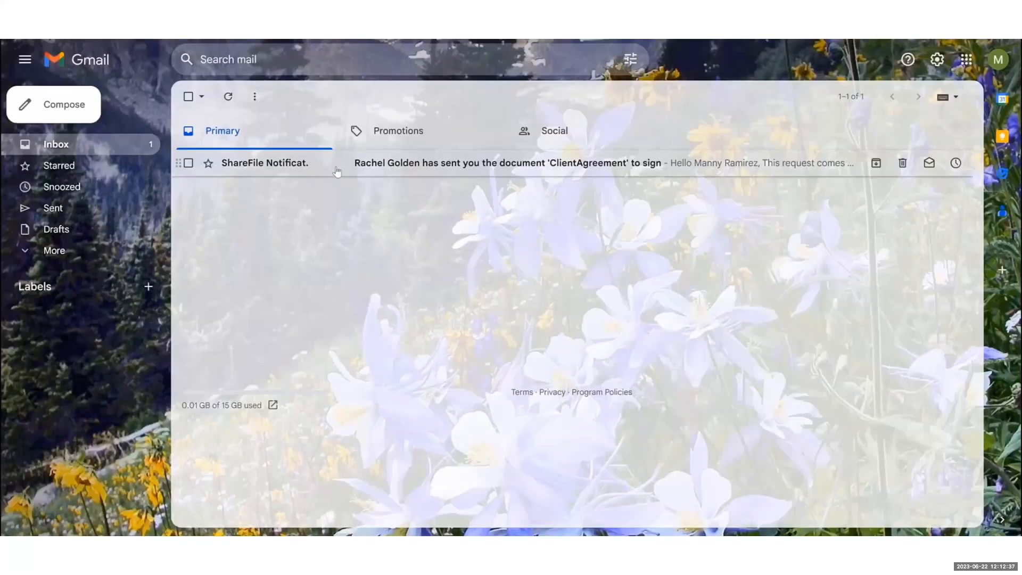
Open the ShareFile ClientAgreement signature email in Gmail and go to the signing page
left_click(337, 169)
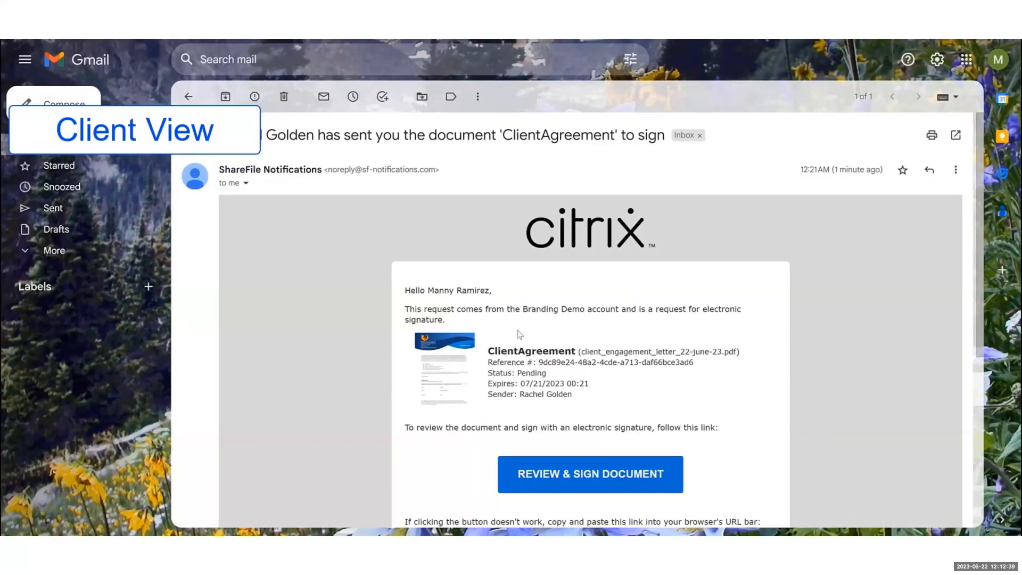
scroll(524, 346, "down", 3)
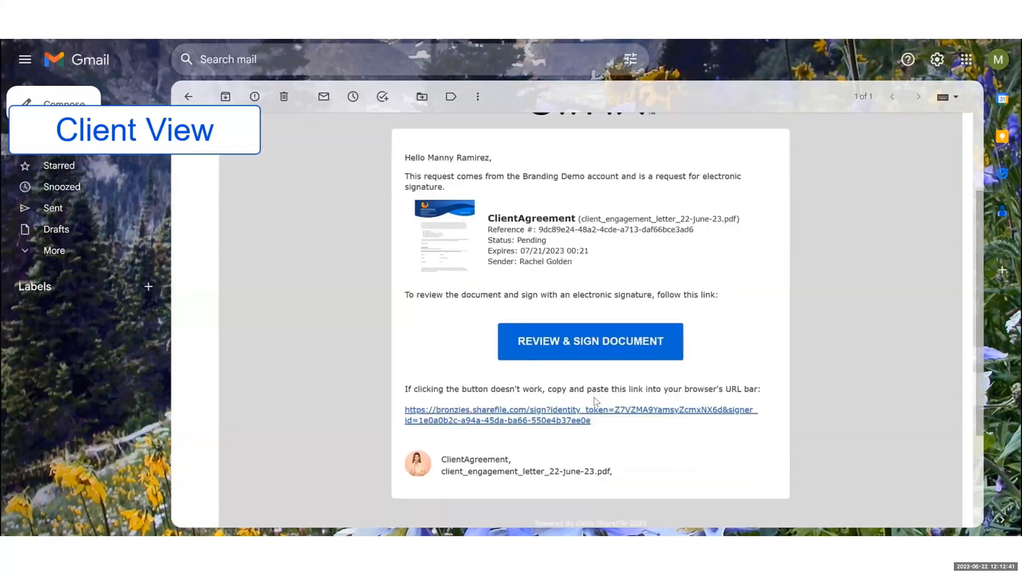
left_click(620, 341)
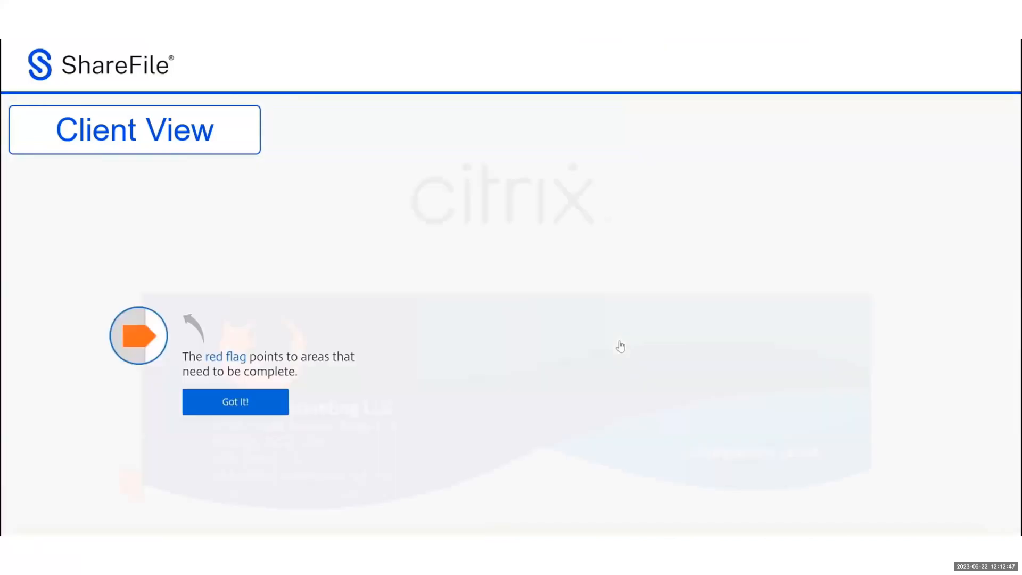
Dismiss the red flag and document progress tips, then scroll down to the services list
left_click(243, 411)
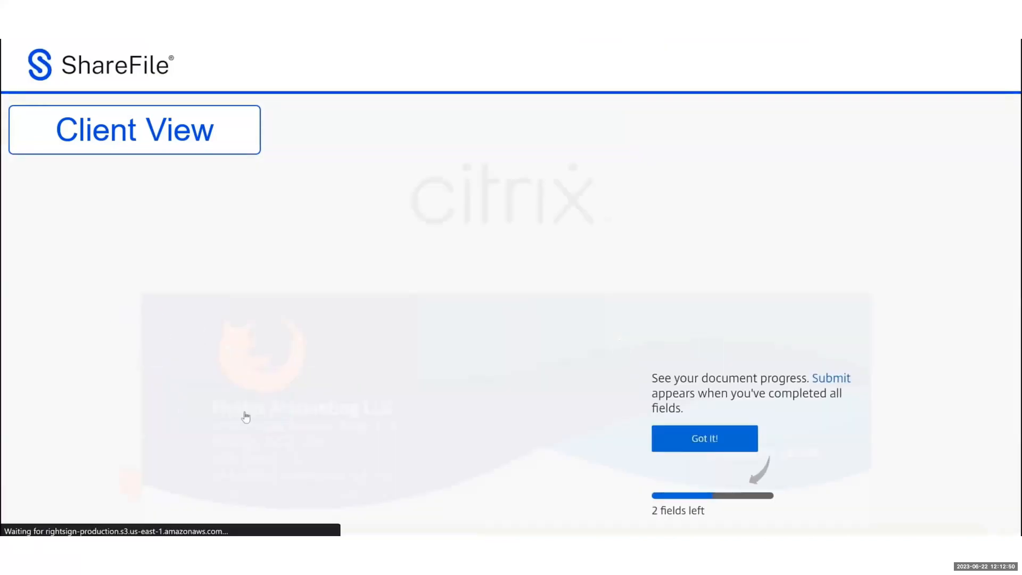
left_click(695, 440)
scroll(688, 429, "down", 3)
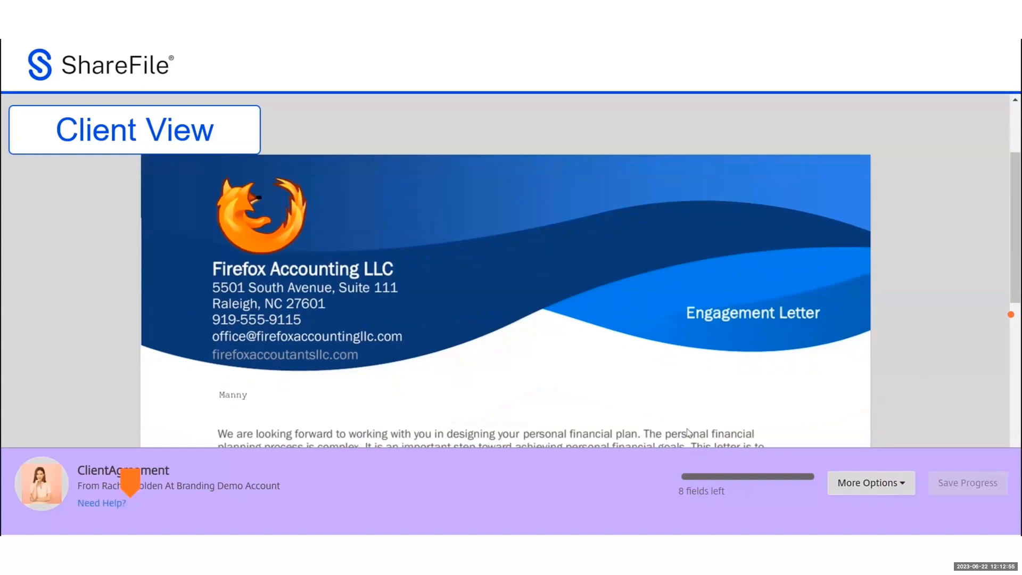
scroll(688, 432, "down", 4)
scroll(688, 430, "down", 1)
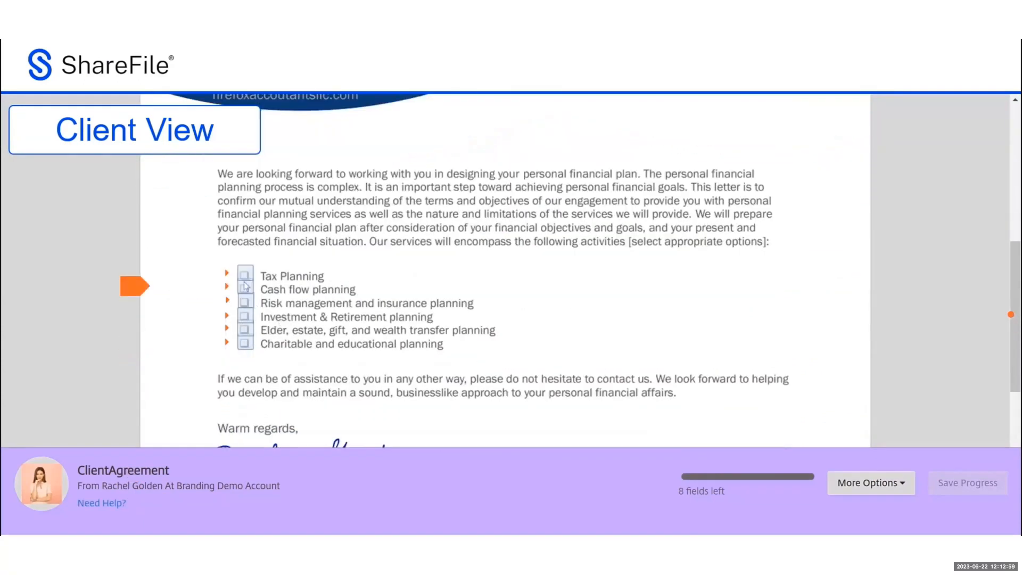
Tick Cash flow, Investment & Retirement, and Elder, estate, gift, and wealth transfer planning
left_click(246, 288)
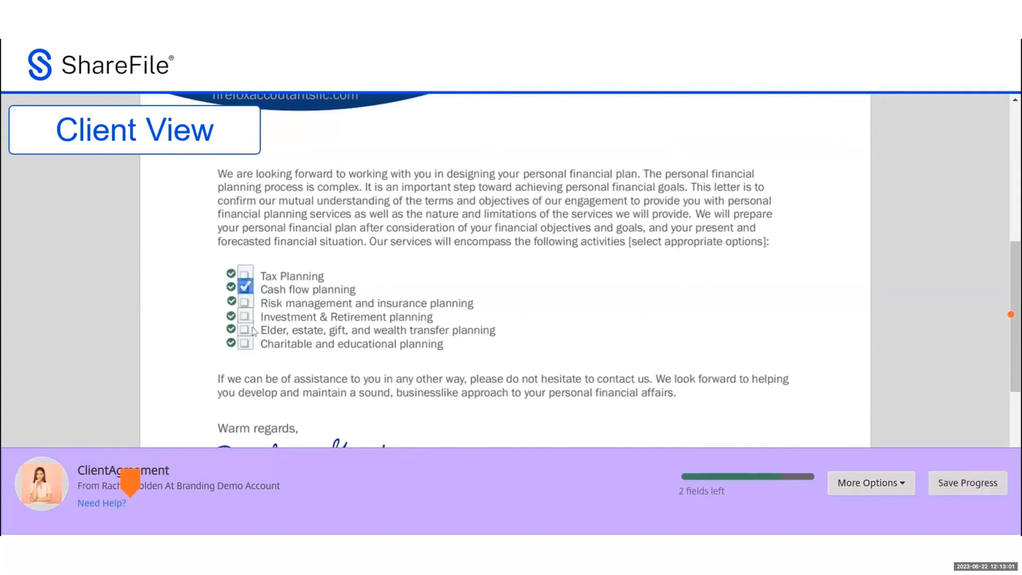
left_click(245, 316)
left_click(245, 330)
scroll(630, 385, "down", 4)
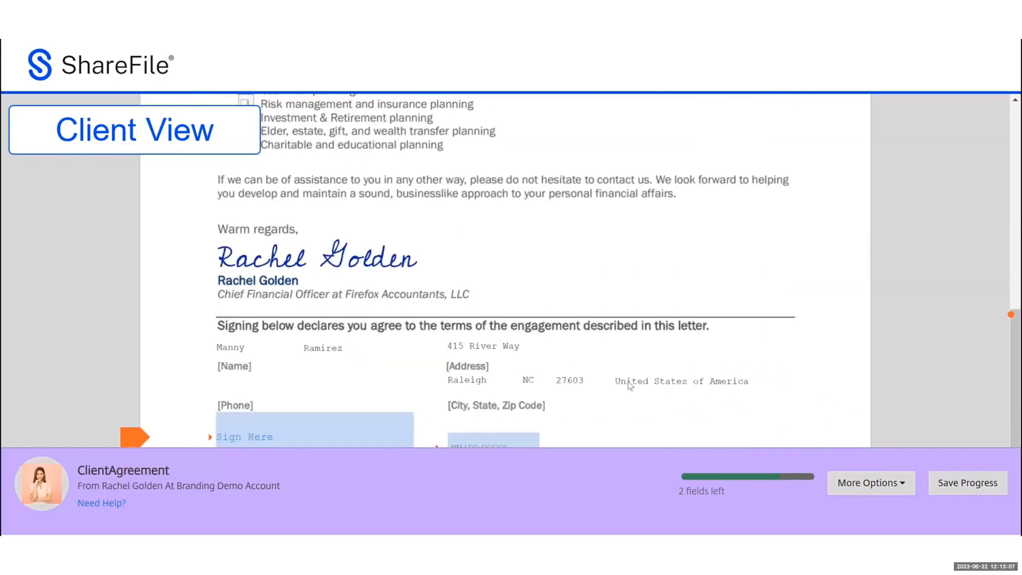
scroll(630, 384, "down", 1)
scroll(630, 385, "down", 1)
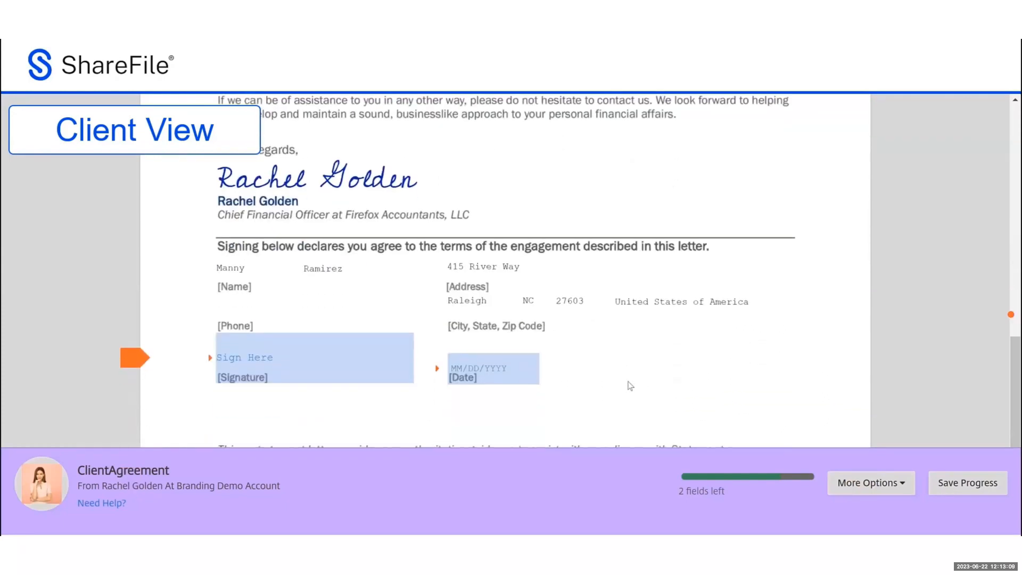
Apply a typed script signature of the client's full name in the Sign Here field
left_click(281, 302)
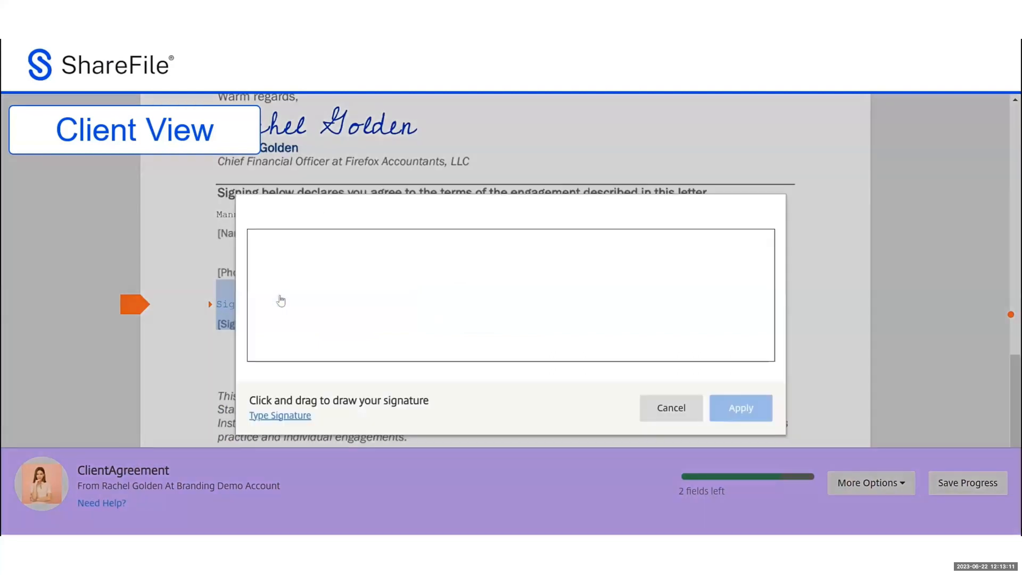
left_click(287, 416)
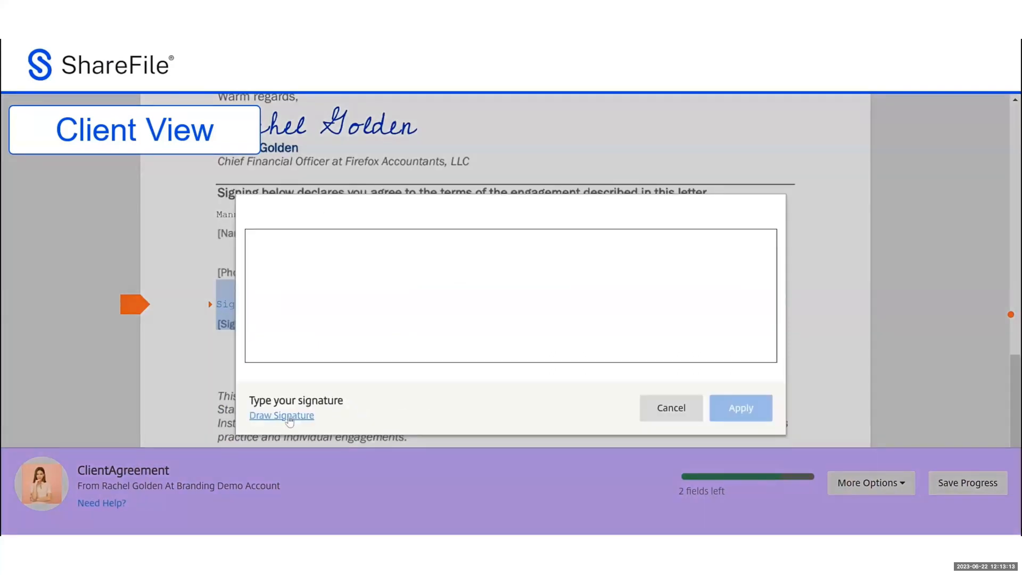
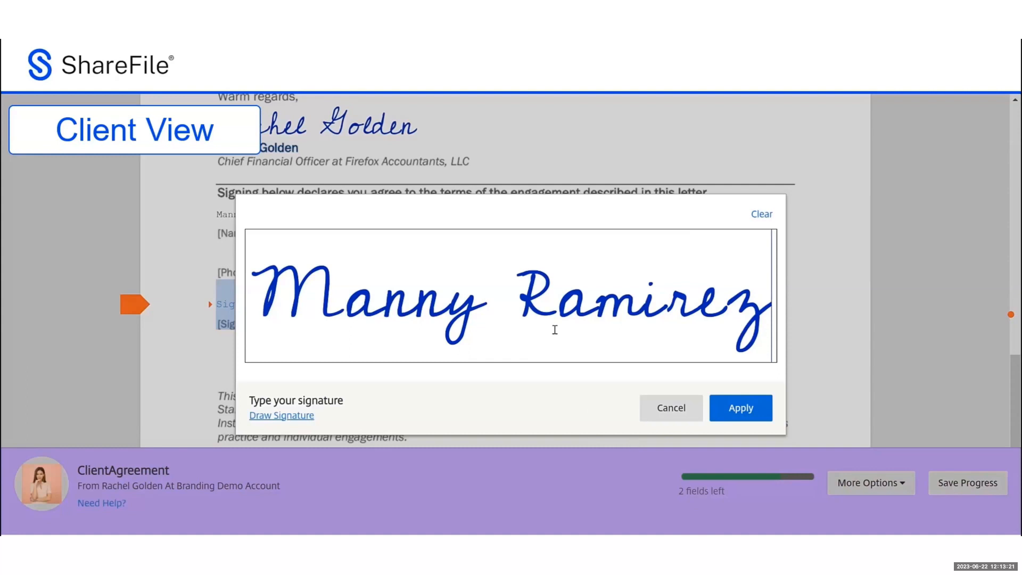
left_click(741, 409)
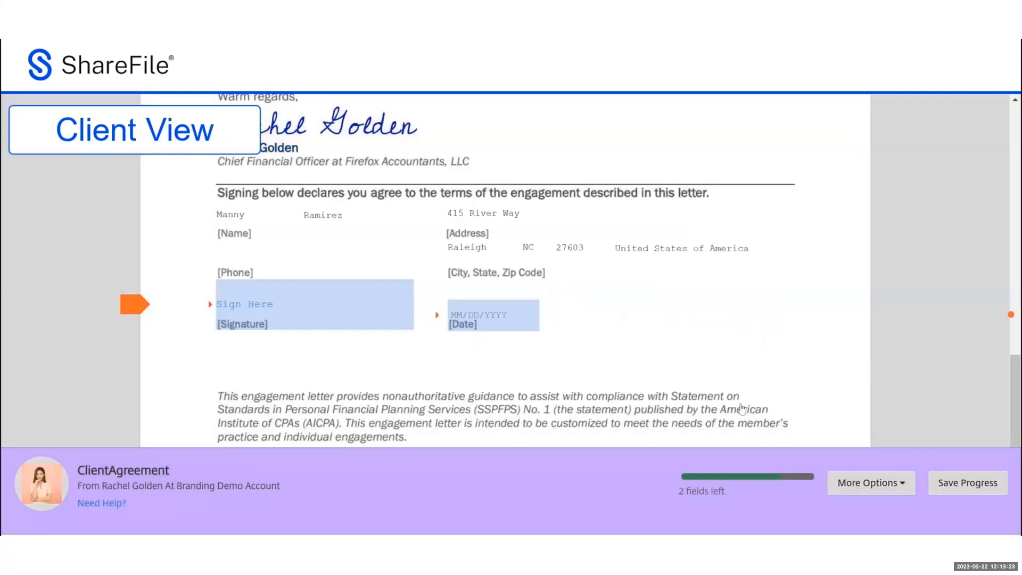
Date the letter June 21, 2023, save progress, and submit the signature
left_click(517, 305)
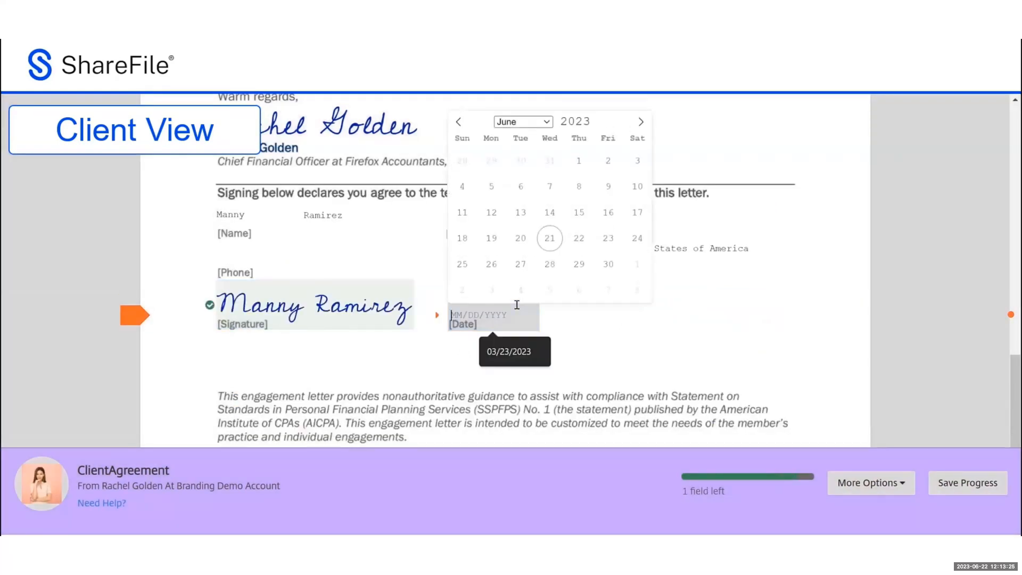
left_click(550, 238)
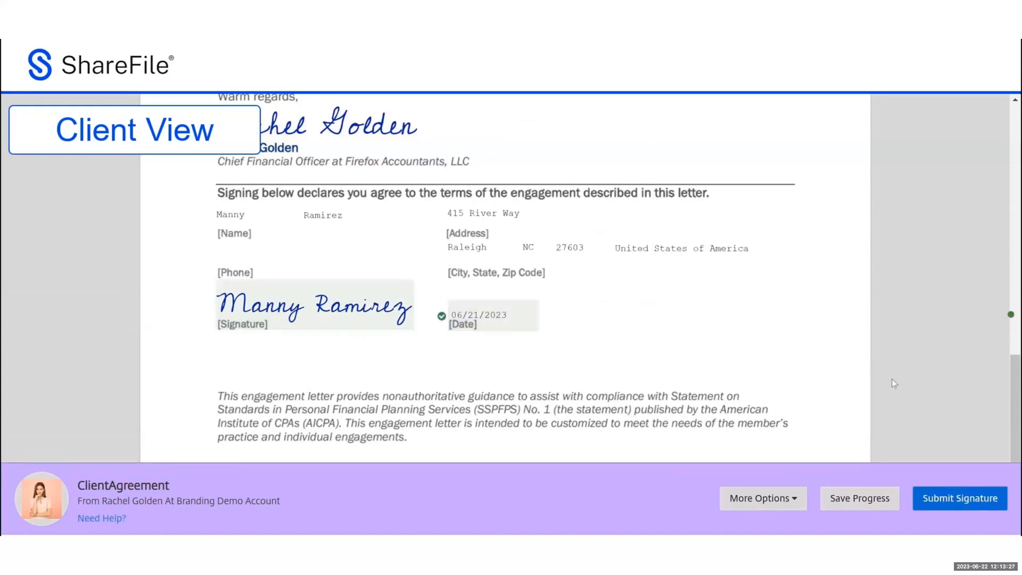
scroll(893, 378, "down", 1)
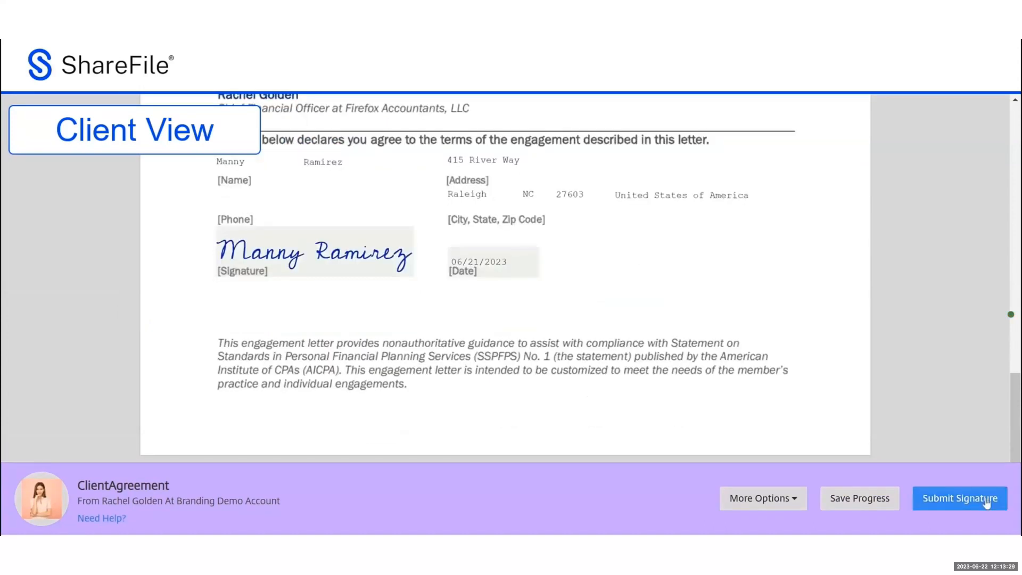
left_click(885, 507)
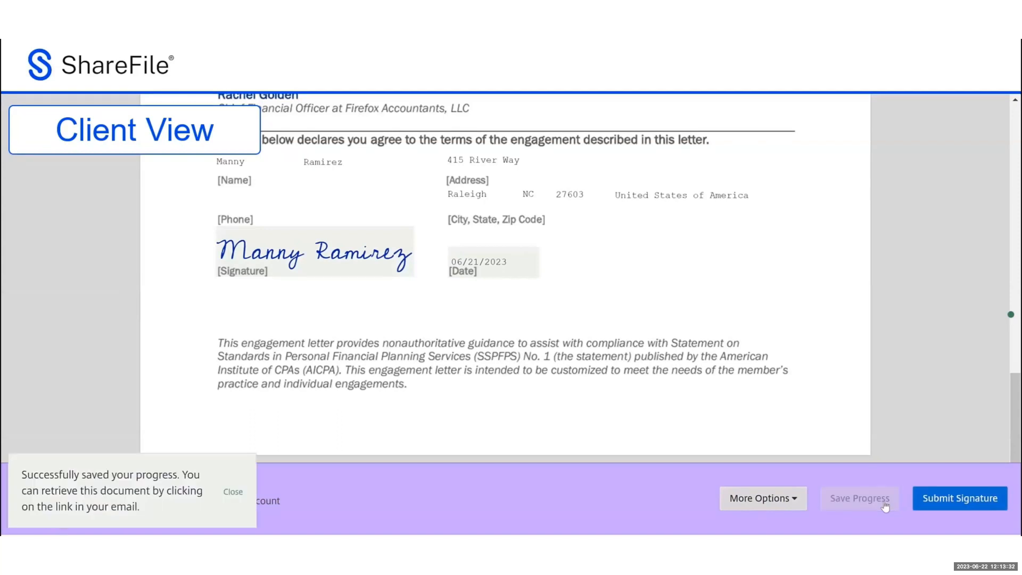
left_click(939, 500)
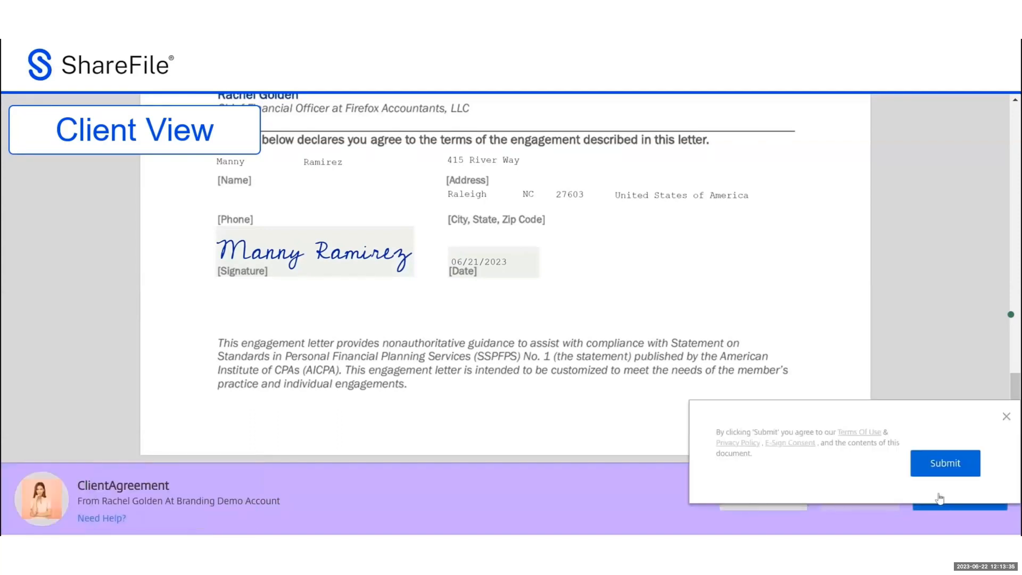
left_click(927, 467)
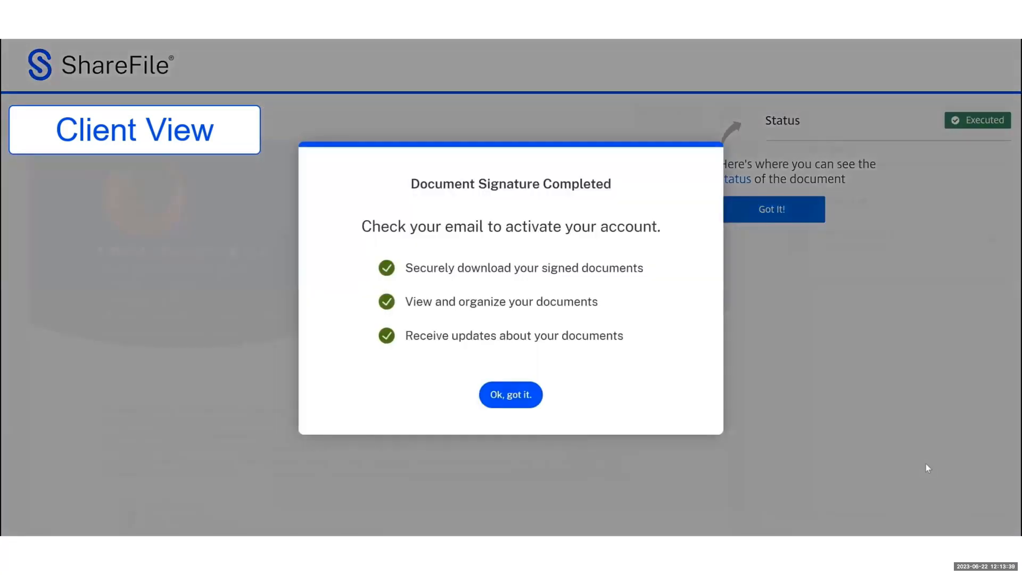
Dismiss the completion notice and tips, review the executed letter, and download it as Combined PDF
left_click(503, 397)
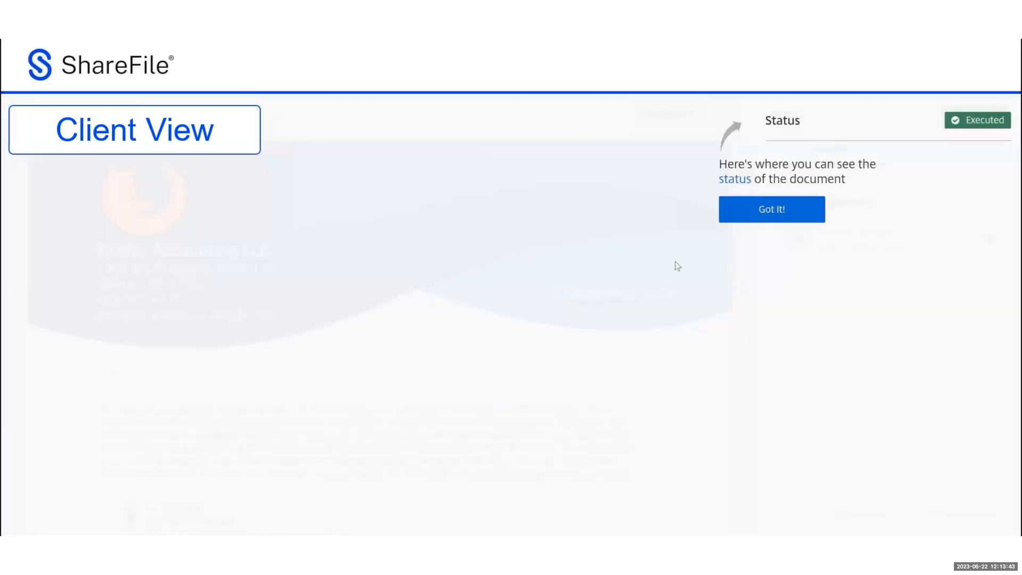
left_click(742, 218)
left_click(742, 218)
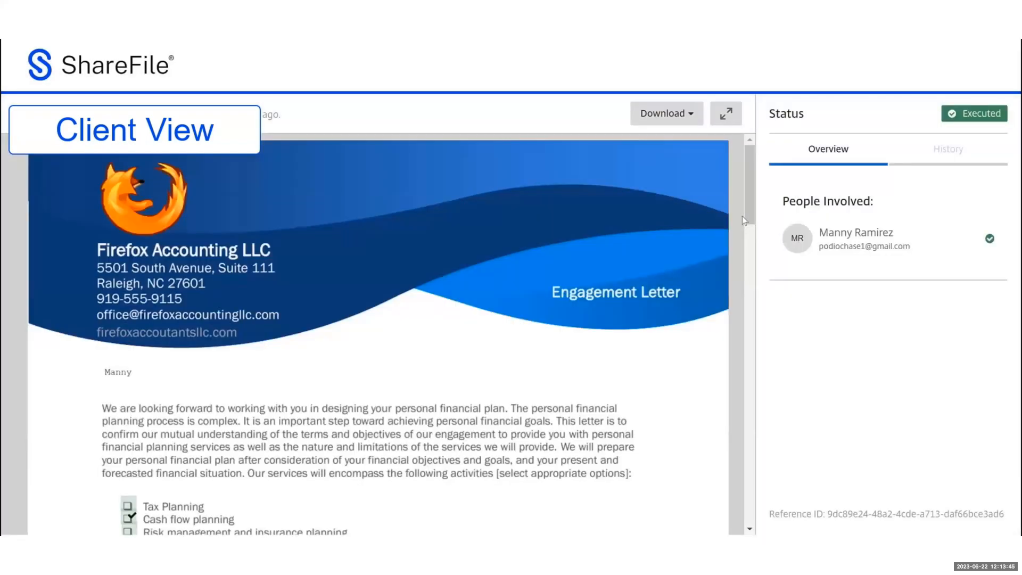
scroll(623, 177, "down", 3)
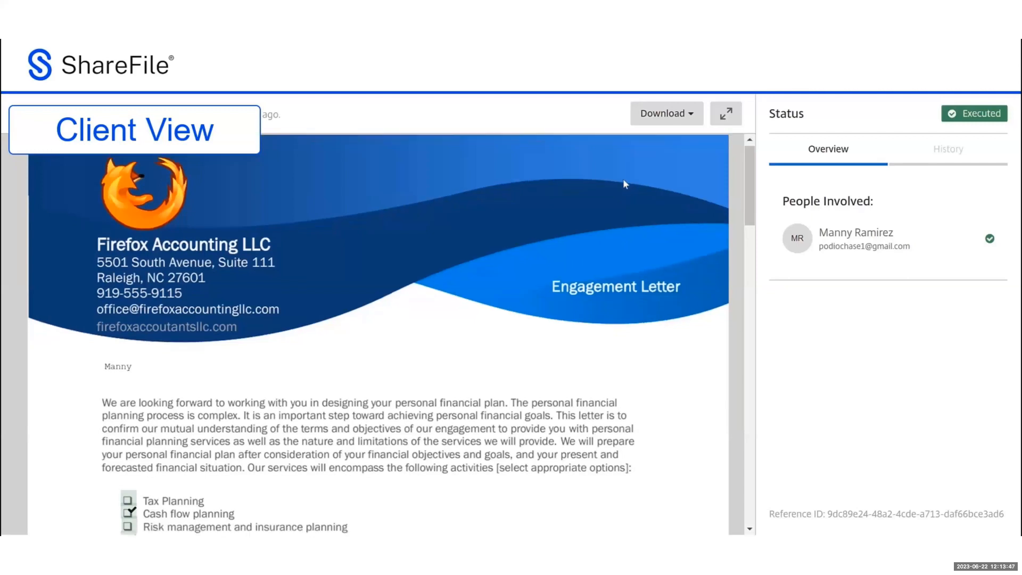
scroll(648, 168, "down", 4)
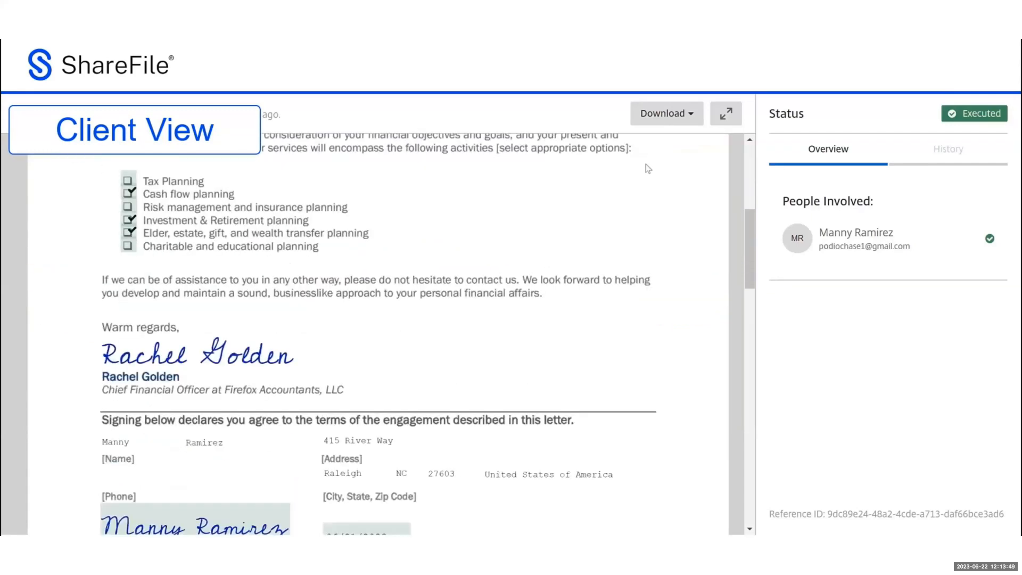
scroll(648, 169, "down", 1)
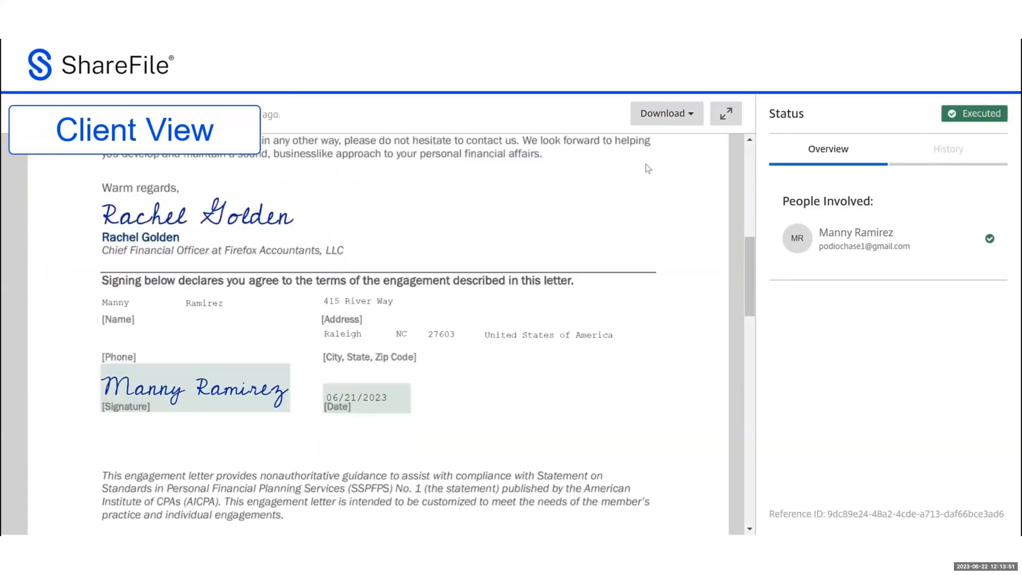
left_click(696, 122)
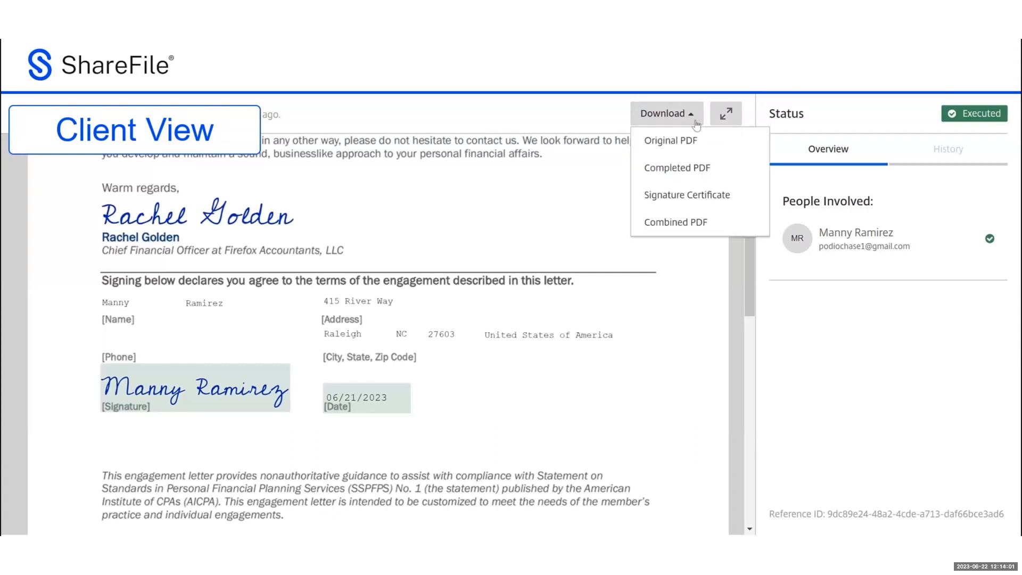
left_click(712, 222)
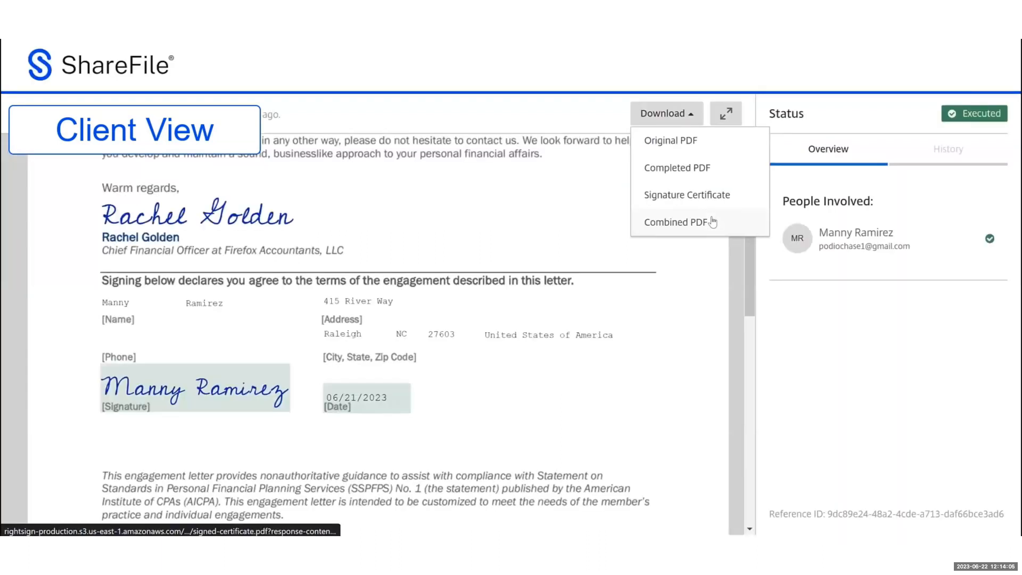
Review the combined PDF's signed letter, signature certificate and audit trail, then return to ShareFile
left_click(713, 222)
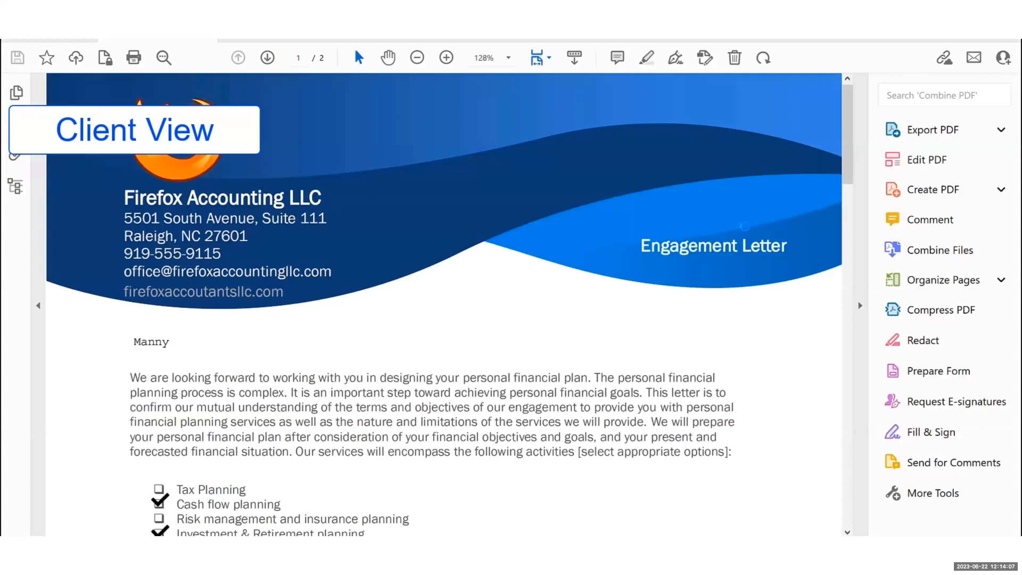
scroll(747, 232, "down", 3)
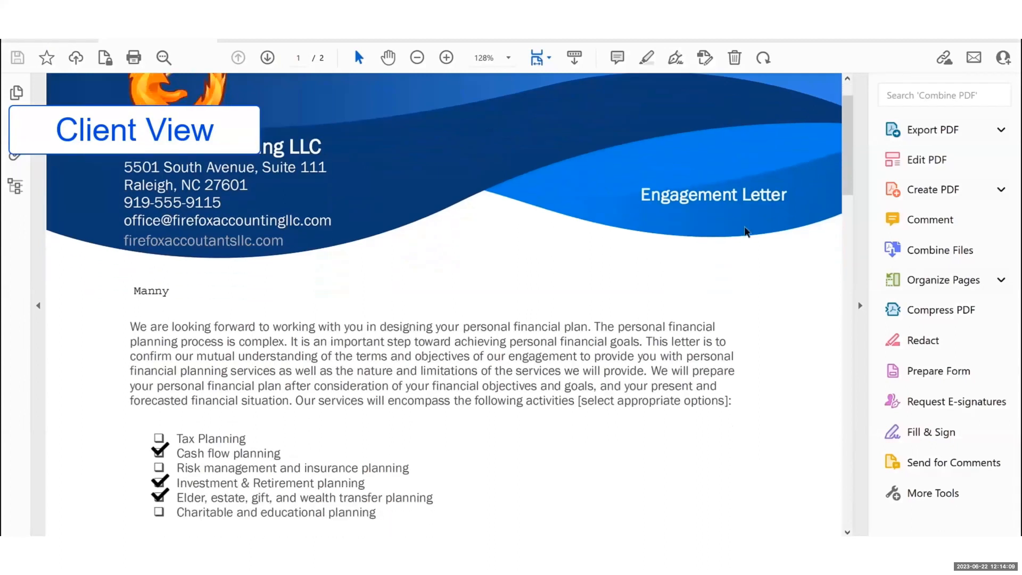
scroll(747, 231, "down", 7)
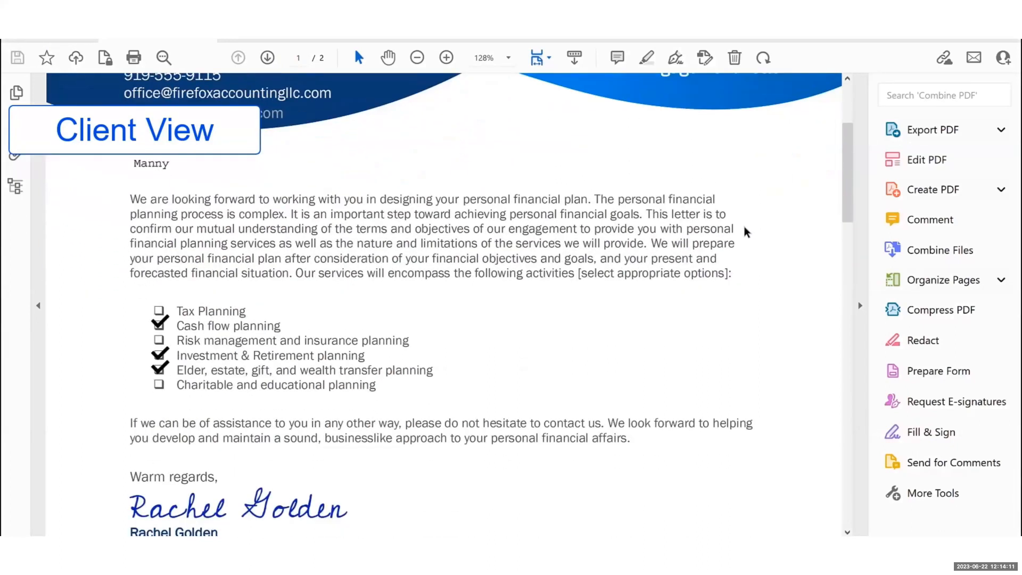
scroll(745, 233, "down", 8)
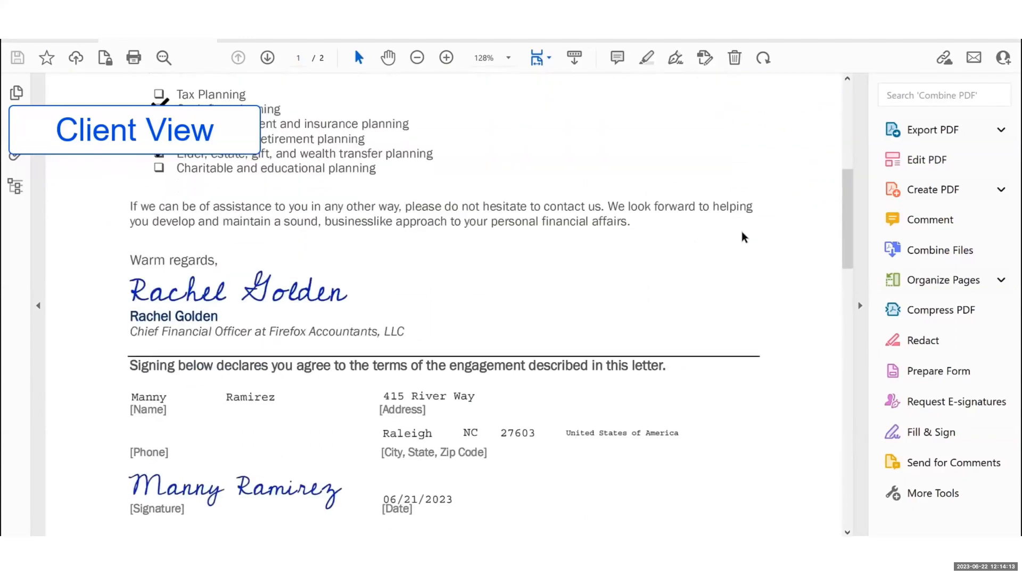
scroll(745, 237, "down", 1)
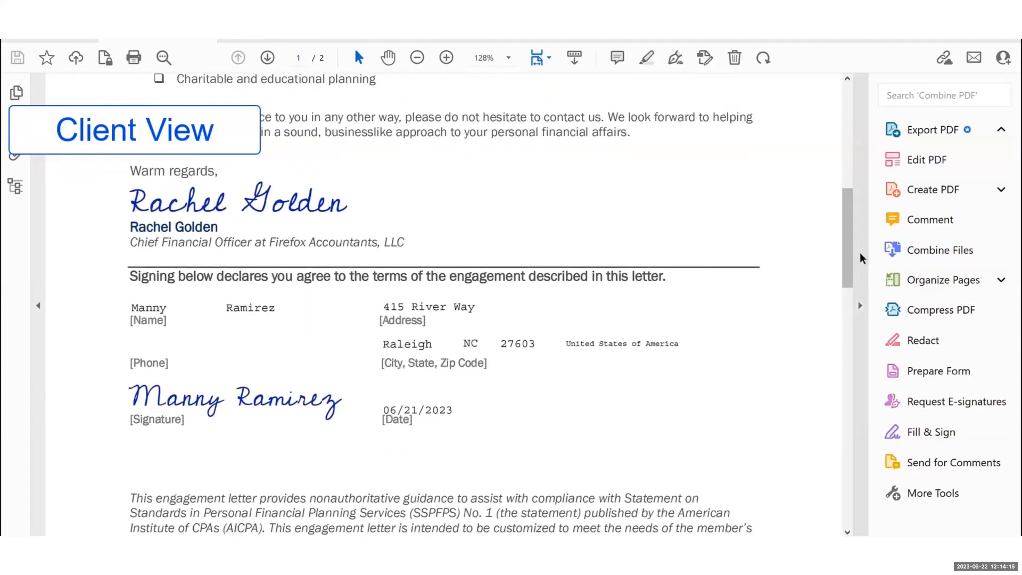
left_click_drag(847, 253, 852, 361)
scroll(837, 346, "down", 2)
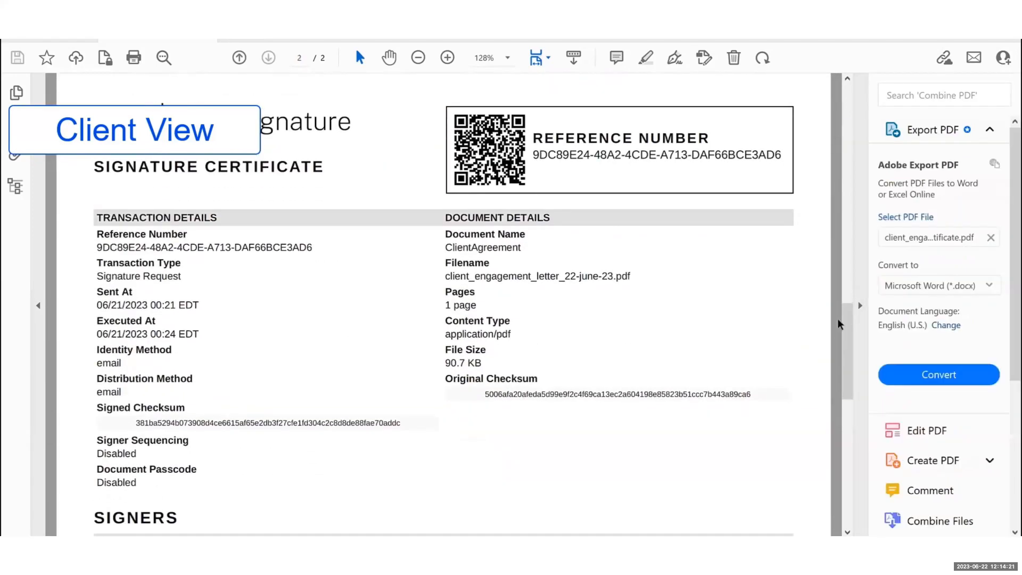
left_click_drag(850, 320, 871, 465)
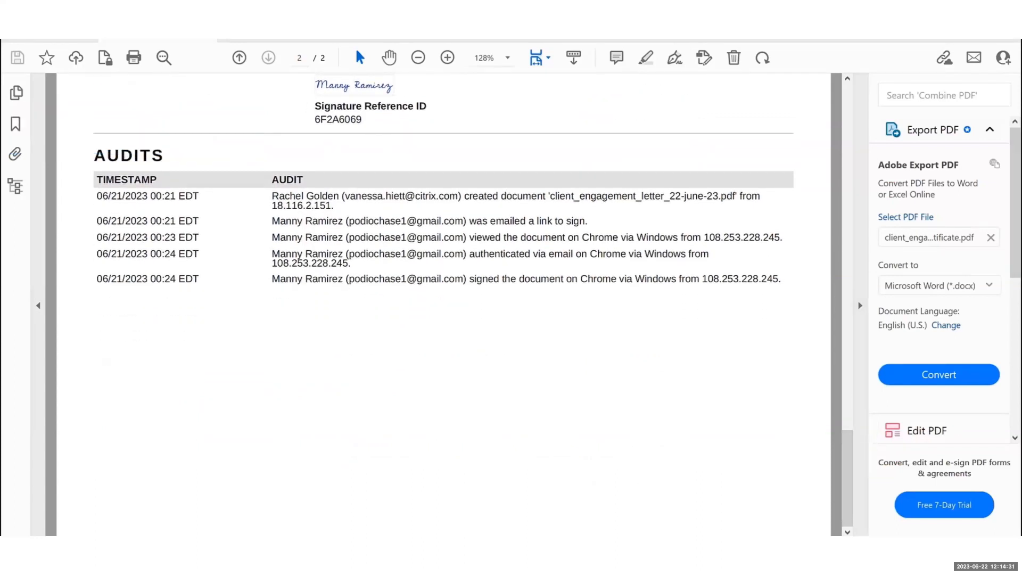
key("alt+Tab")
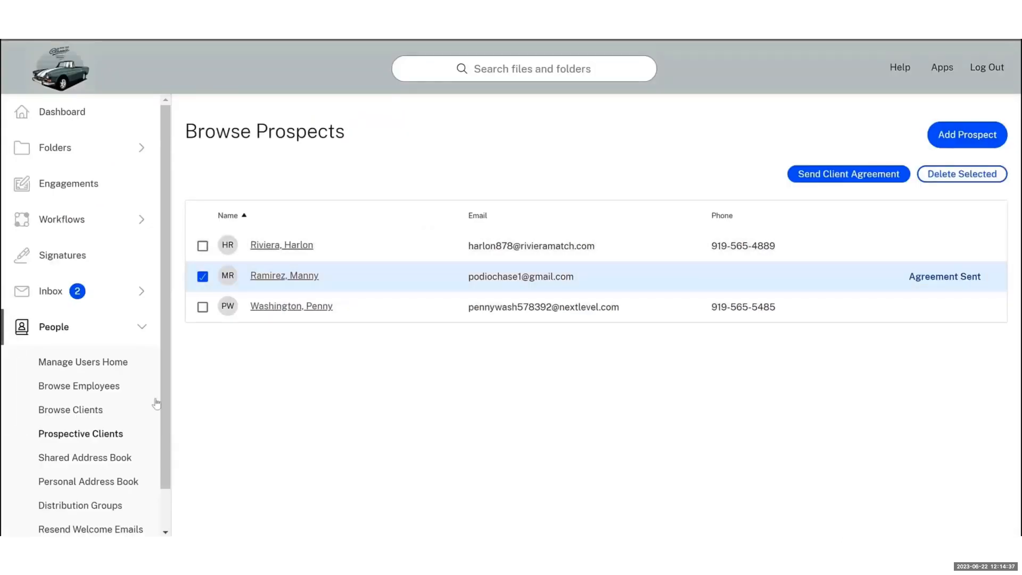
Re-save the new client's record from Browse Clients, then show the Shared Folders list
left_click(86, 413)
left_click(86, 417)
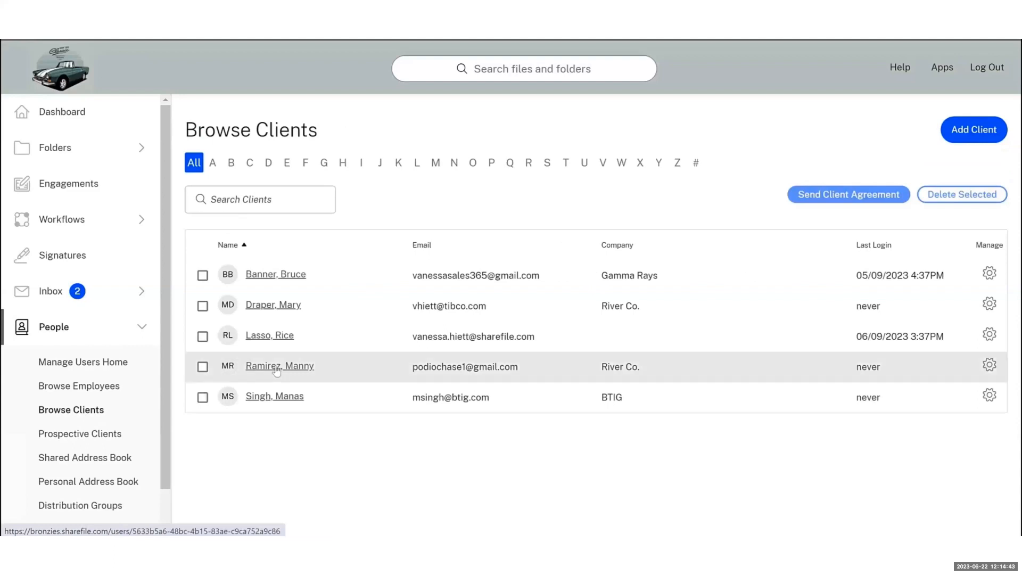
left_click(277, 371)
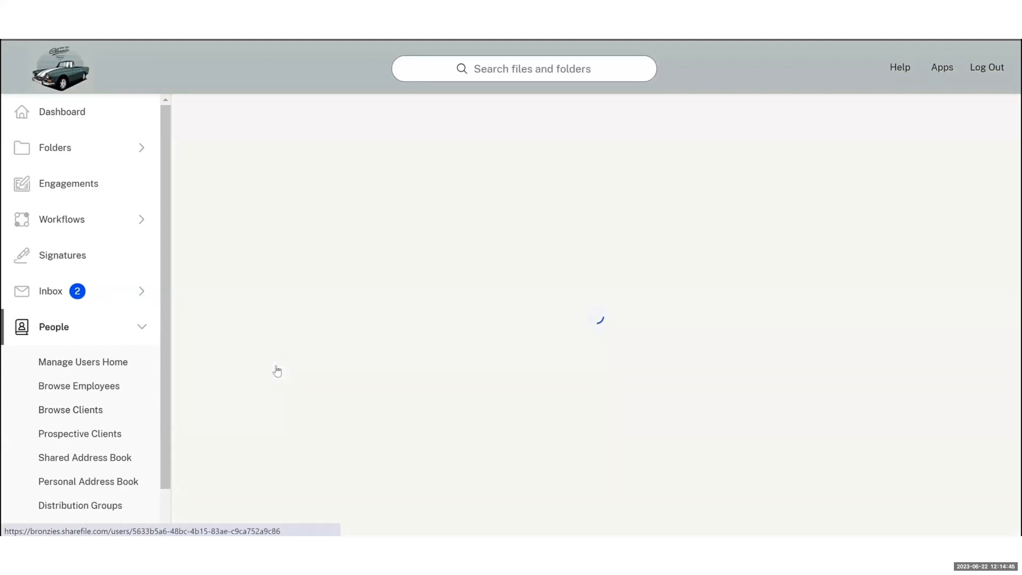
scroll(285, 346, "down", 1)
scroll(287, 356, "down", 5)
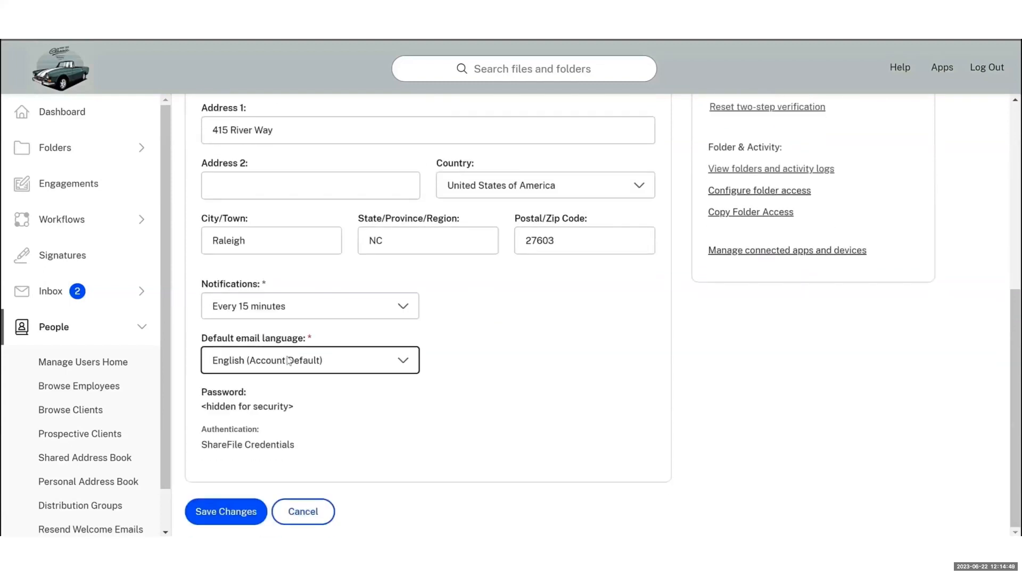
left_click(223, 515)
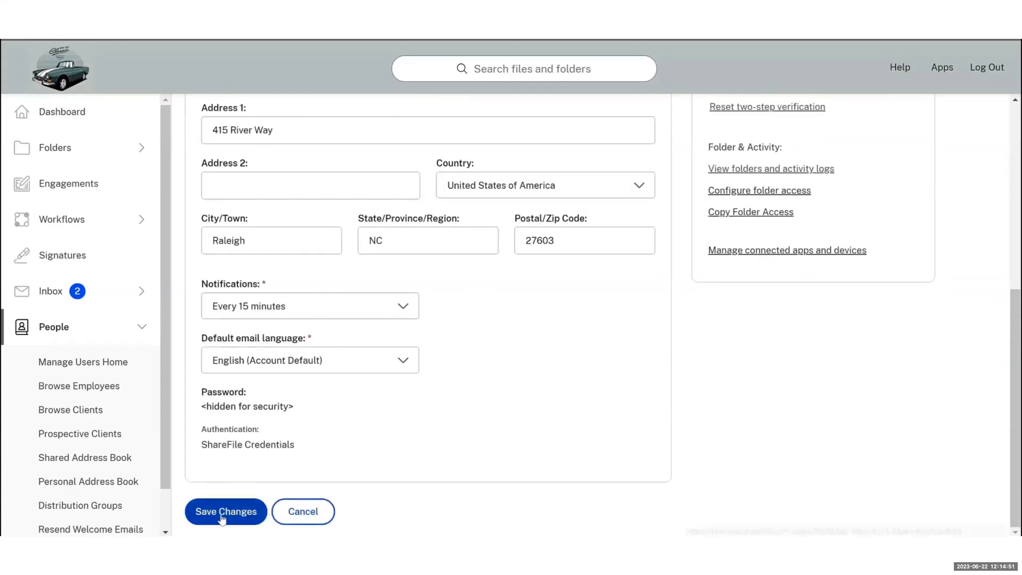
left_click(74, 160)
left_click(93, 208)
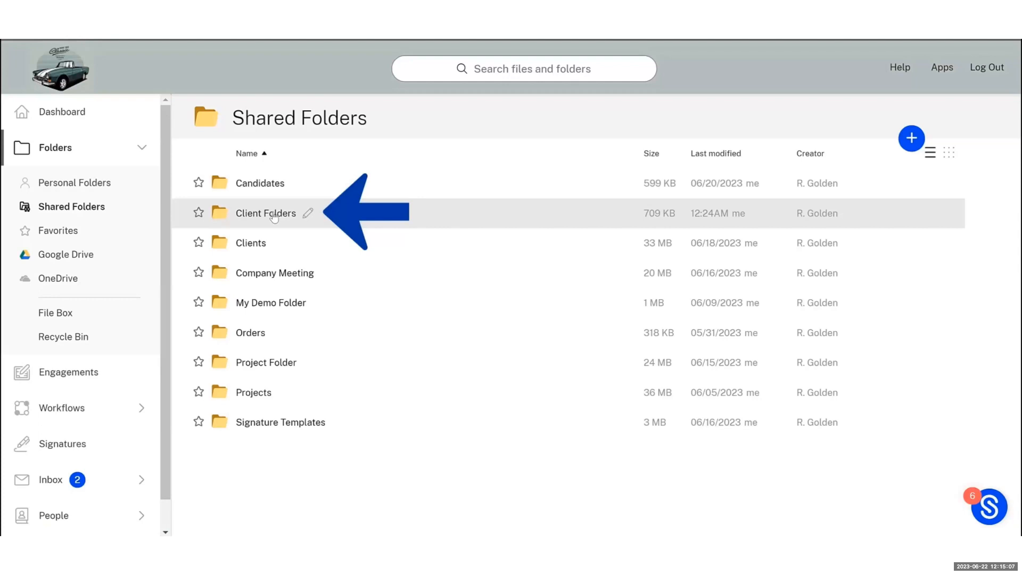
Turn on Upload Alerts for the client on his folder under Client Folders and save
left_click(273, 214)
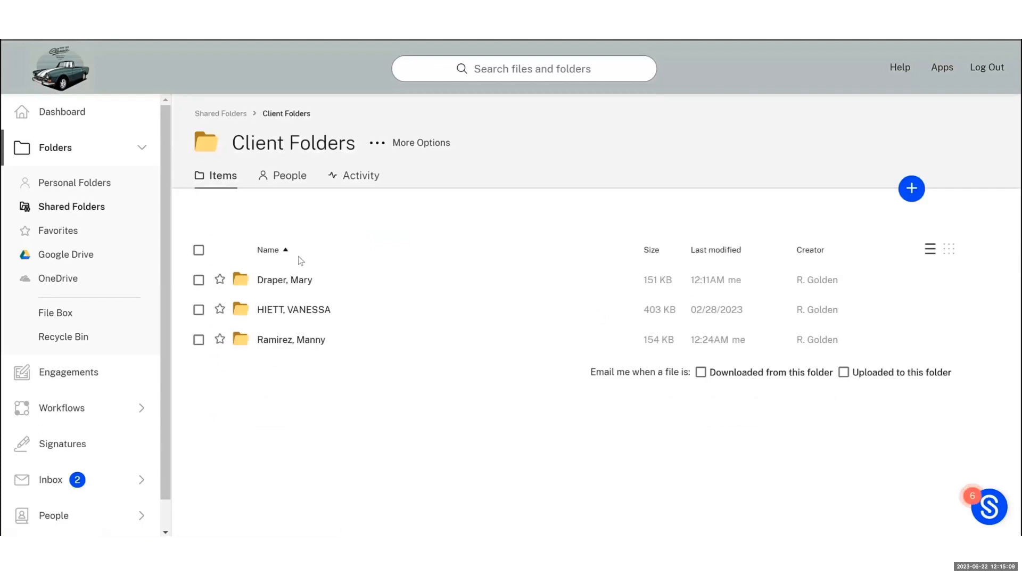
left_click(302, 342)
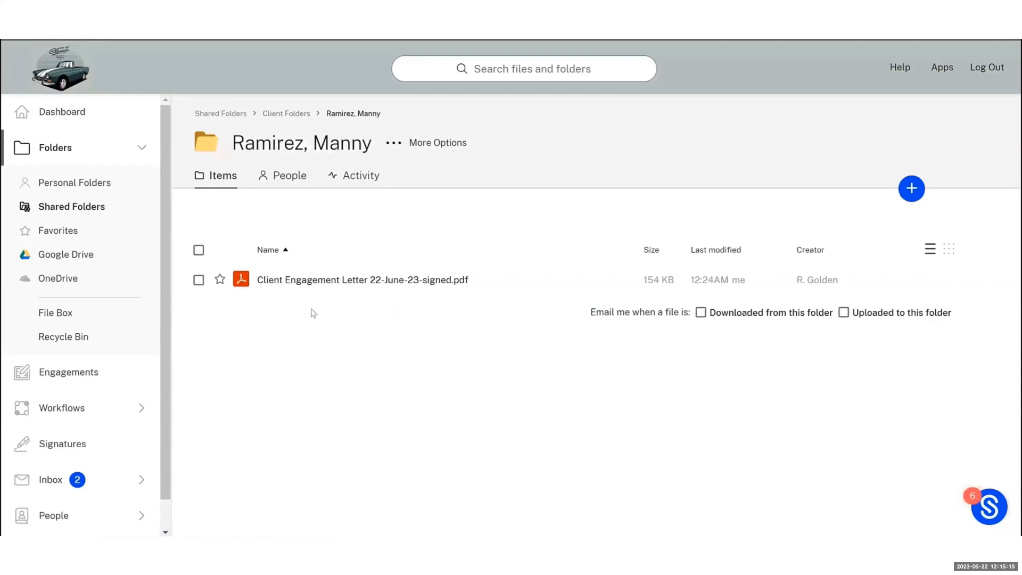
left_click(285, 178)
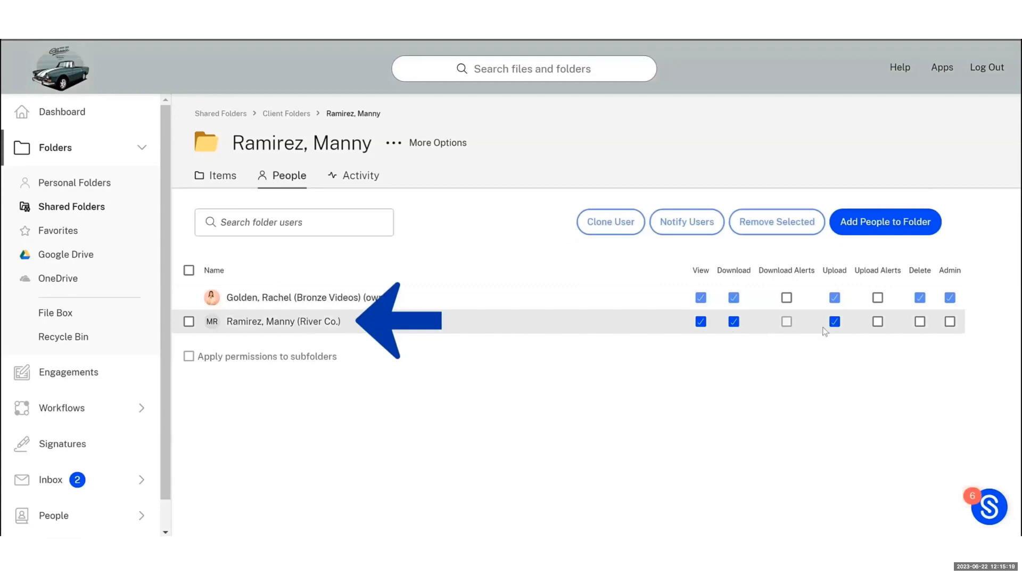
left_click(879, 322)
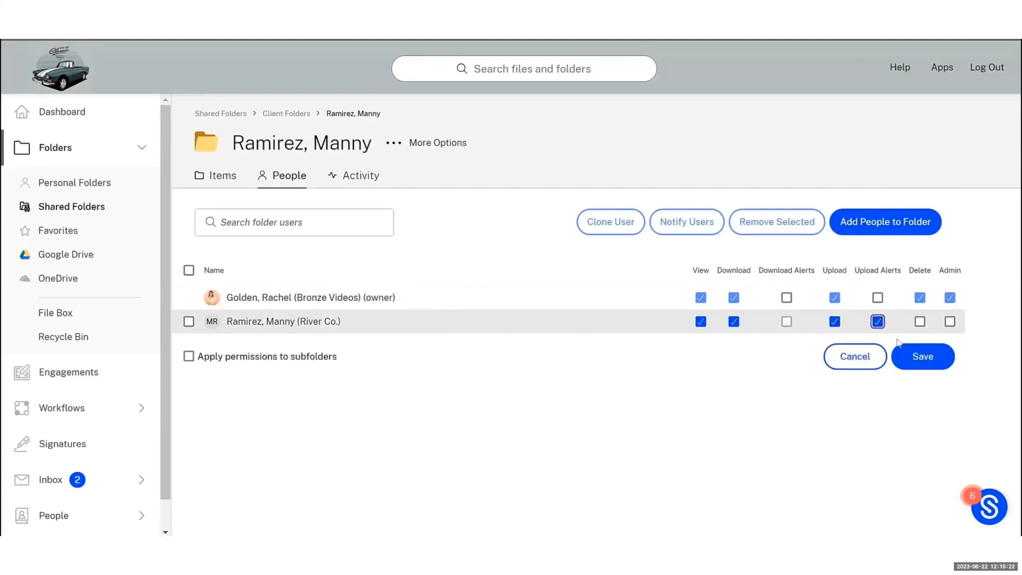
left_click(915, 360)
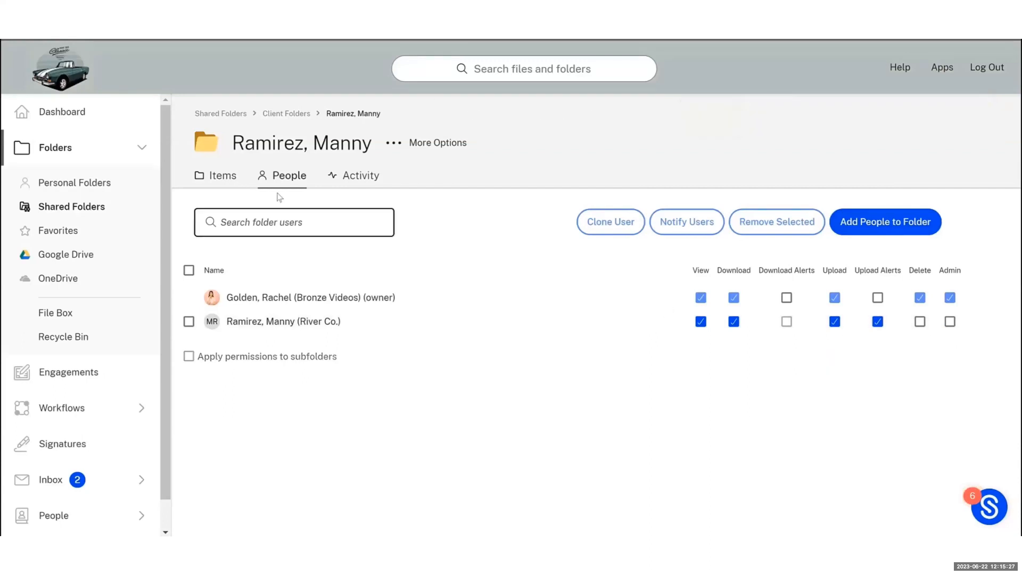
Preview Client Engagement Letter 22-June-23-signed.pdf in the client's folder, then close it
left_click(219, 177)
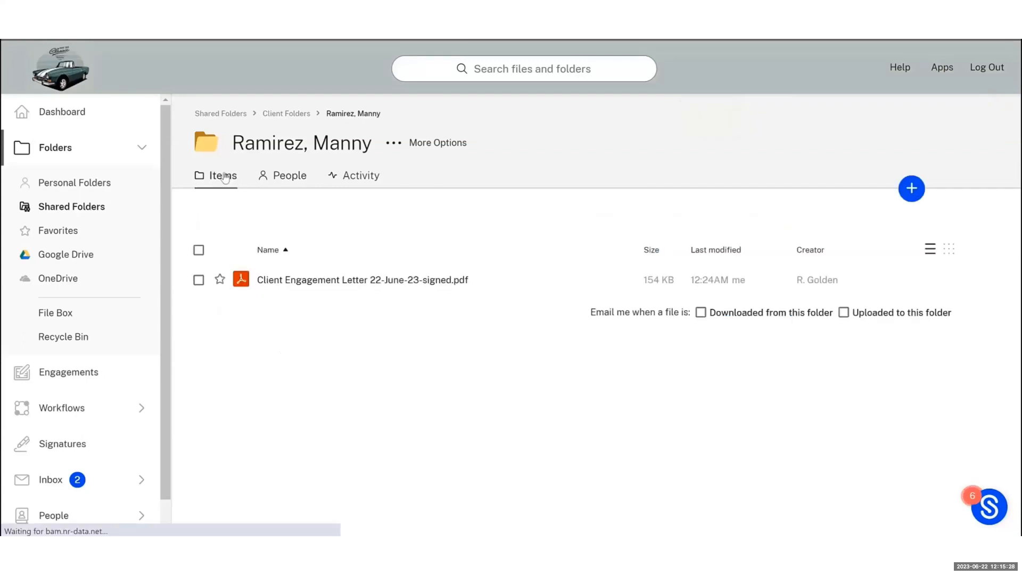
left_click(316, 281)
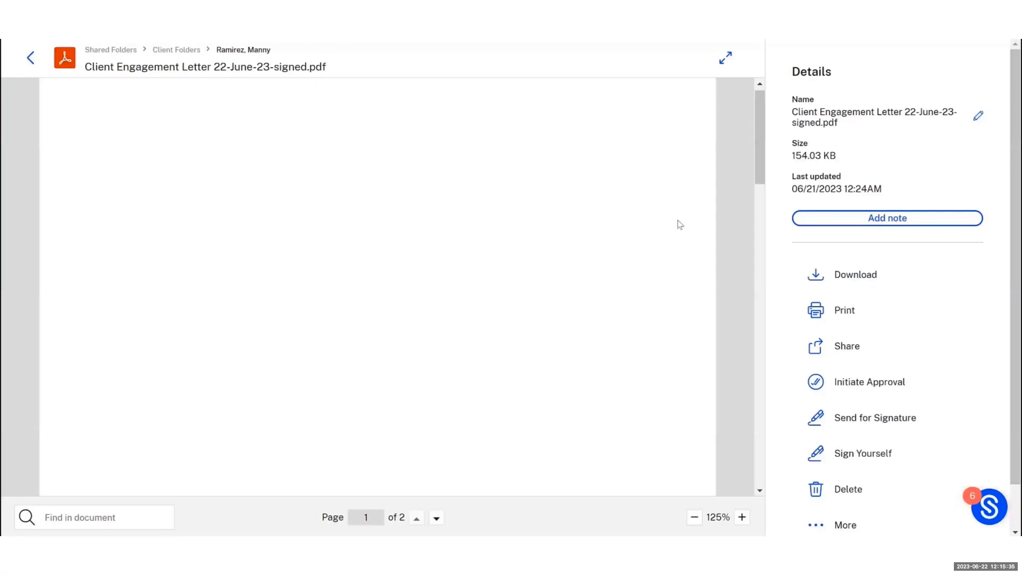
scroll(680, 223, "down", 4)
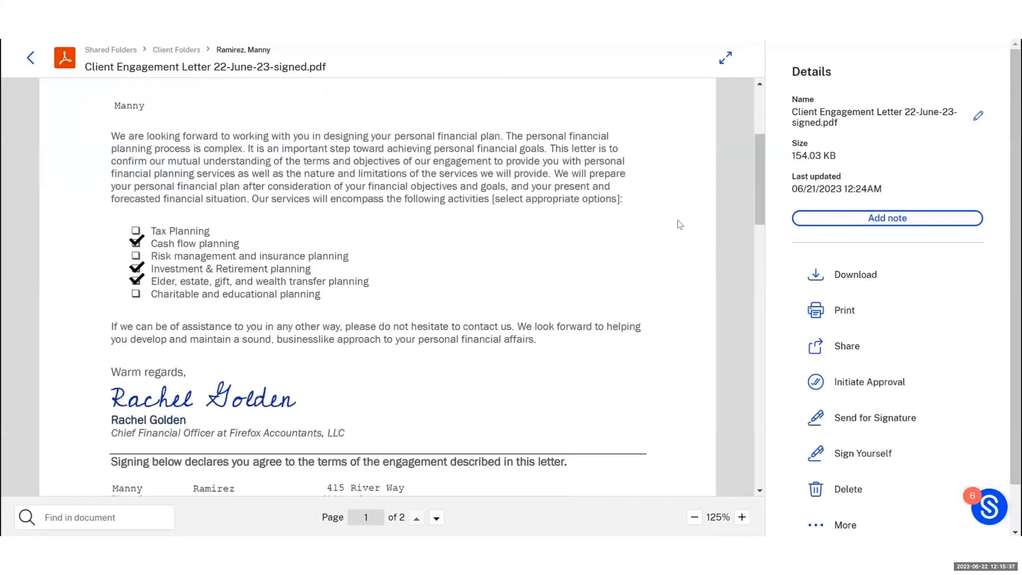
scroll(680, 223, "down", 3)
scroll(680, 225, "down", 2)
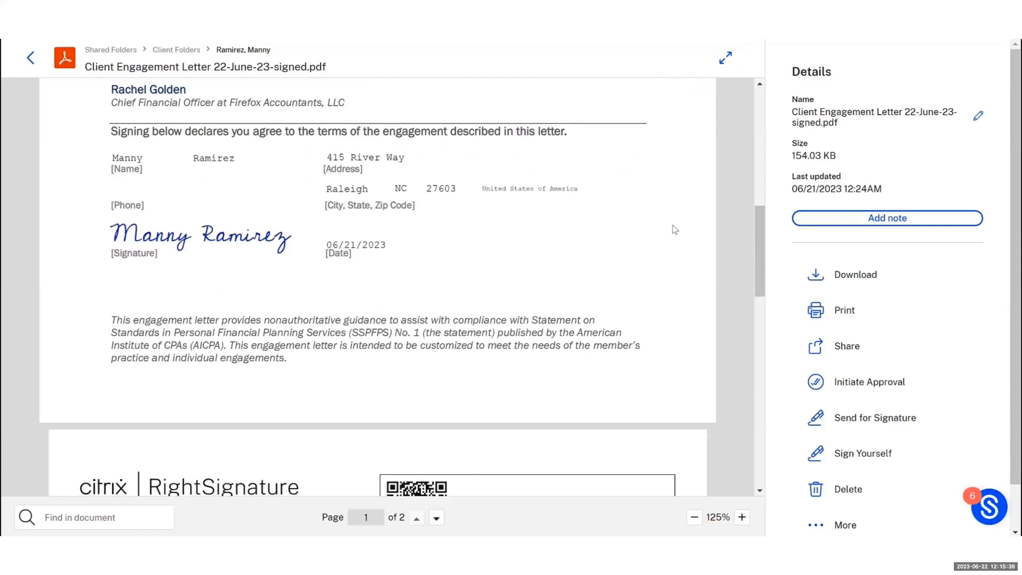
scroll(675, 230, "down", 5)
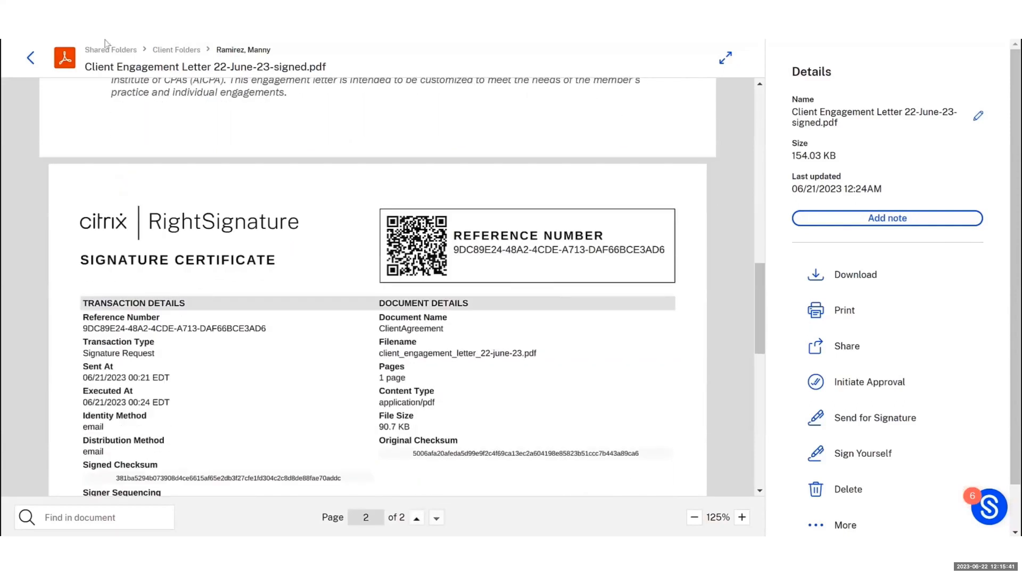
left_click(31, 59)
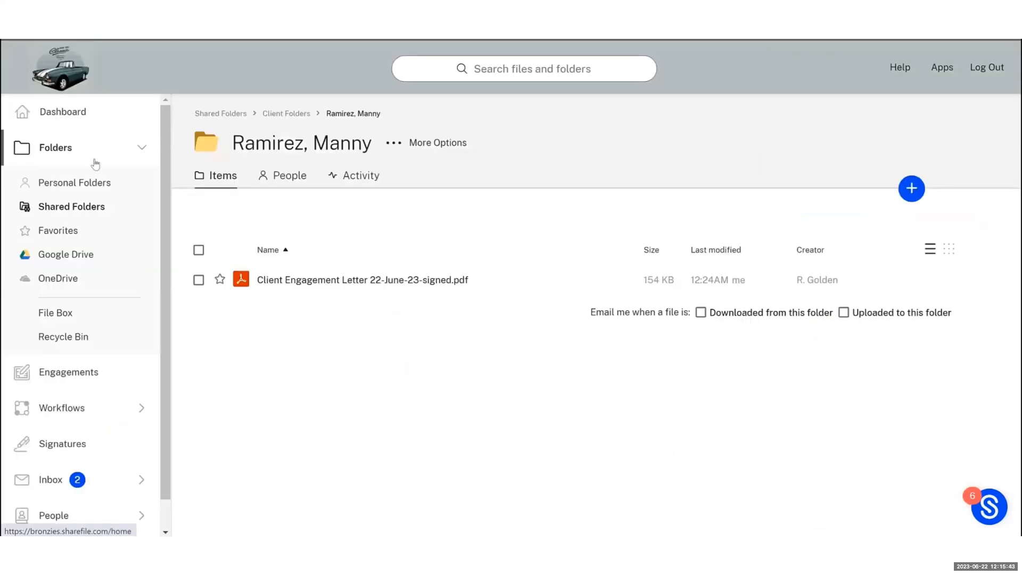
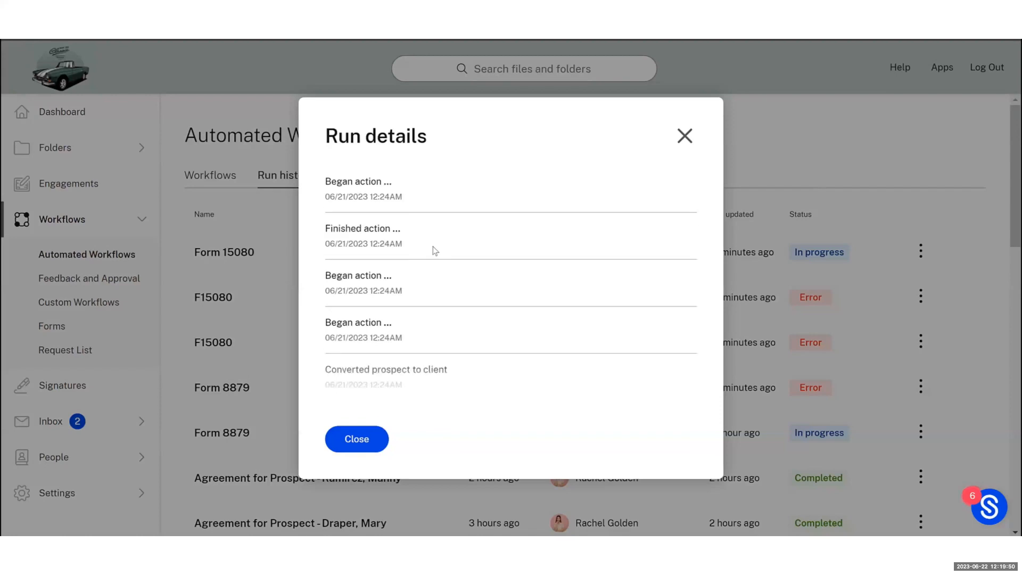
Scroll to the end of the run details and close the dialog
scroll(435, 250, "down", 6)
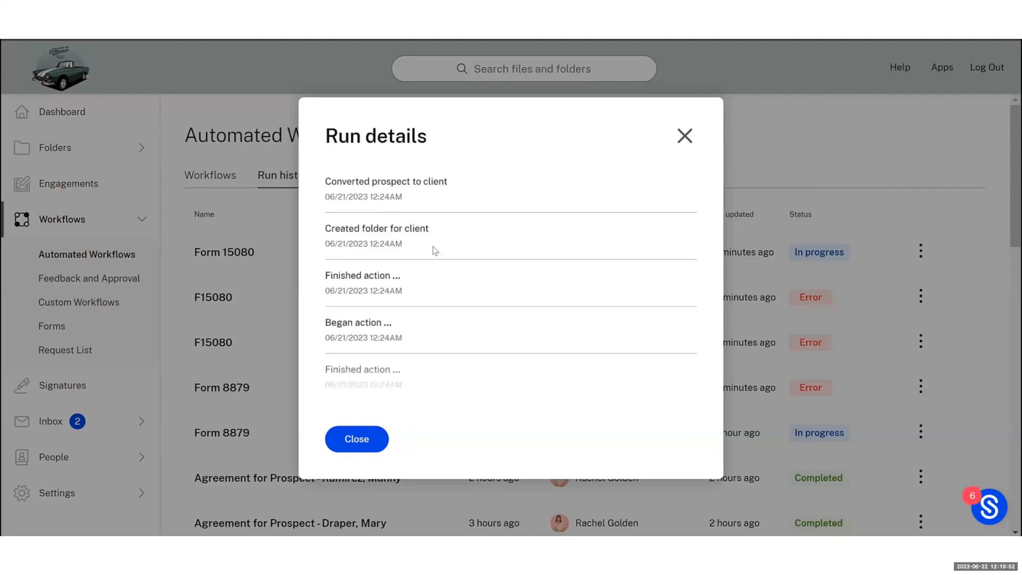
scroll(435, 253, "down", 5)
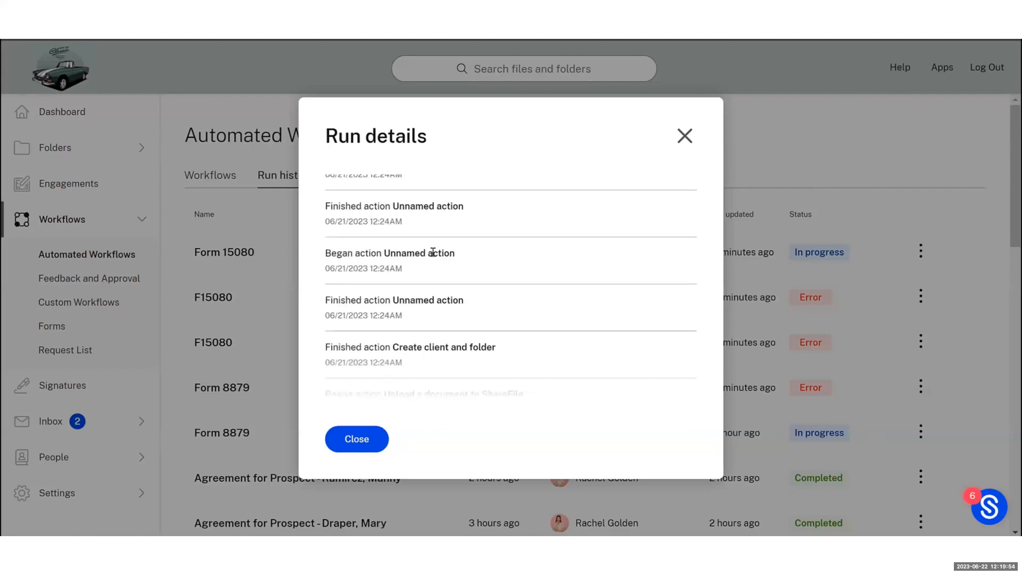
scroll(433, 257, "down", 1)
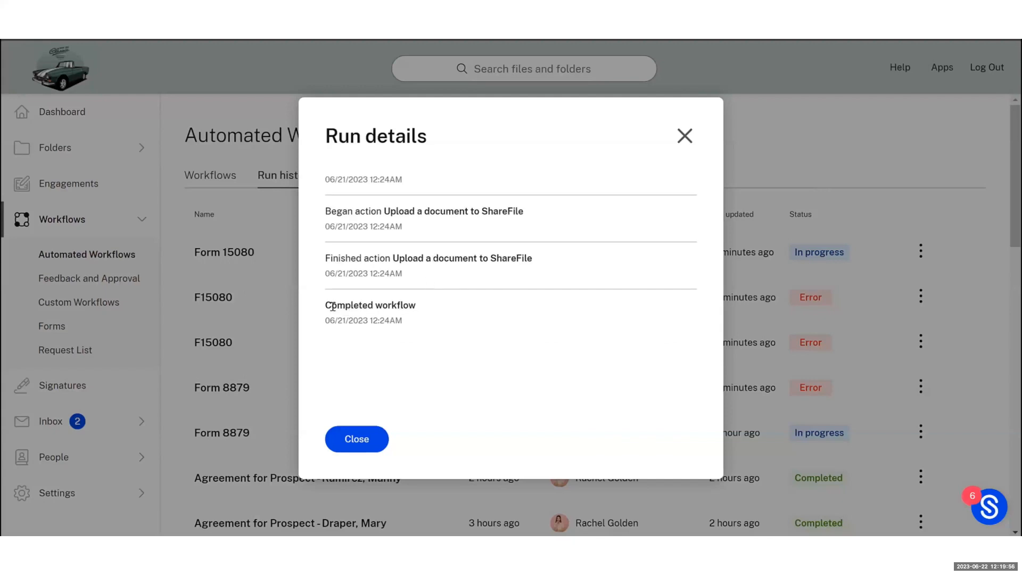
left_click(367, 441)
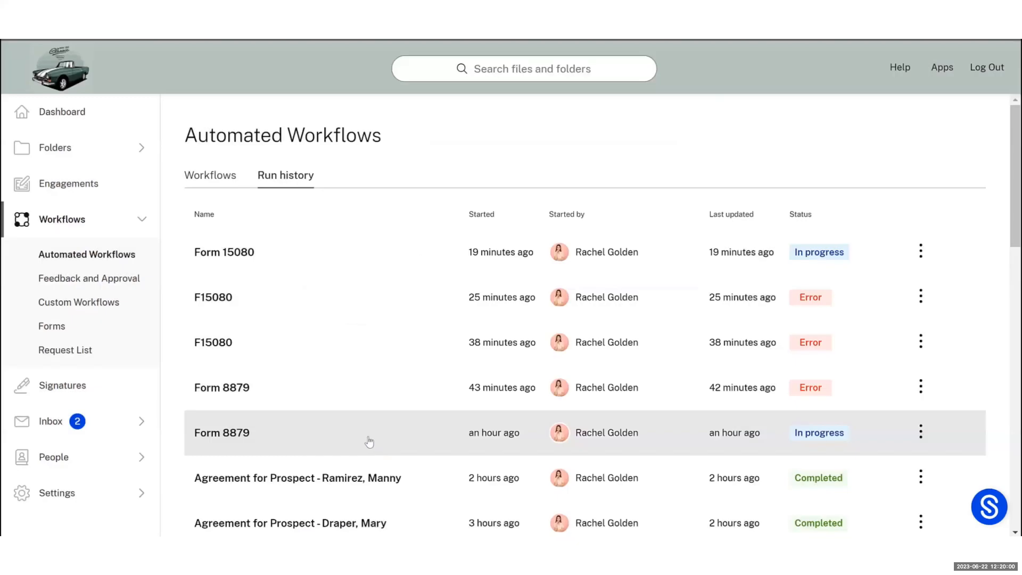
Open the Form 15080 workflow for editing from the Workflows list
left_click(213, 184)
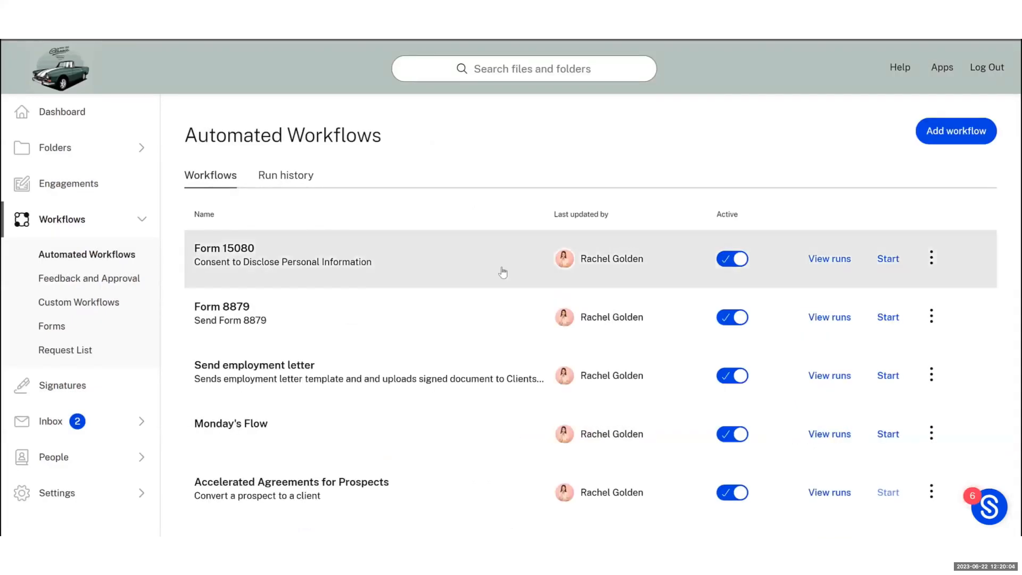
left_click(931, 258)
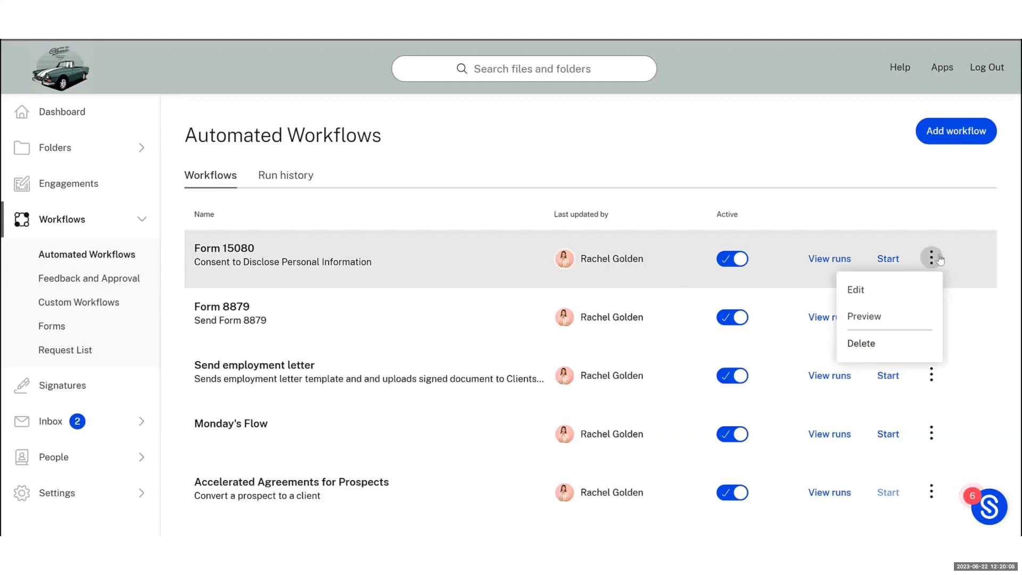
left_click(908, 284)
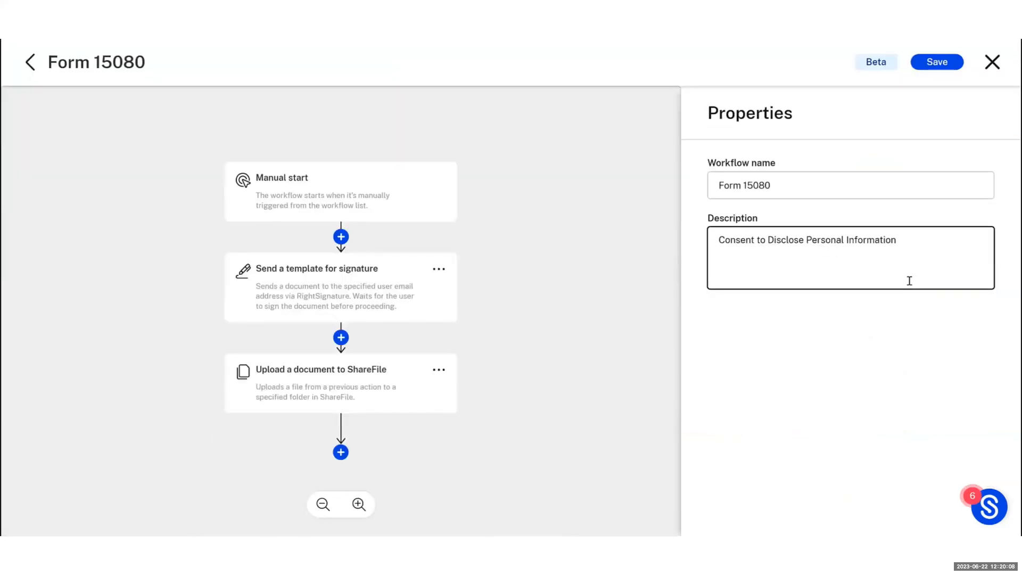
Inspect the Manual start trigger's Primary Email, First Name and Last Name variables without changing them
left_click(346, 196)
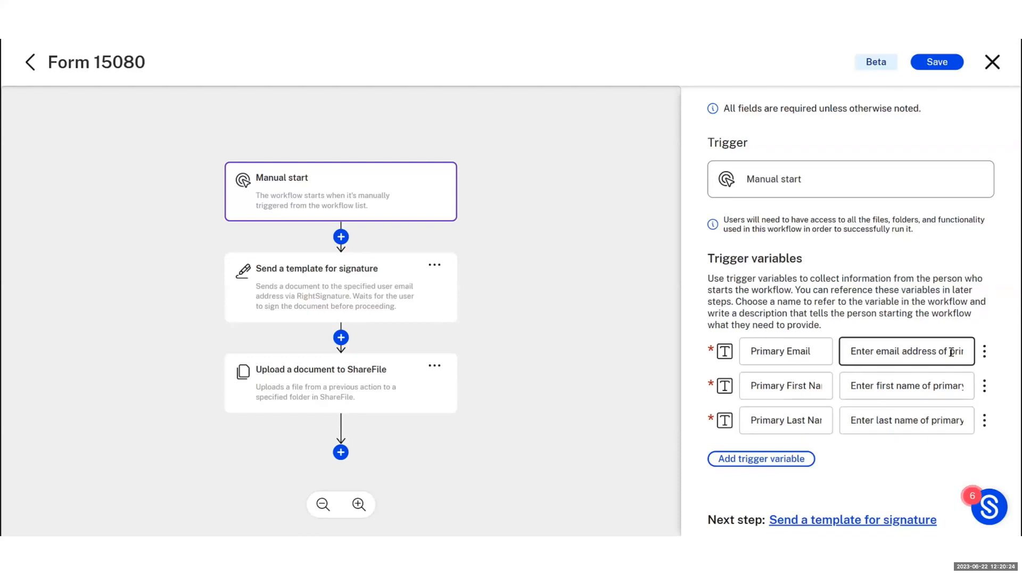
left_click(985, 352)
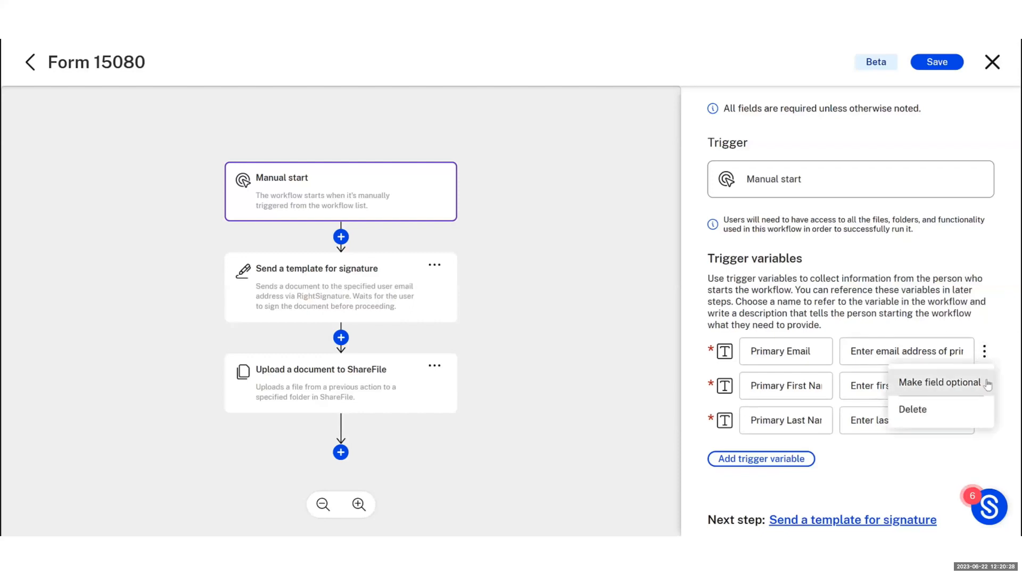
left_click(987, 292)
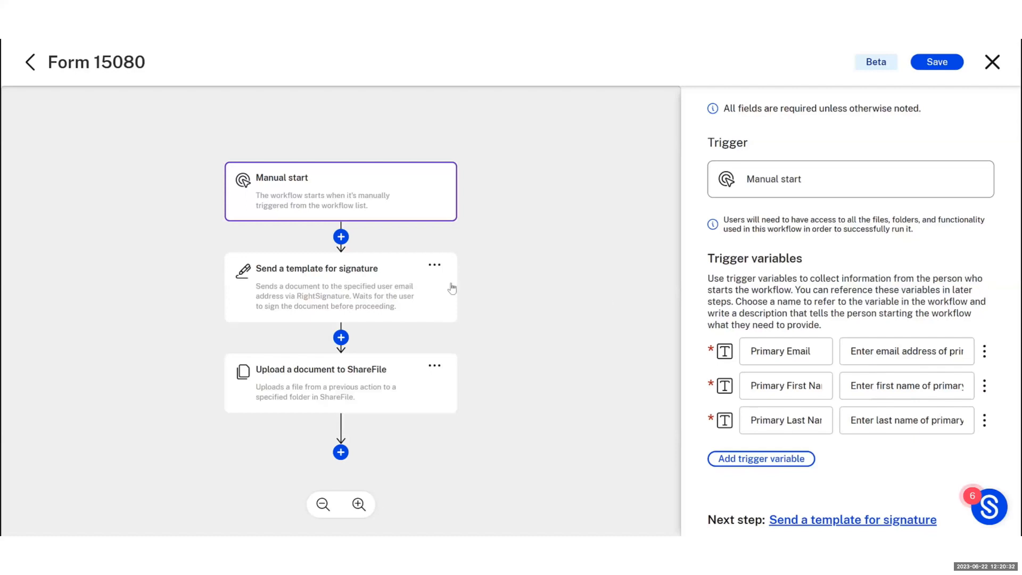
Re-save the F15080 signature template's data fields mapped to Primary Last Name and Primary First Name
left_click(425, 293)
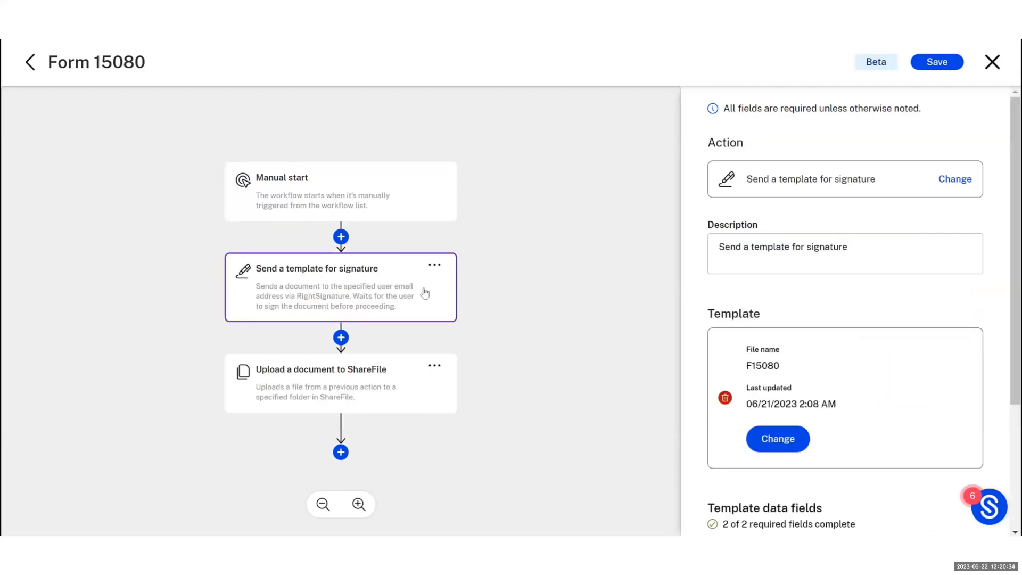
scroll(841, 301, "down", 2)
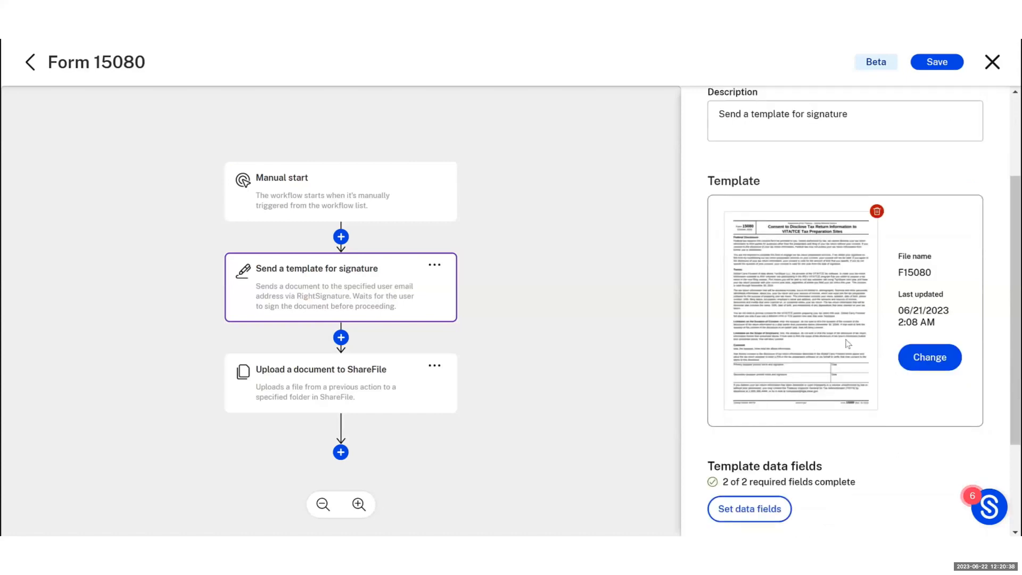
scroll(848, 343, "down", 2)
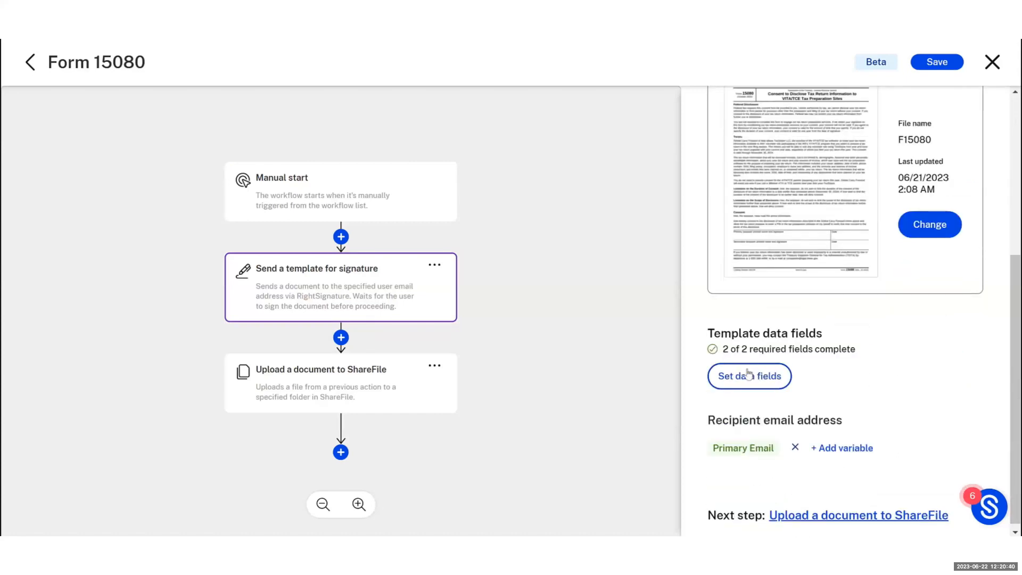
left_click(749, 375)
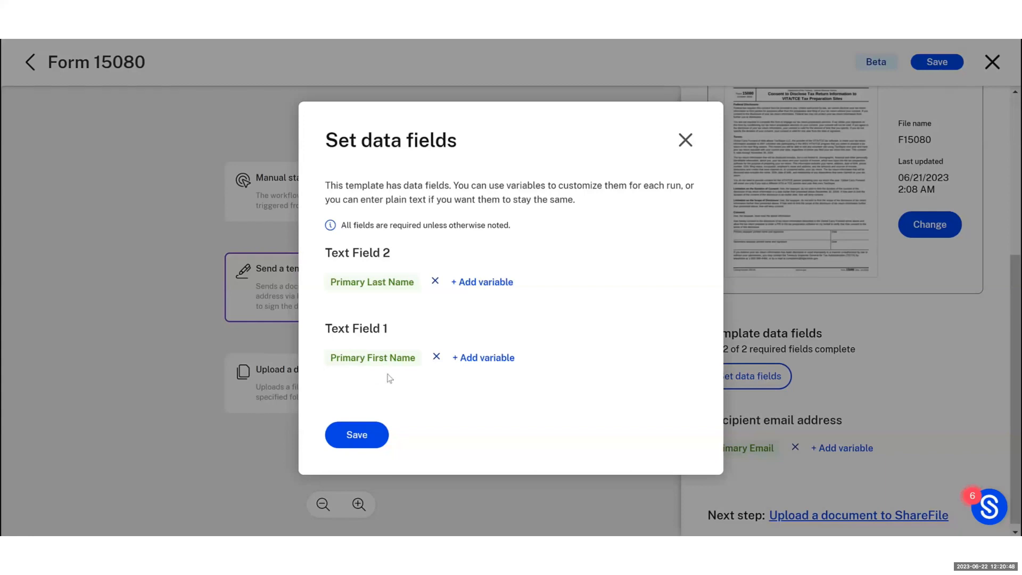
left_click(368, 440)
scroll(906, 357, "down", 1)
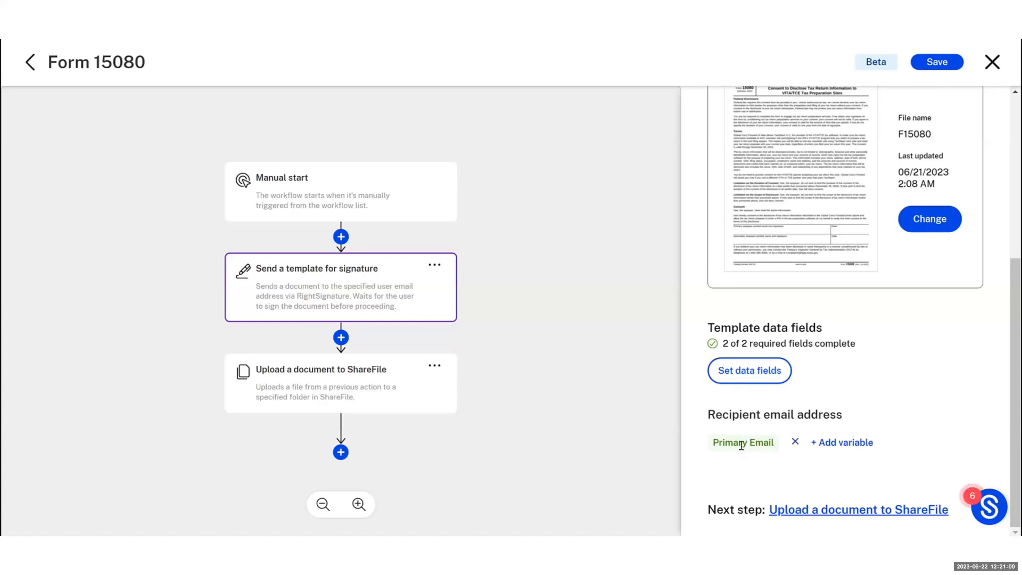
Name the uploaded signed document after the Primary Email variable in the upload step
left_click(334, 371)
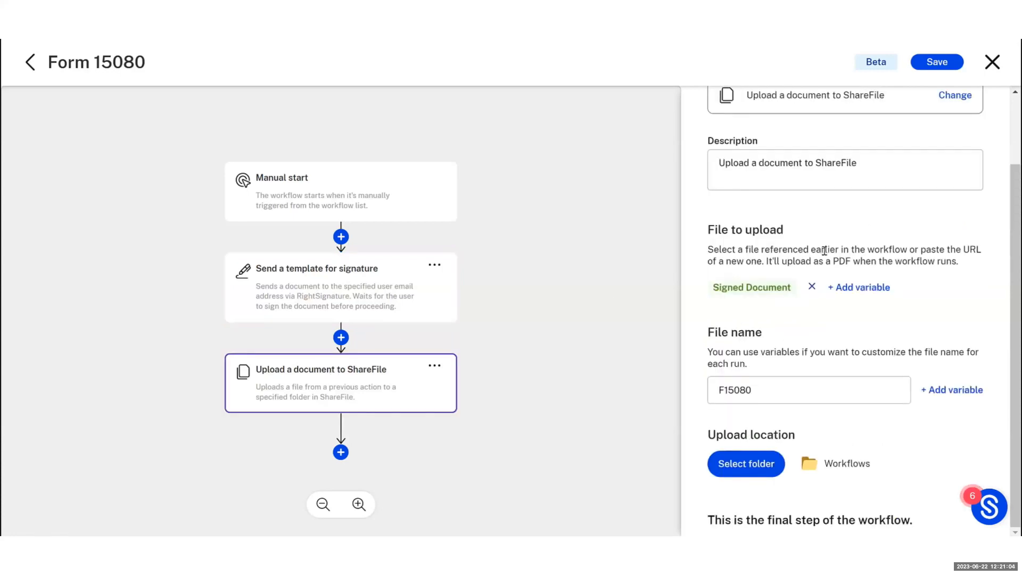
scroll(824, 250, "up", 2)
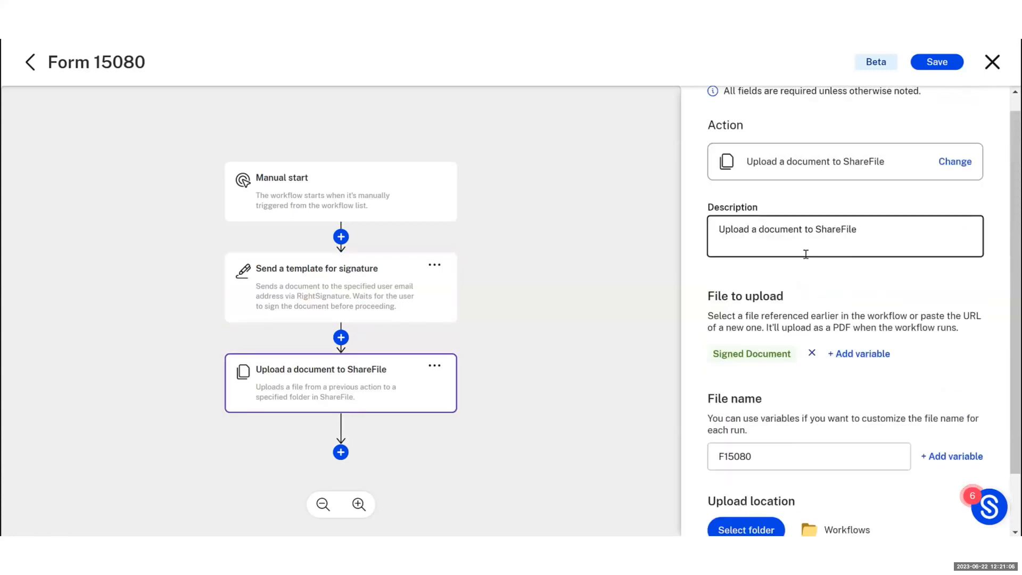
scroll(806, 255, "up", 1)
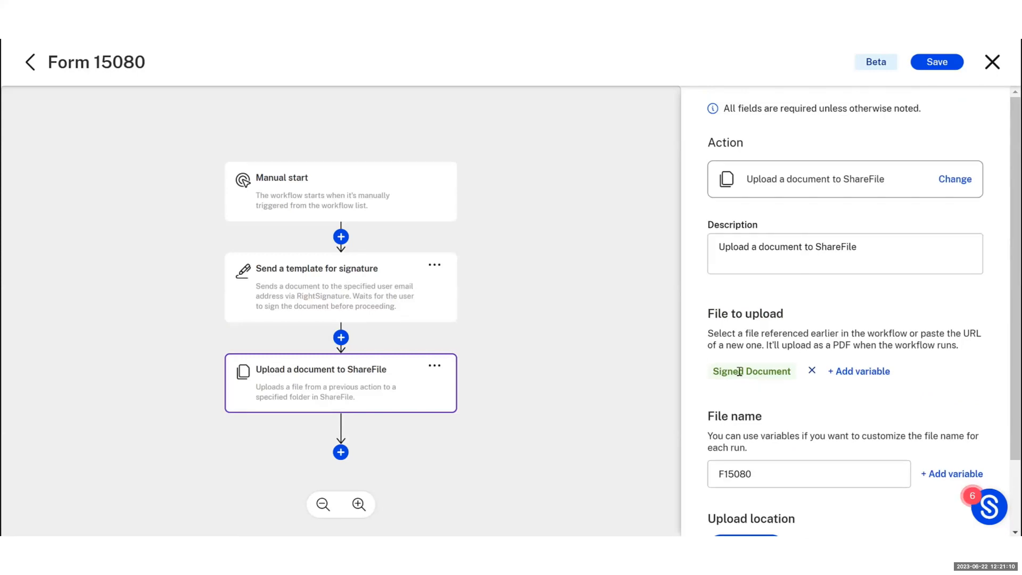
scroll(740, 372, "down", 3)
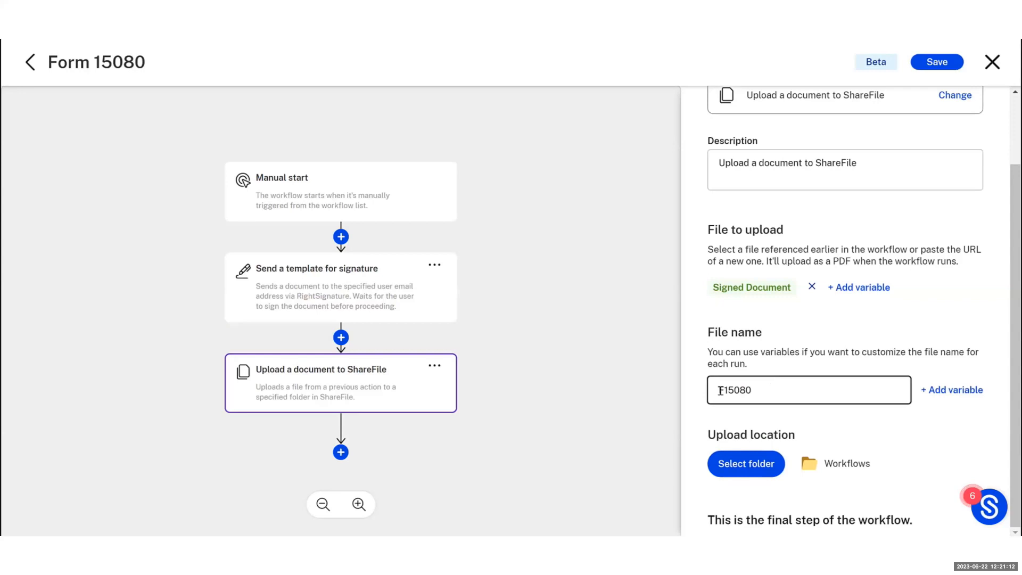
left_click(728, 390)
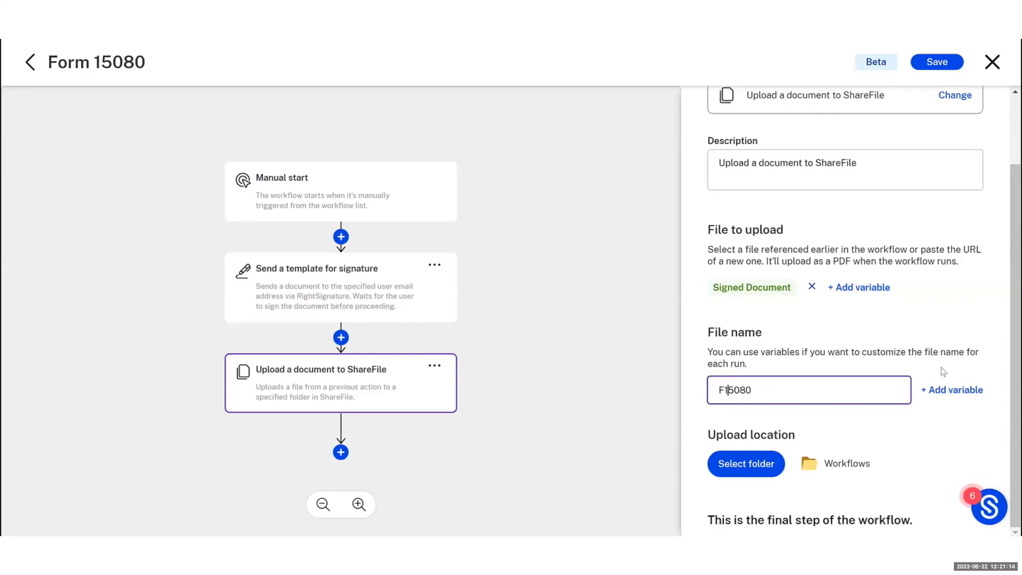
type("orm")
left_click(960, 395)
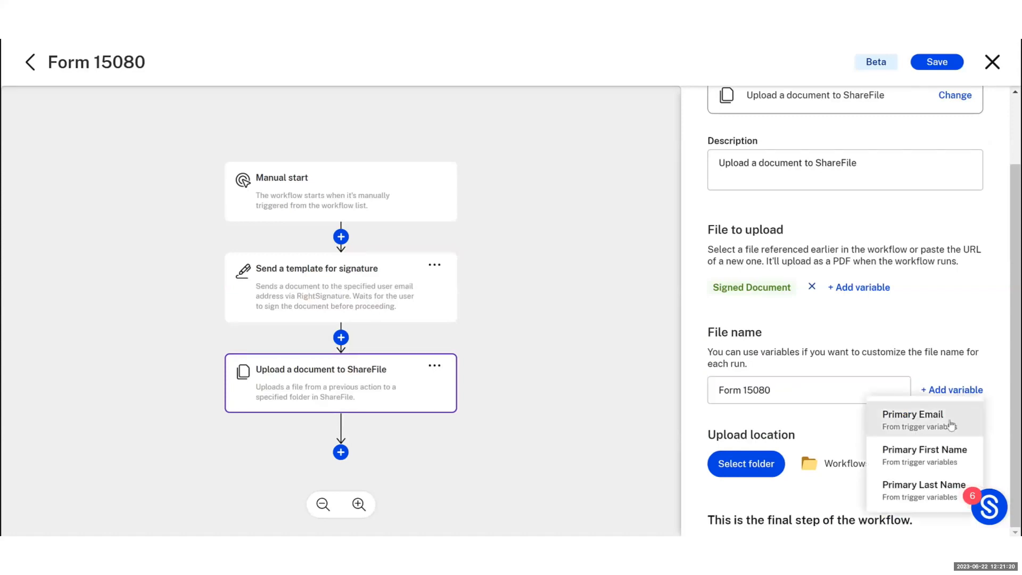
left_click(952, 425)
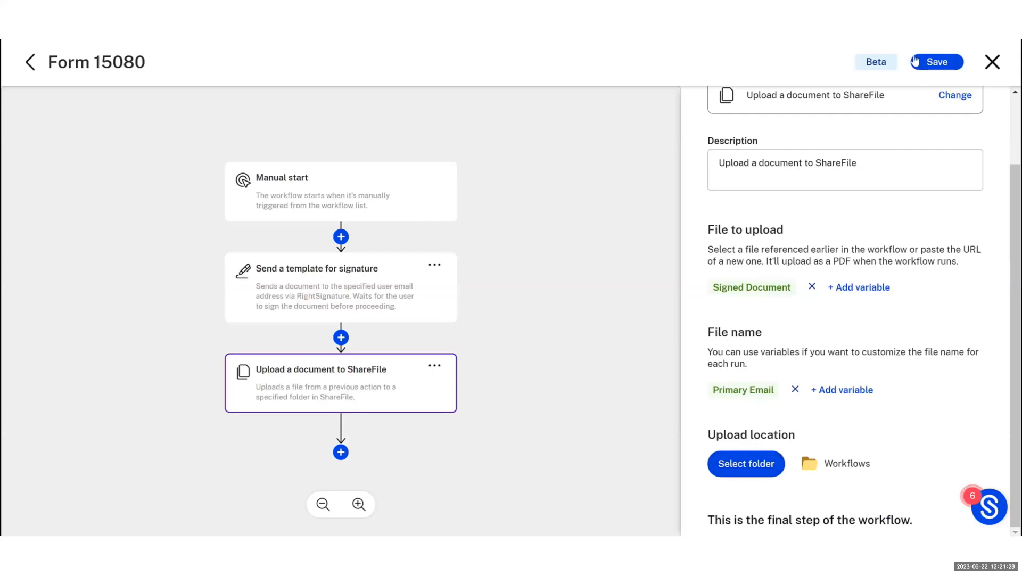
Save the Form 15080 workflow and close the editor
left_click(931, 60)
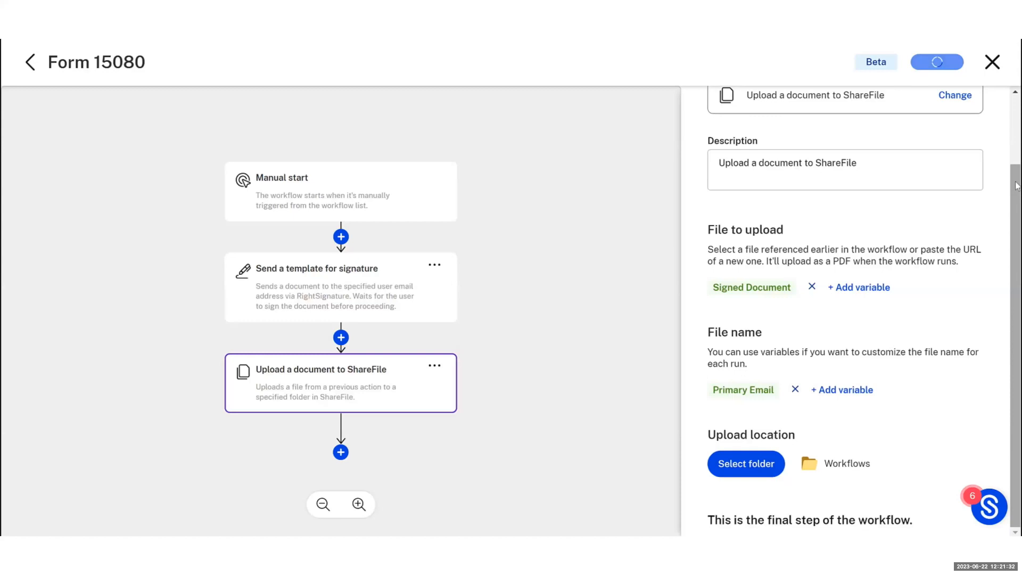
left_click(993, 64)
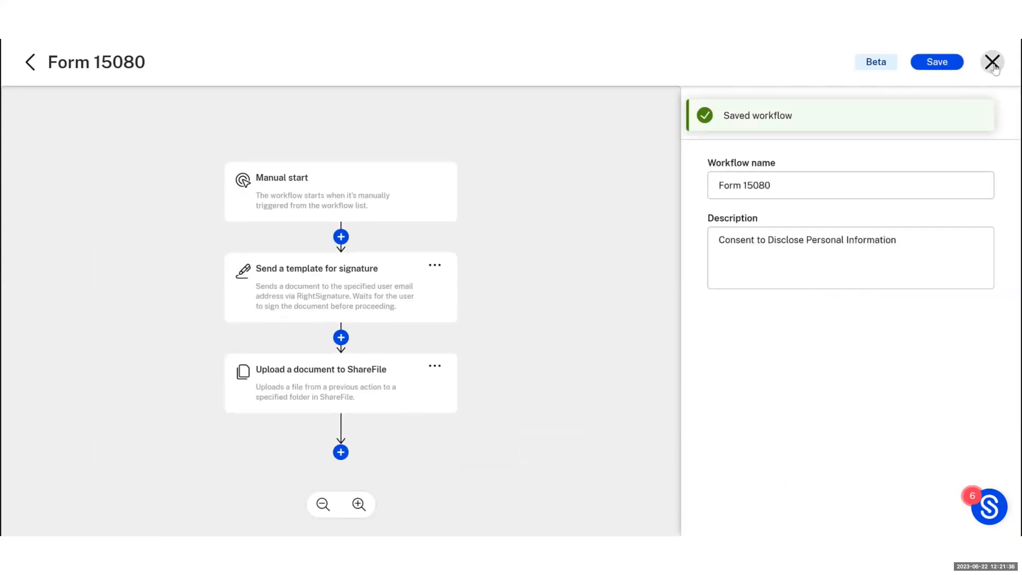
left_click(994, 62)
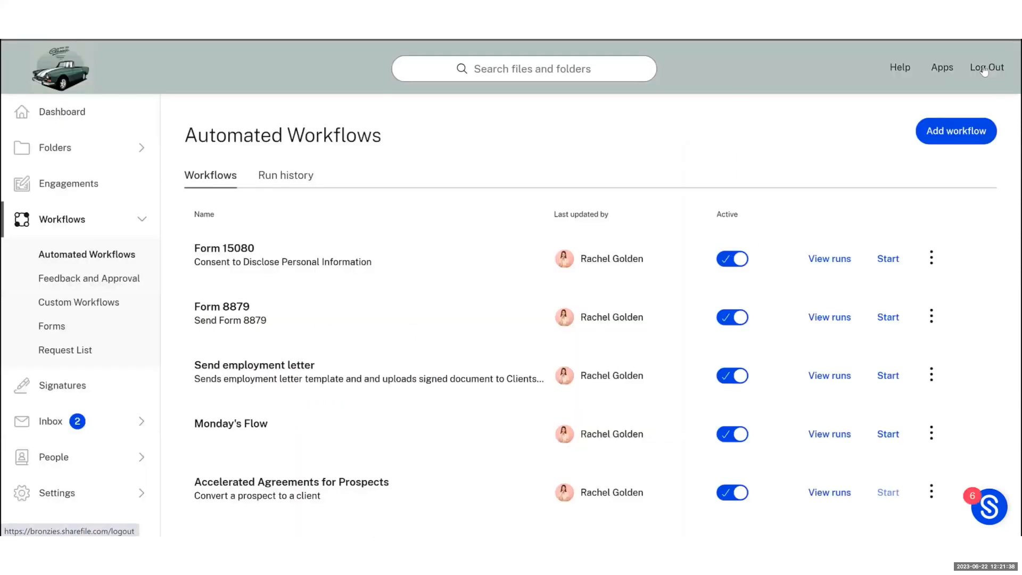
Begin a Form 15080 run and enter the primary signer's email, first name and last name
left_click(889, 260)
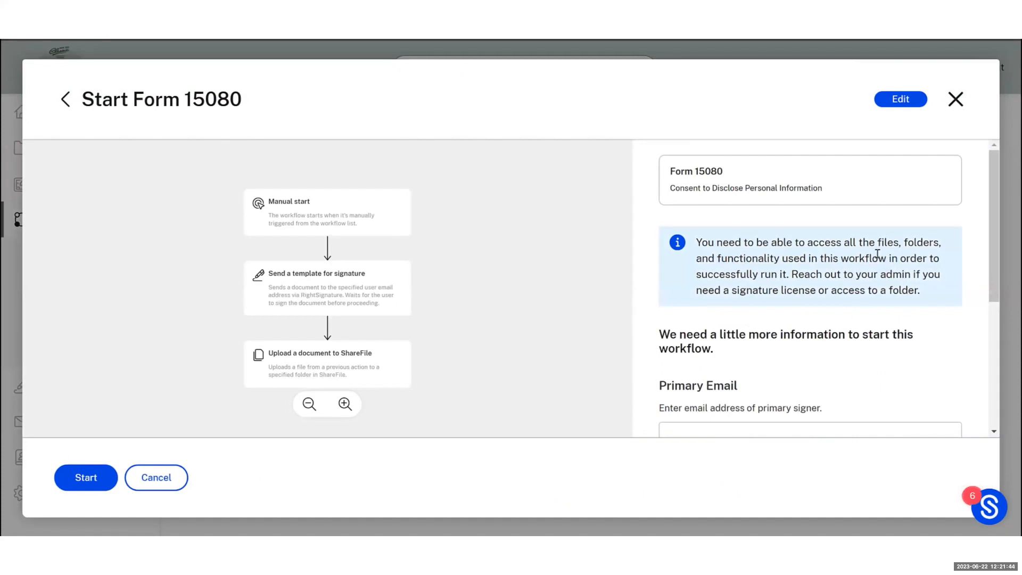
scroll(928, 273, "down", 1)
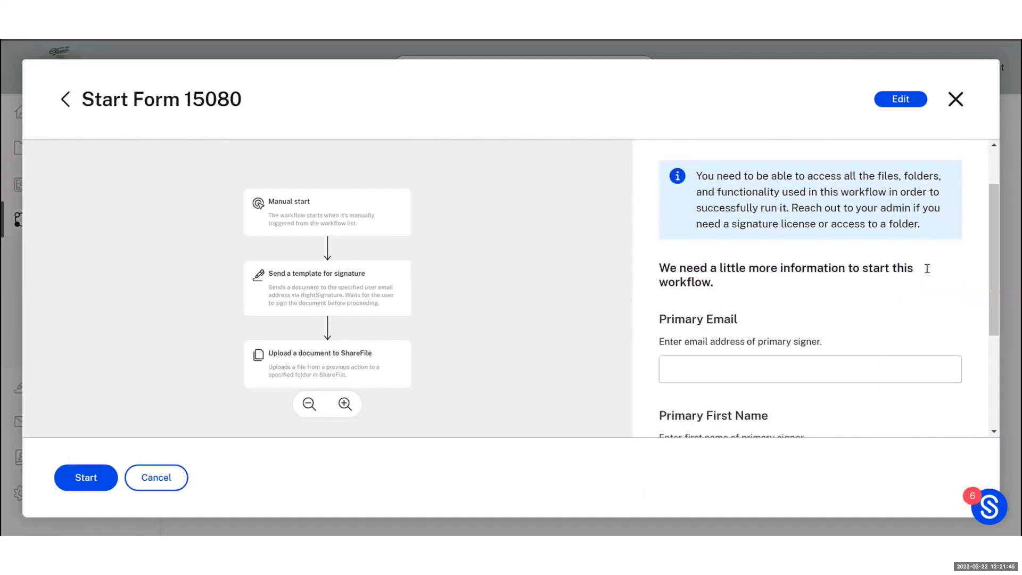
scroll(930, 274, "down", 1)
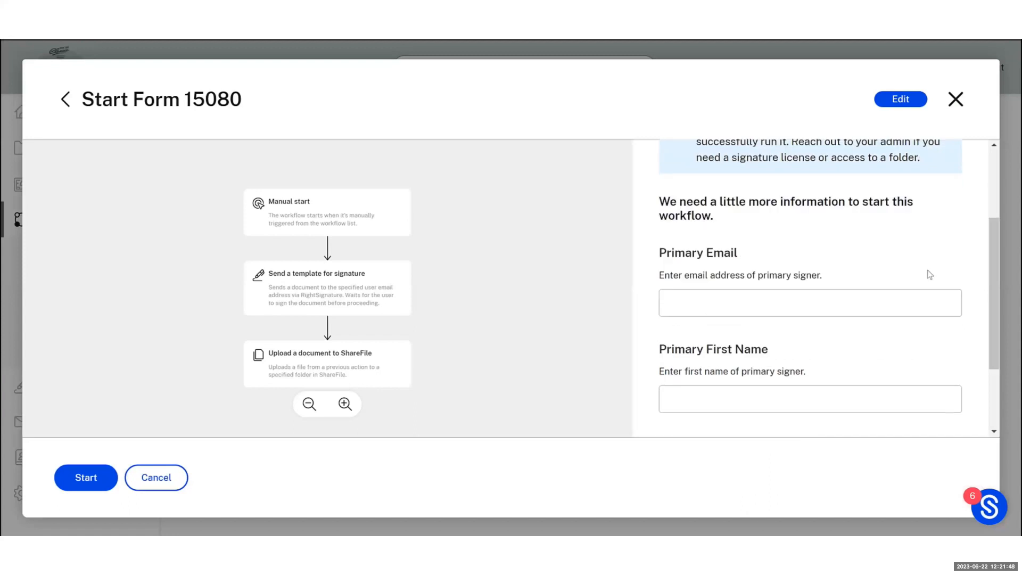
scroll(930, 275, "down", 1)
left_click(719, 235)
left_click(721, 333)
key("Tab")
Launch the workflow for this signer and switch to the signer's email inbox
scroll(721, 334, "down", 1)
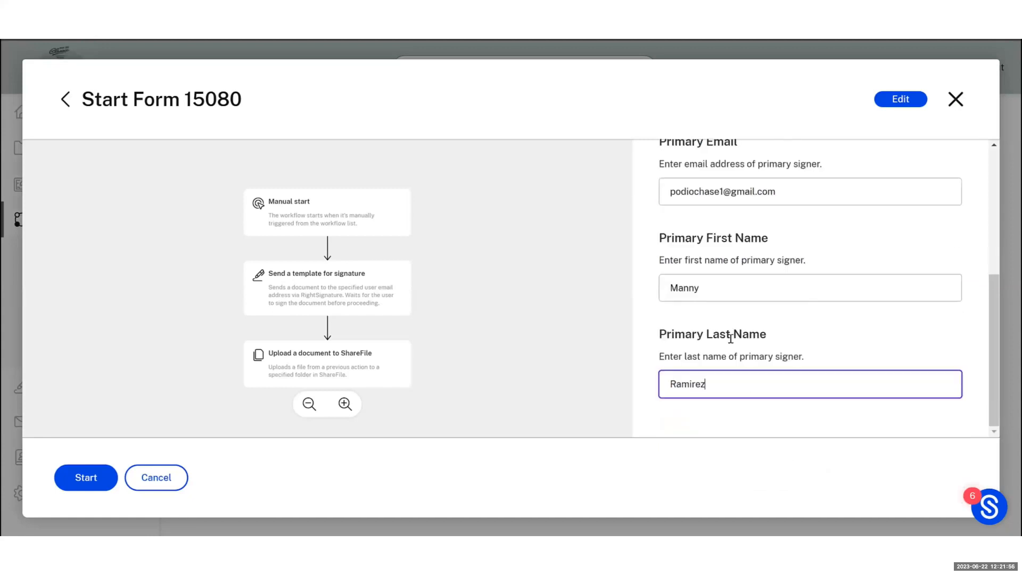
left_click(87, 478)
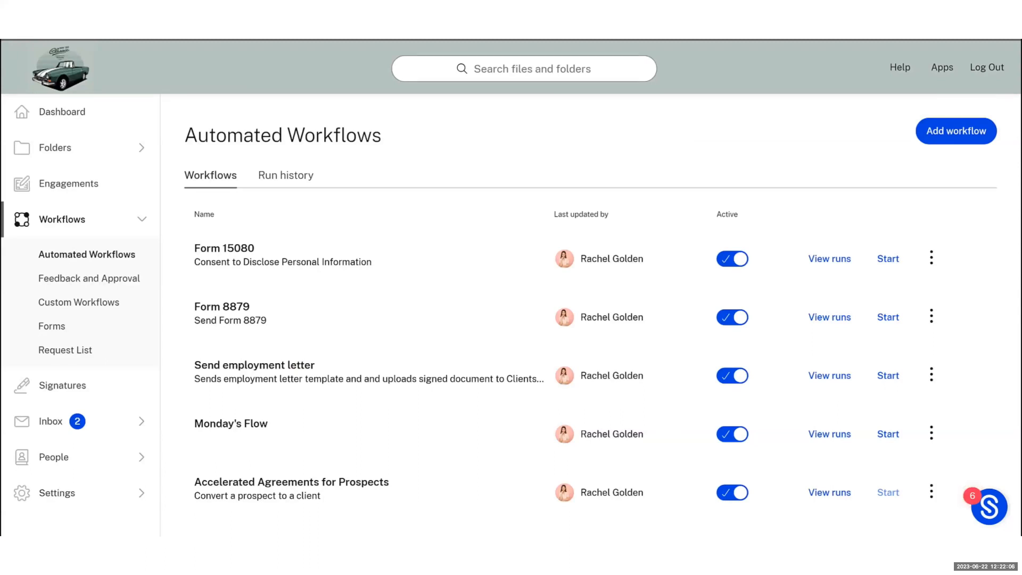
key("alt+Tab")
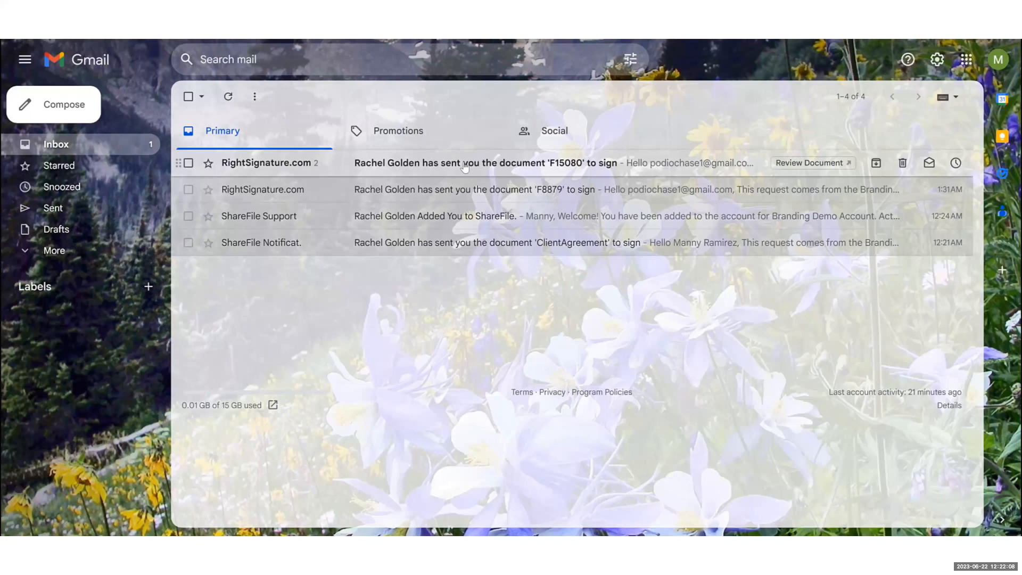
Open the RightSignature F15080 request email and go to Review & Sign Document
left_click(465, 167)
scroll(549, 348, "down", 3)
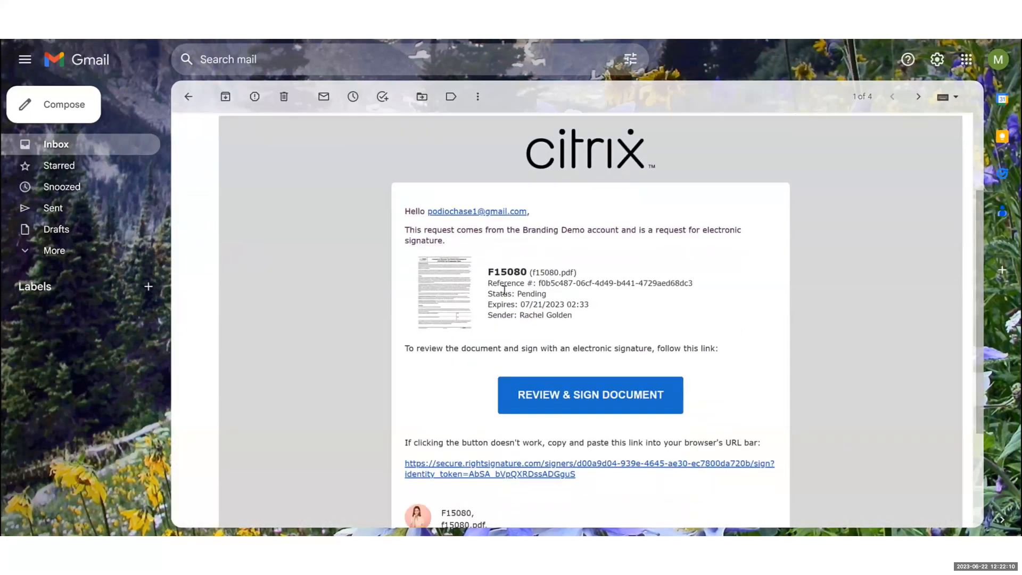
left_click(547, 400)
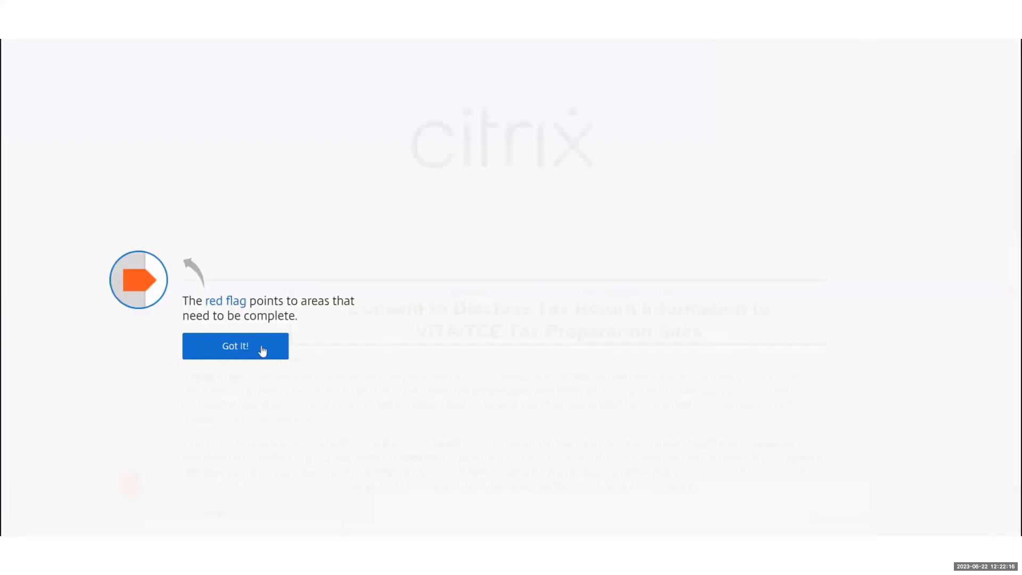
Dismiss the tips and apply a typed signature with the signer's name to the primary taxpayer field
left_click(262, 349)
left_click(714, 444)
scroll(410, 352, "down", 1)
scroll(409, 352, "down", 3)
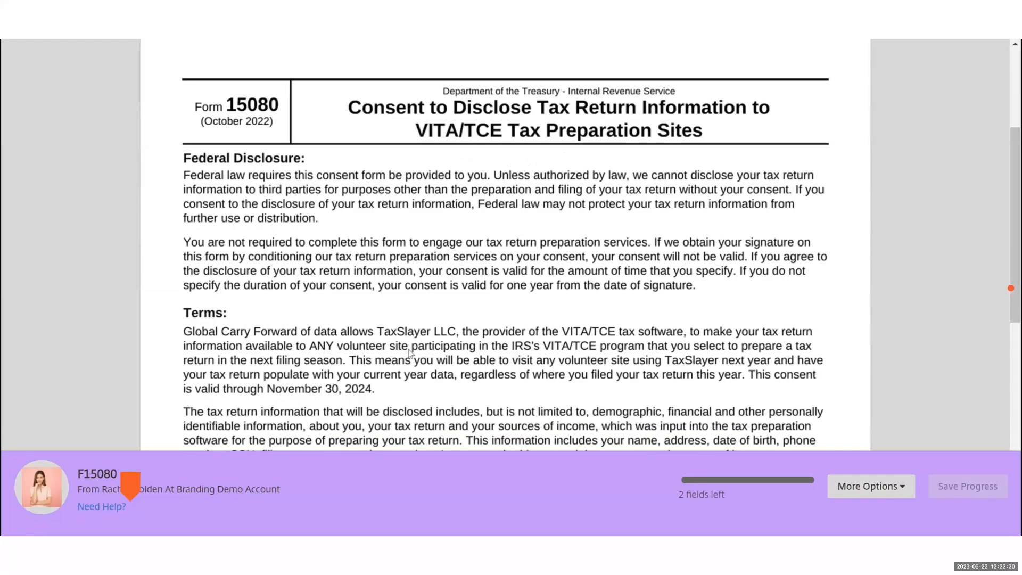
scroll(410, 353, "down", 4)
scroll(410, 353, "down", 6)
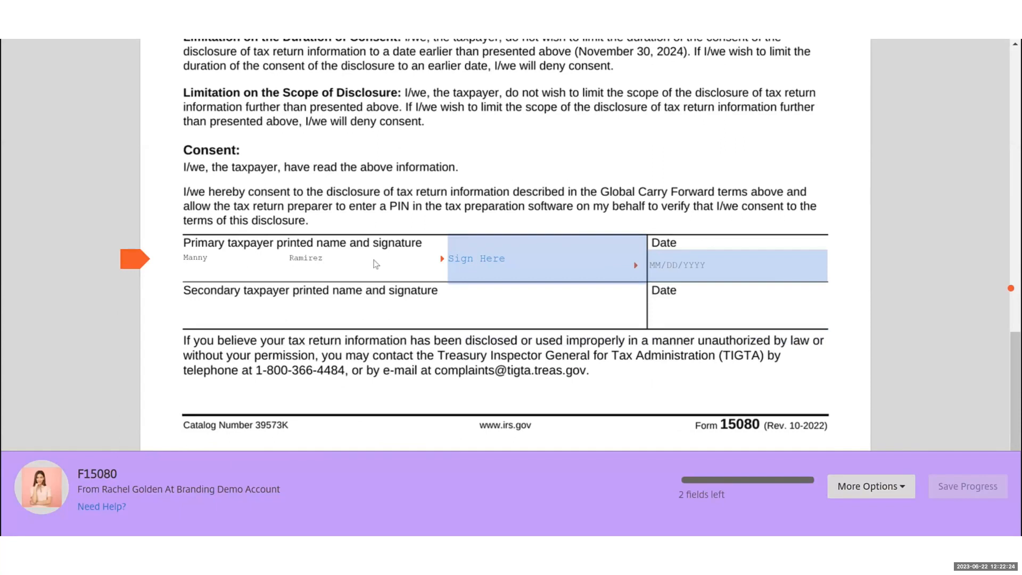
left_click(528, 265)
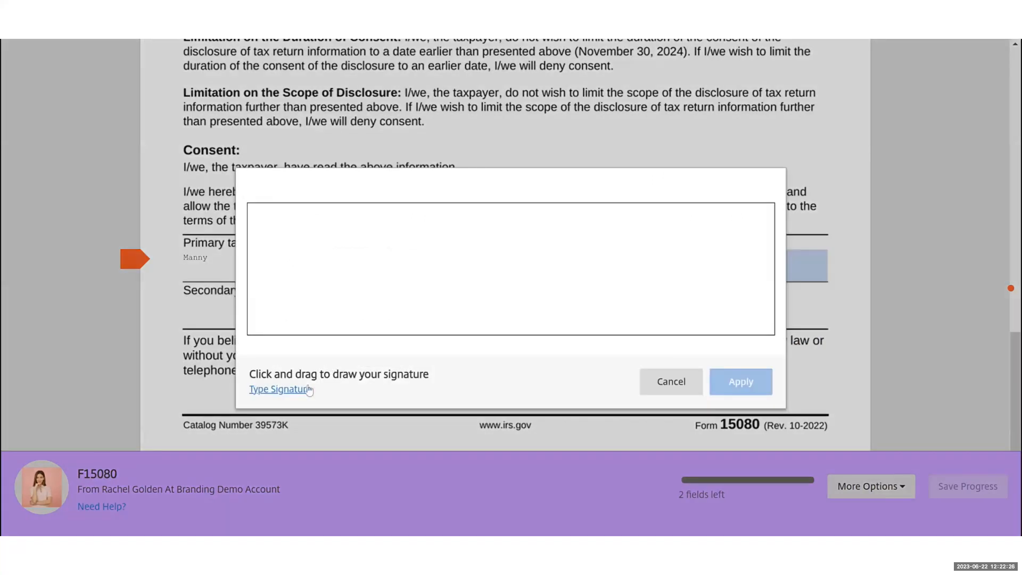
left_click(293, 391)
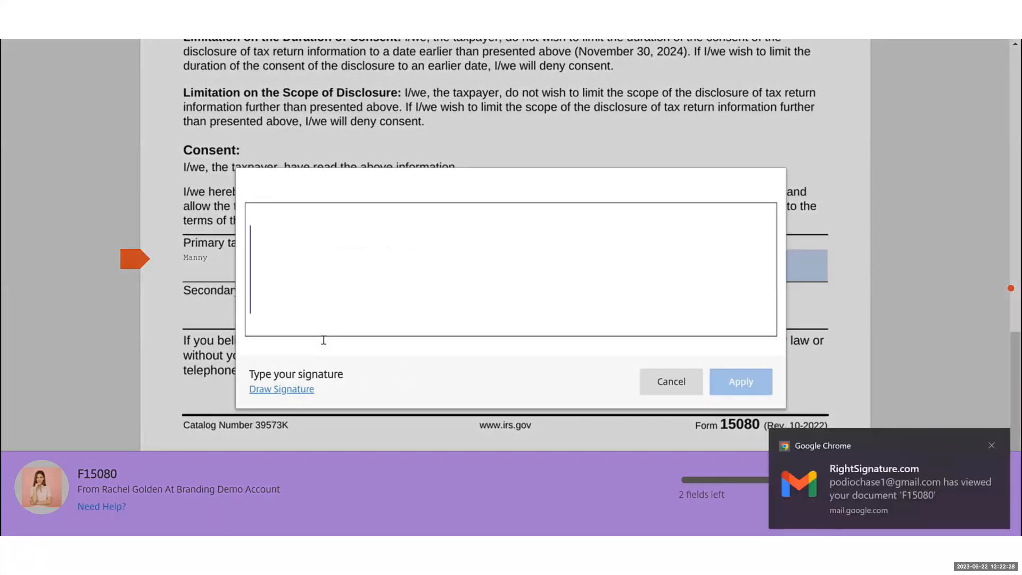
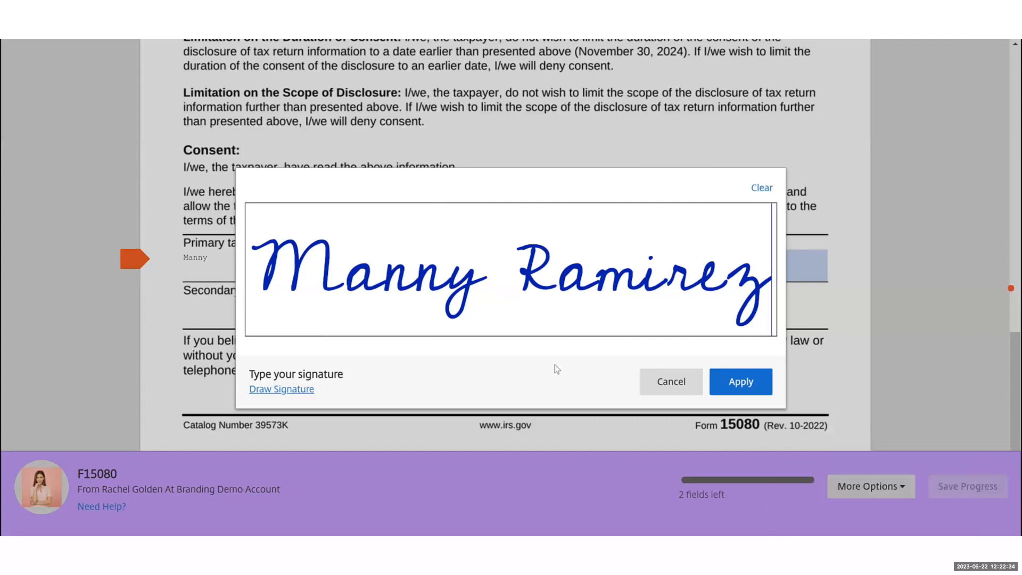
left_click(738, 385)
Date the form 06/21/2023 and submit the signed document, accepting the terms
left_click(723, 265)
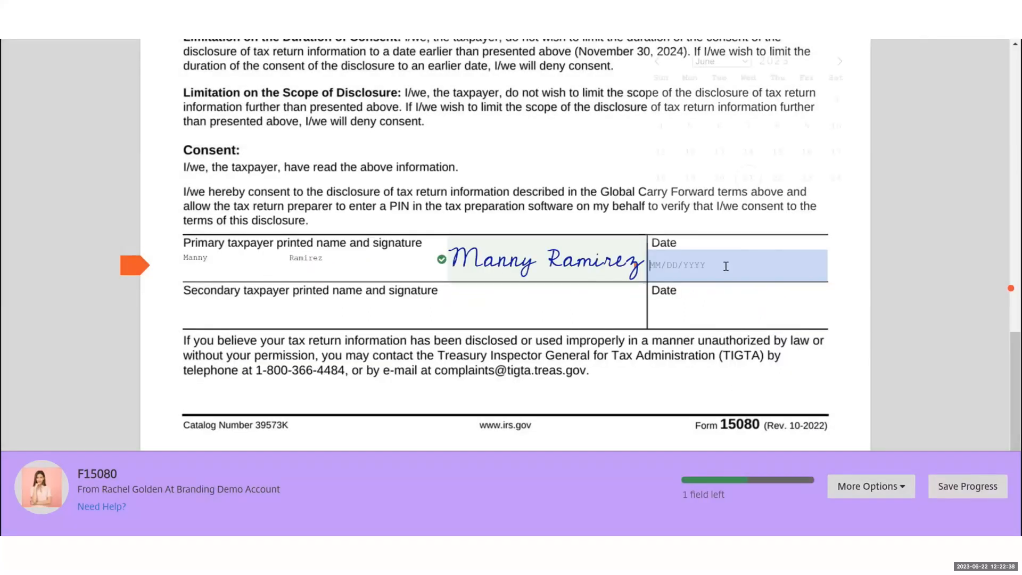
left_click(747, 189)
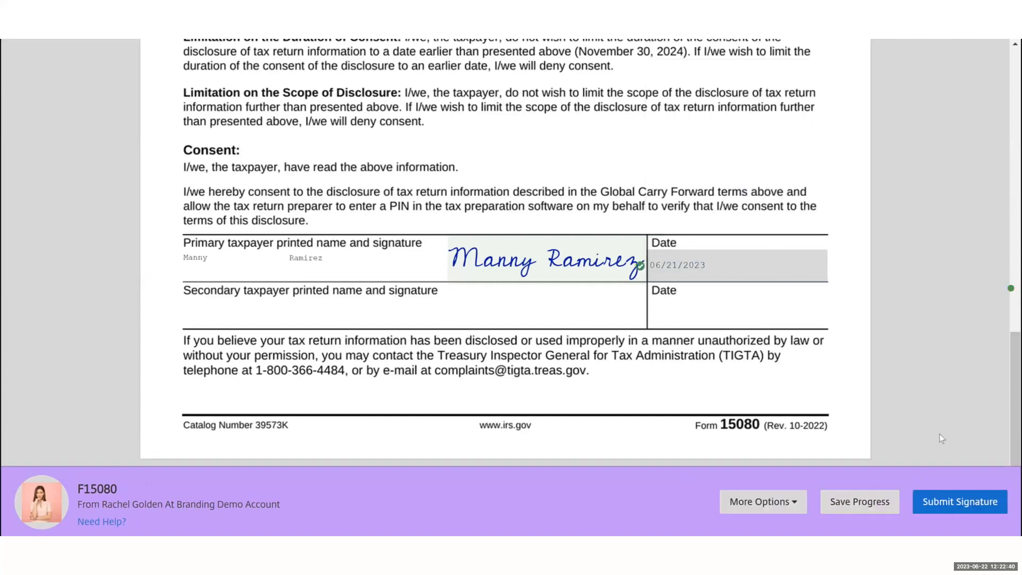
left_click(957, 508)
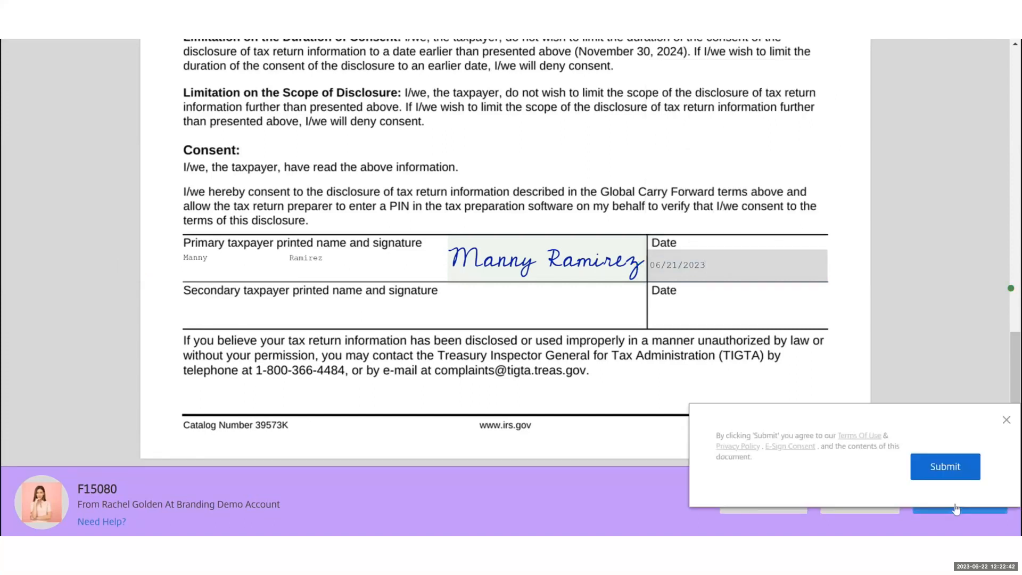
left_click(944, 472)
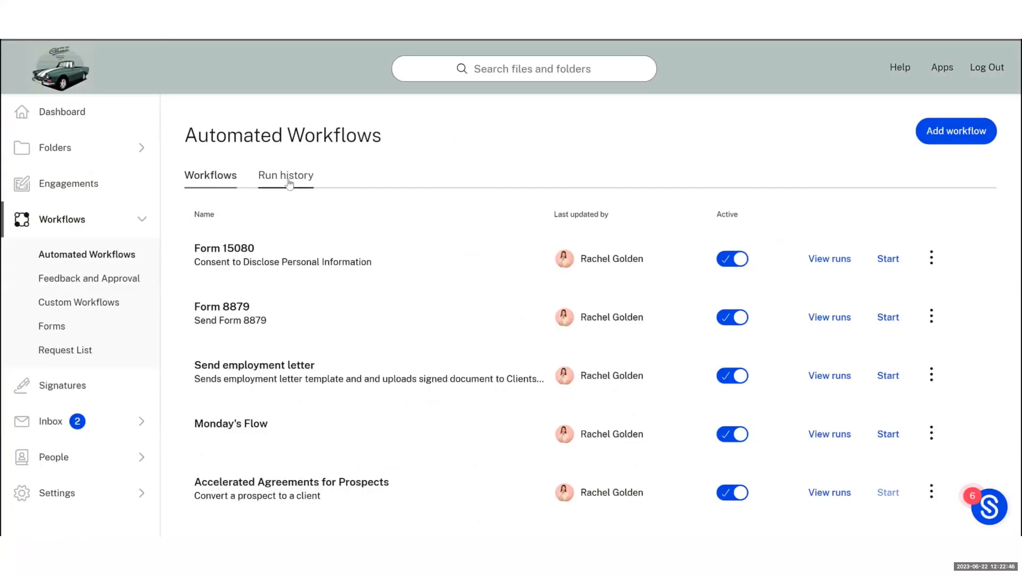
Check in Run history that the latest Form 15080 run shows Completed
left_click(286, 183)
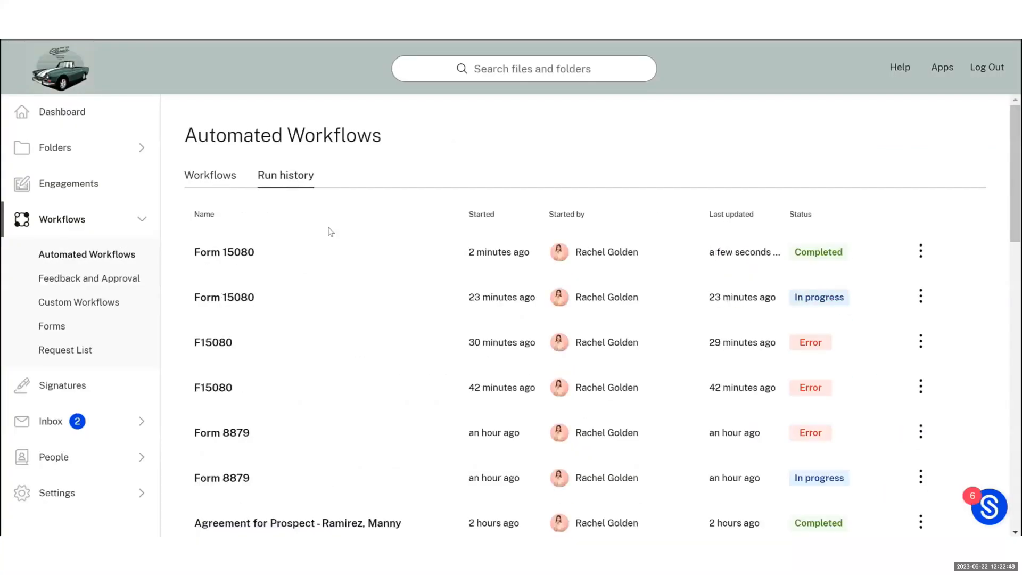
left_click(356, 254)
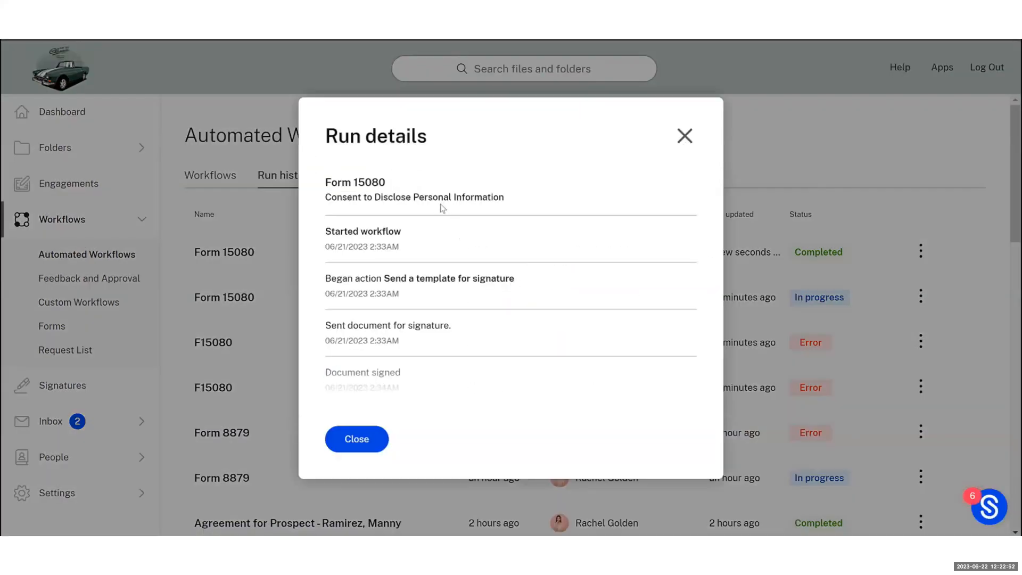
scroll(441, 204, "down", 5)
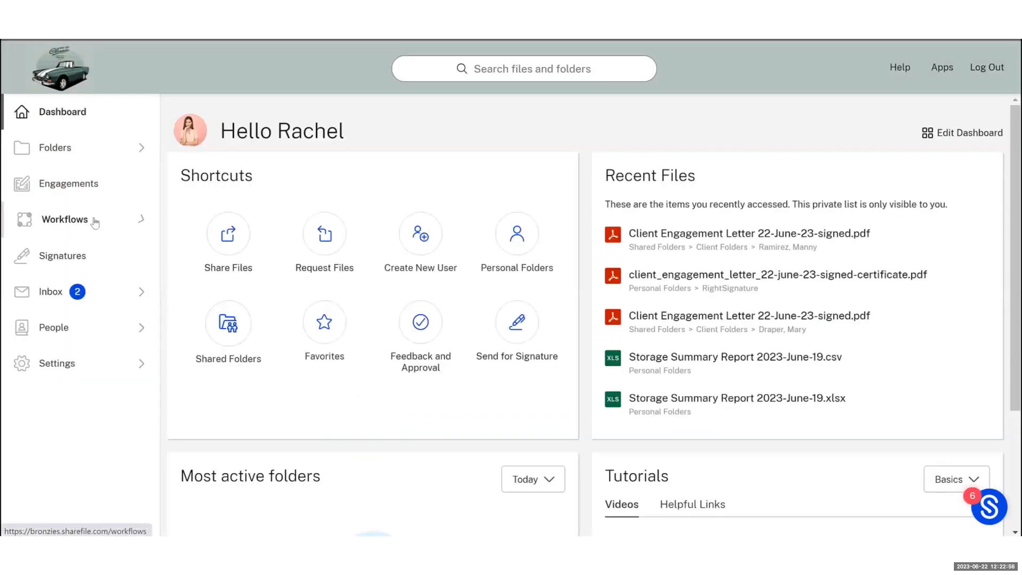
left_click(94, 221)
left_click(96, 222)
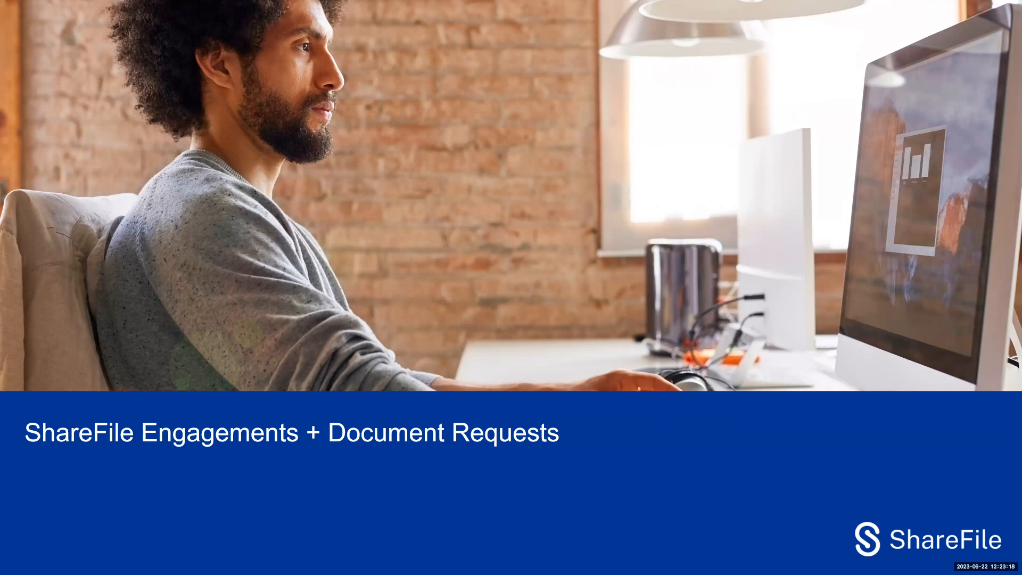
Advance the slideshow two slides to the Power of Provided by Client slide
key("Right")
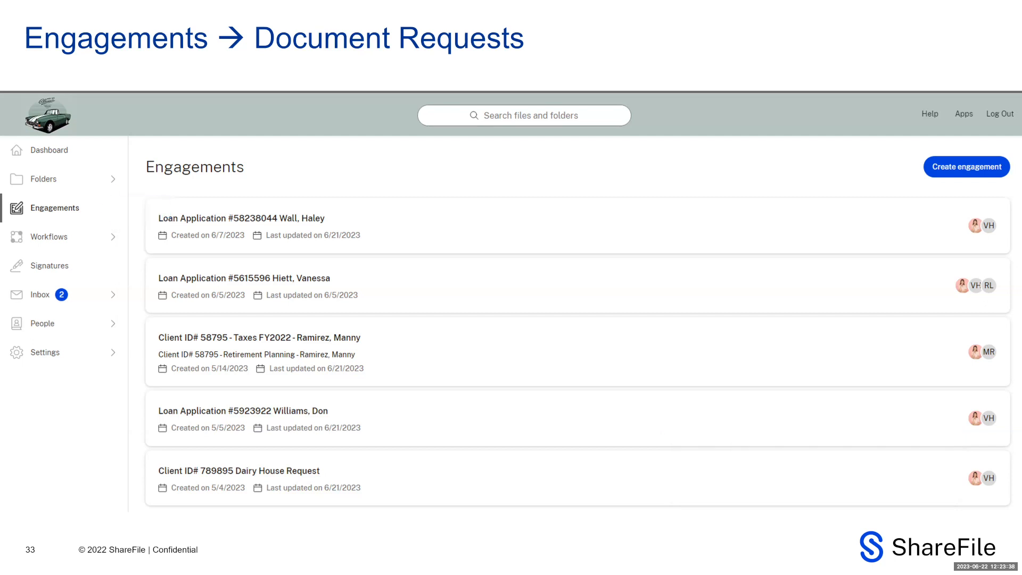
key("Right")
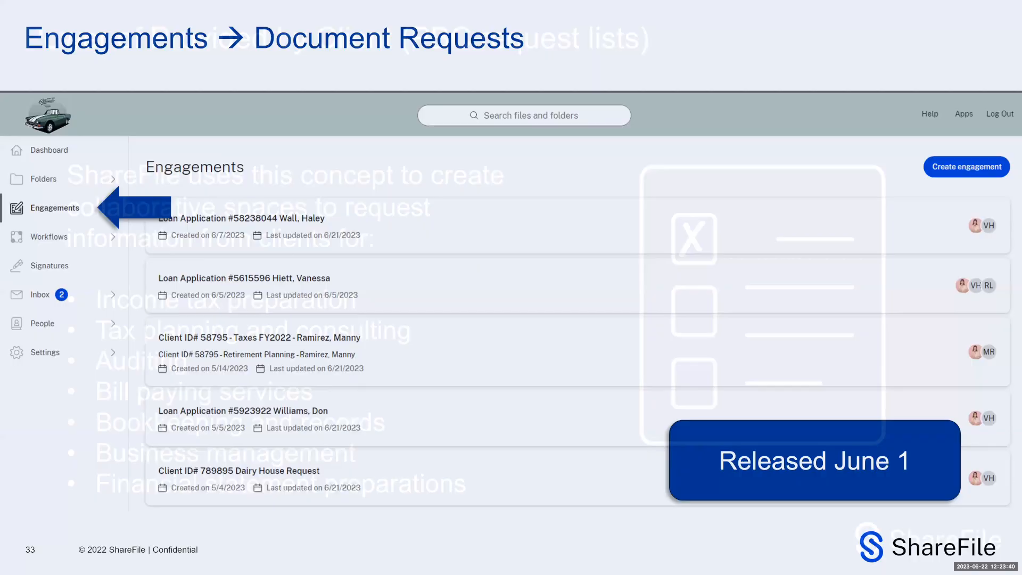
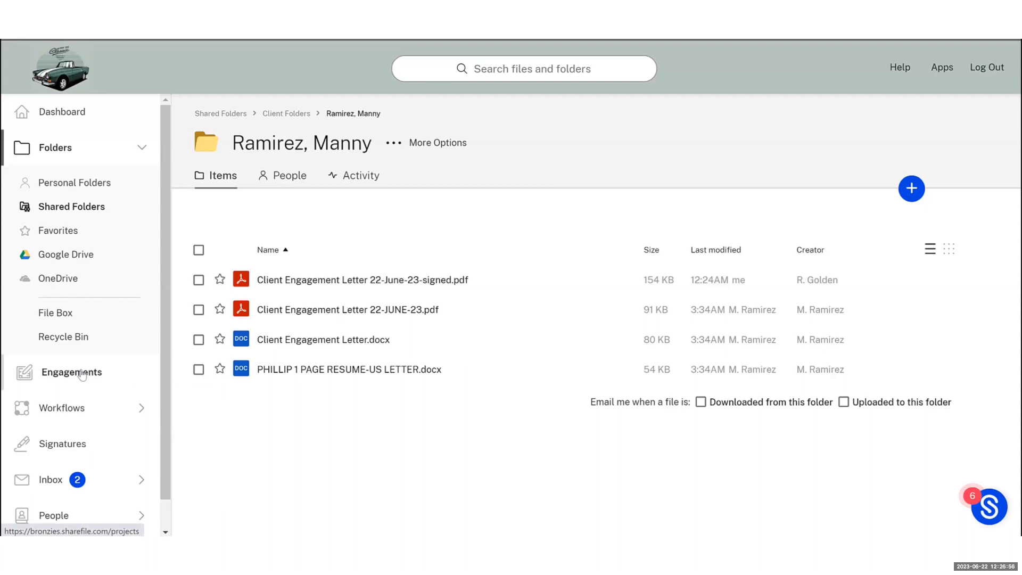
Open the client's Taxes FY2022 engagement and view its users under Share > Manage users
left_click(81, 374)
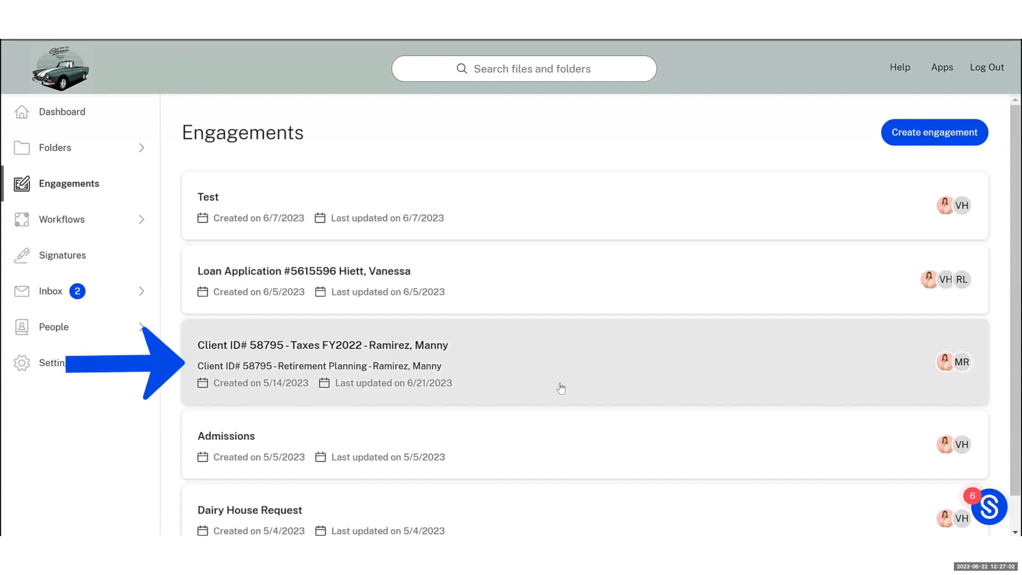
left_click(561, 389)
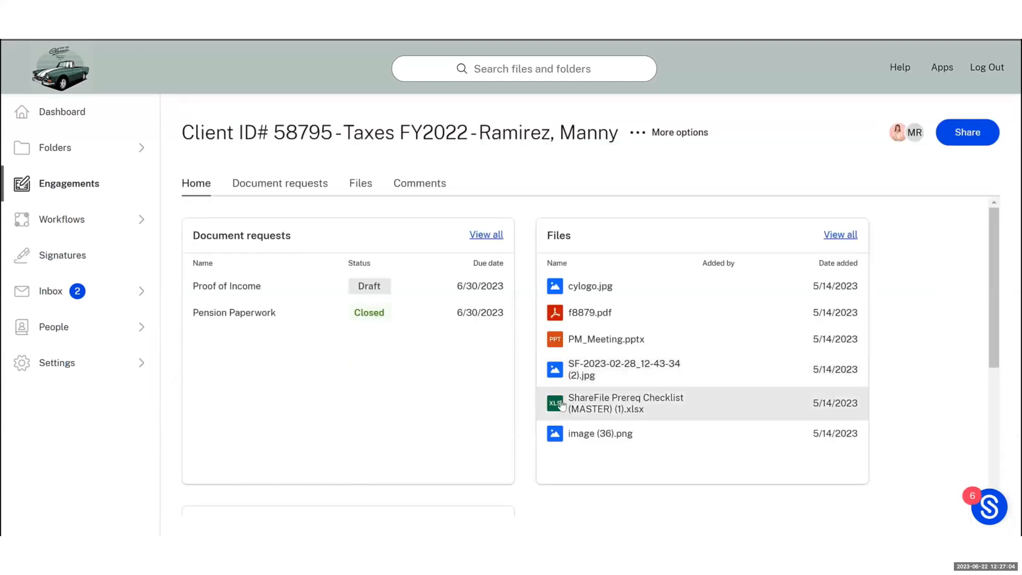
left_click(981, 142)
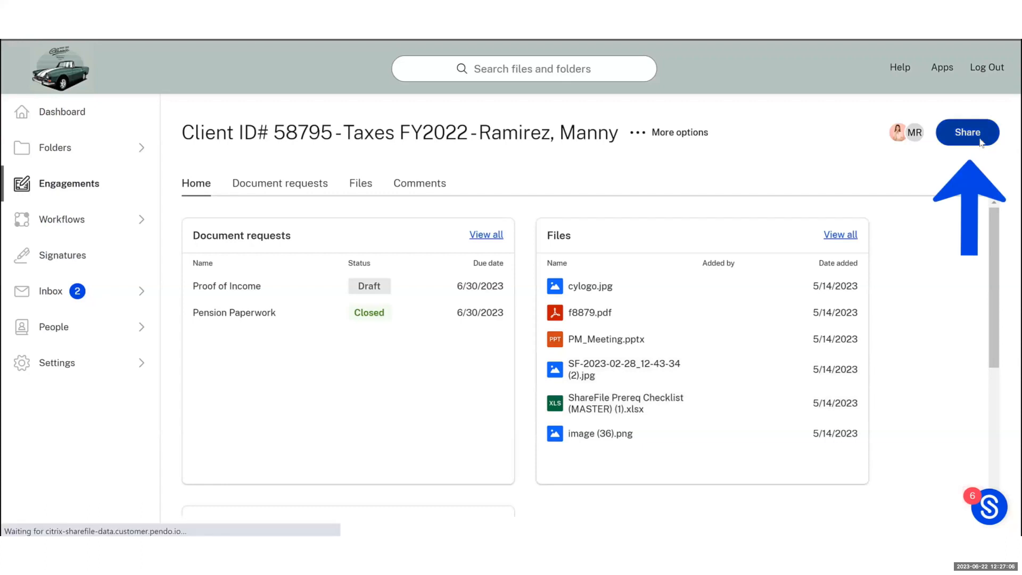
left_click(648, 433)
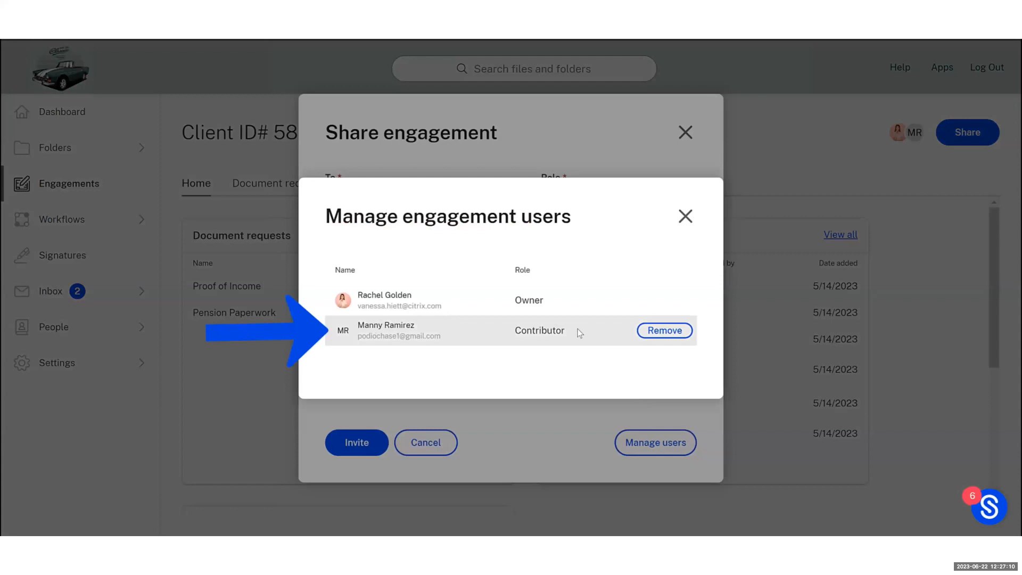
Close the user list and open the Proof of Income draft from the document requests
left_click(686, 216)
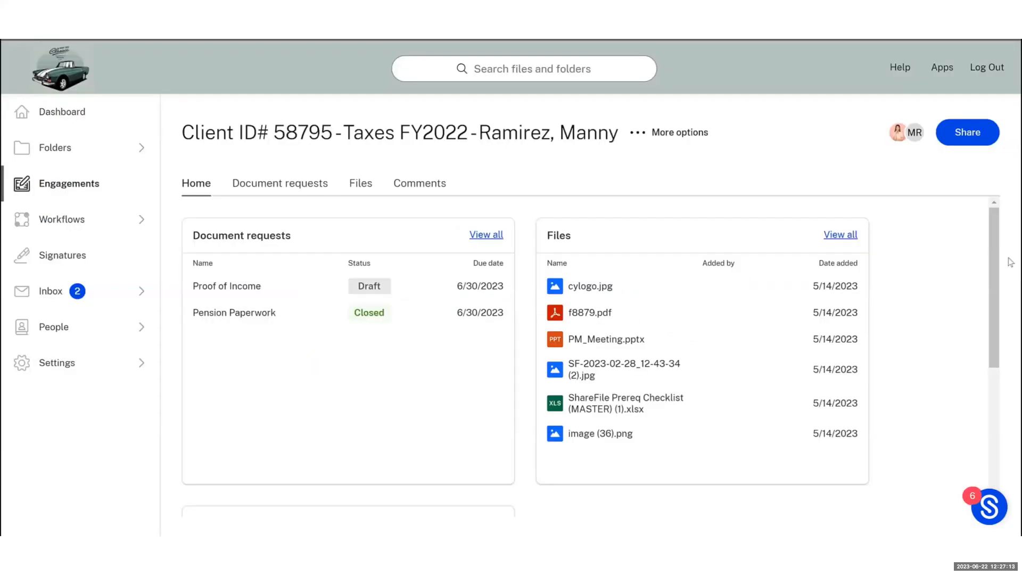
left_click(271, 192)
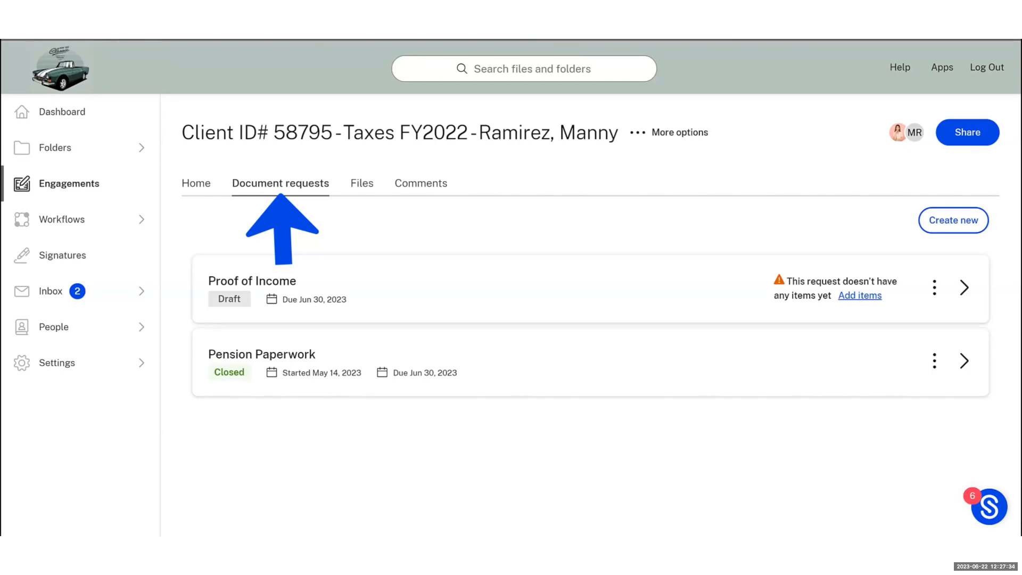
left_click(961, 297)
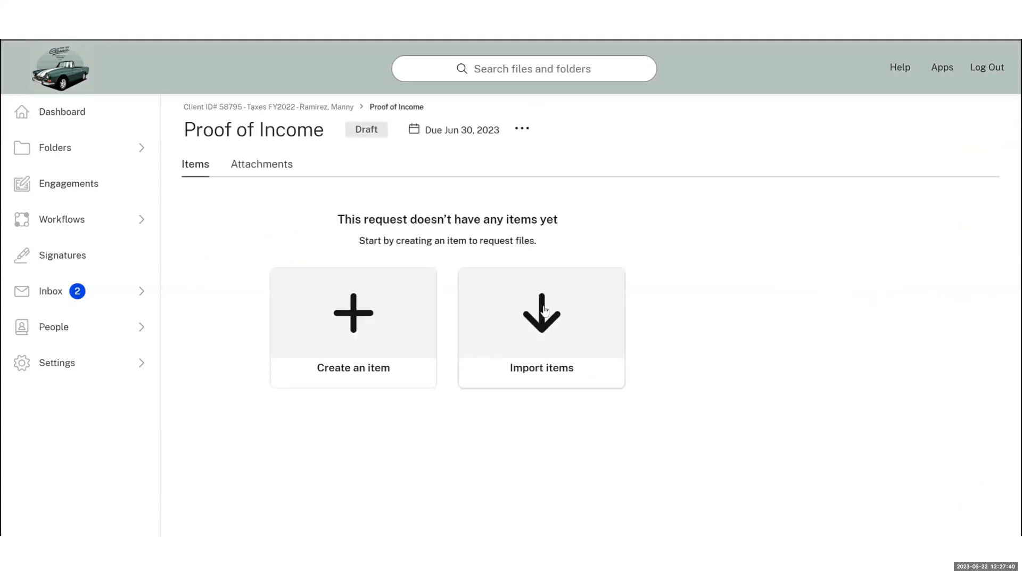
Import nine items from Proof of Income.xlsx into the request and select them all
left_click(529, 315)
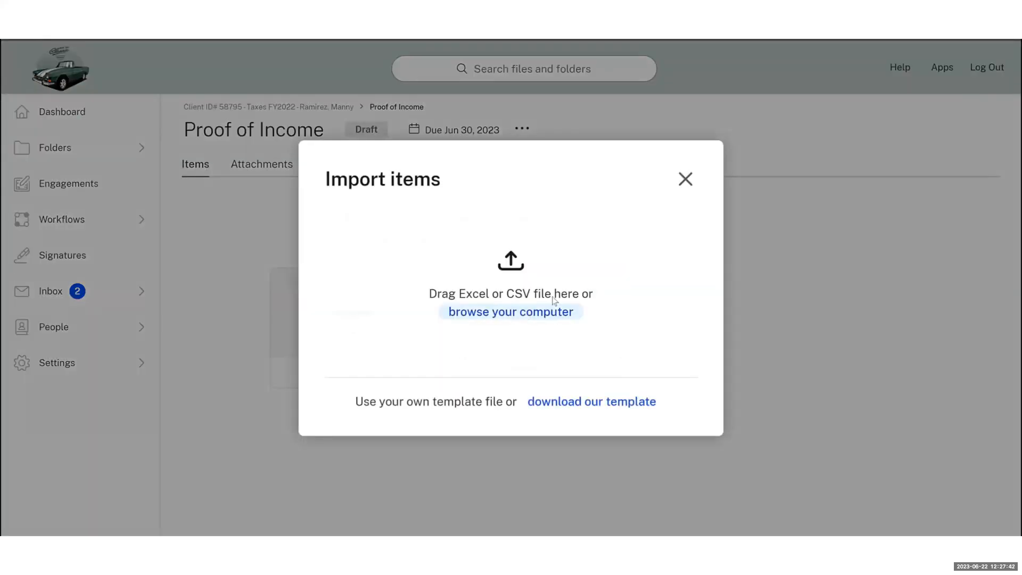
left_click(555, 307)
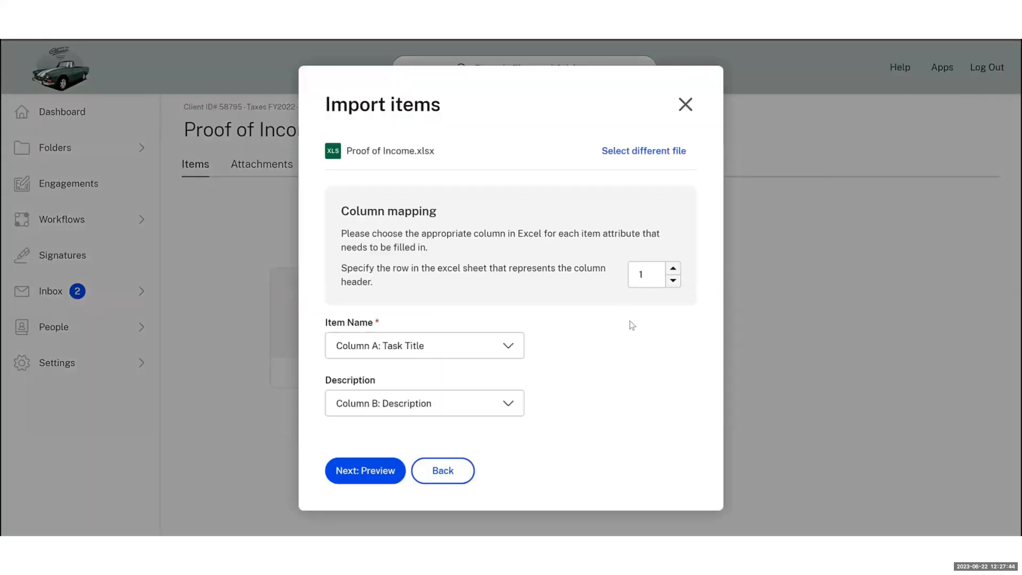
left_click(374, 473)
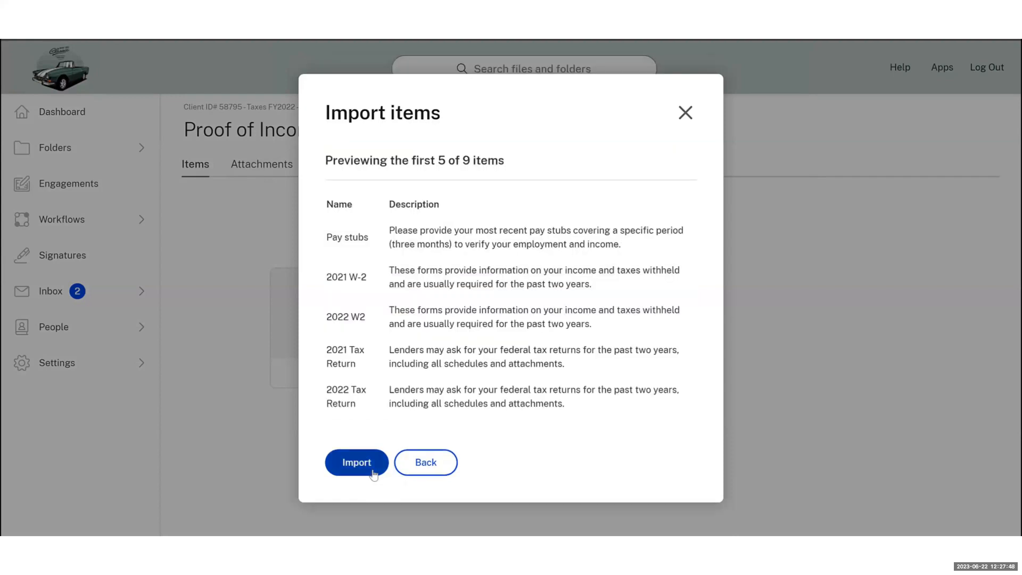
left_click(374, 473)
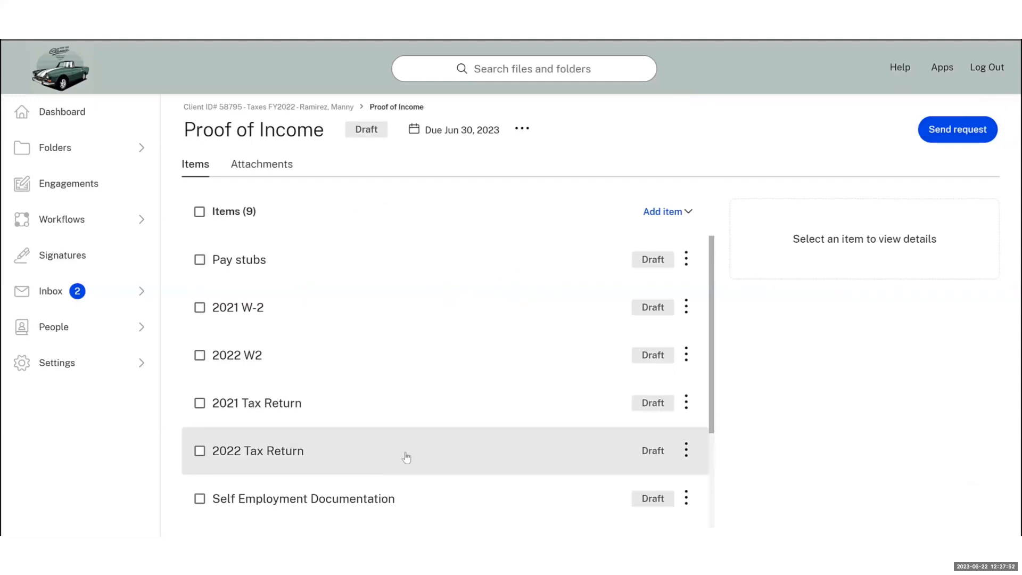
left_click(199, 213)
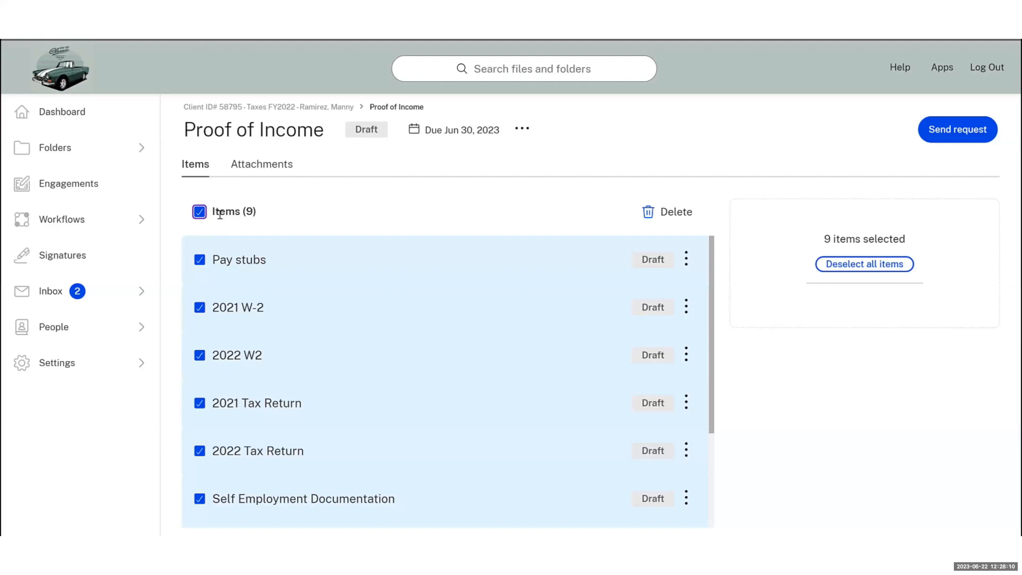
Send the Proof of Income request to the client, deselect its items, and return to the engagement
left_click(522, 130)
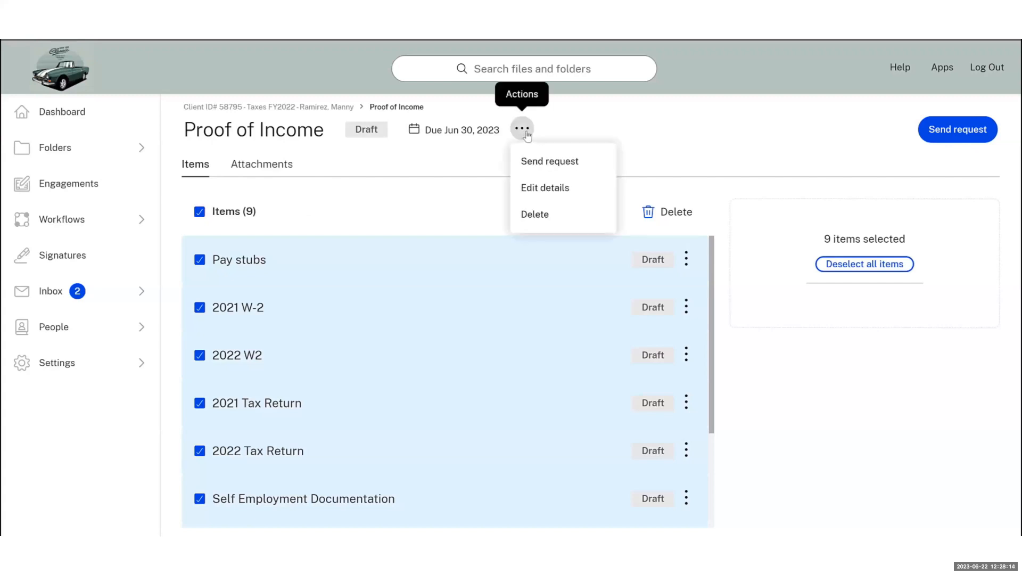
left_click(555, 162)
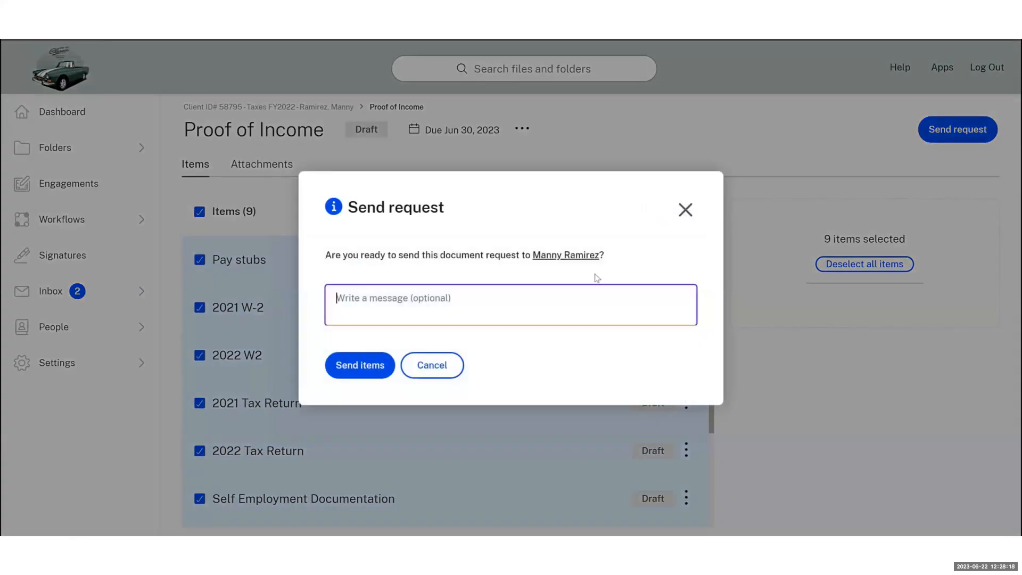
left_click(376, 374)
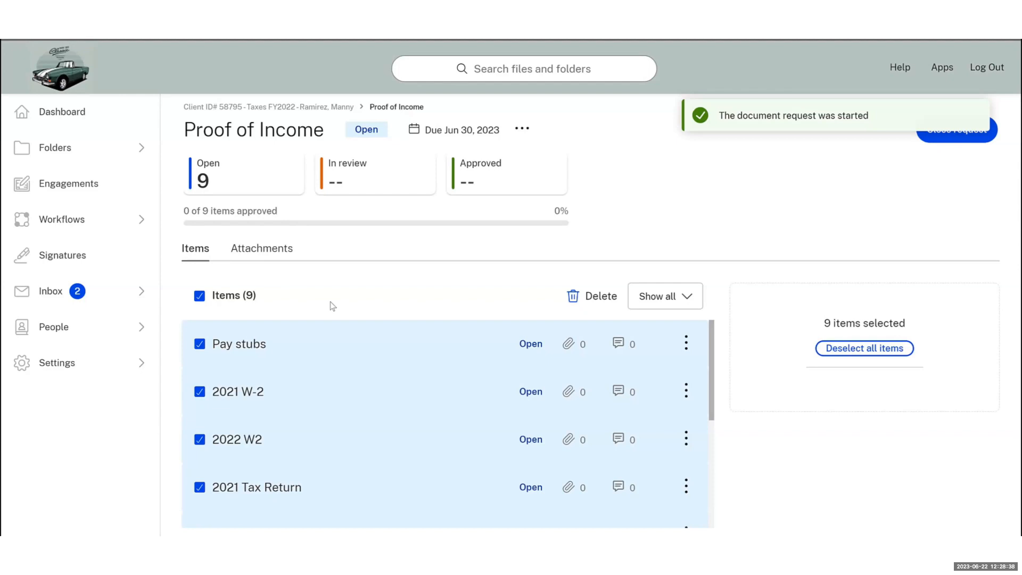
left_click(200, 295)
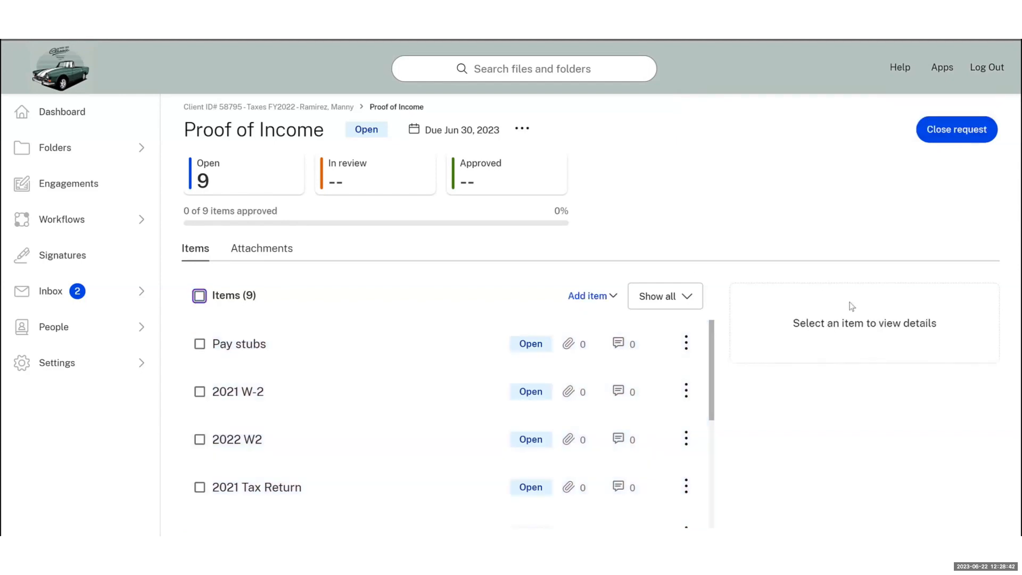
left_click(337, 107)
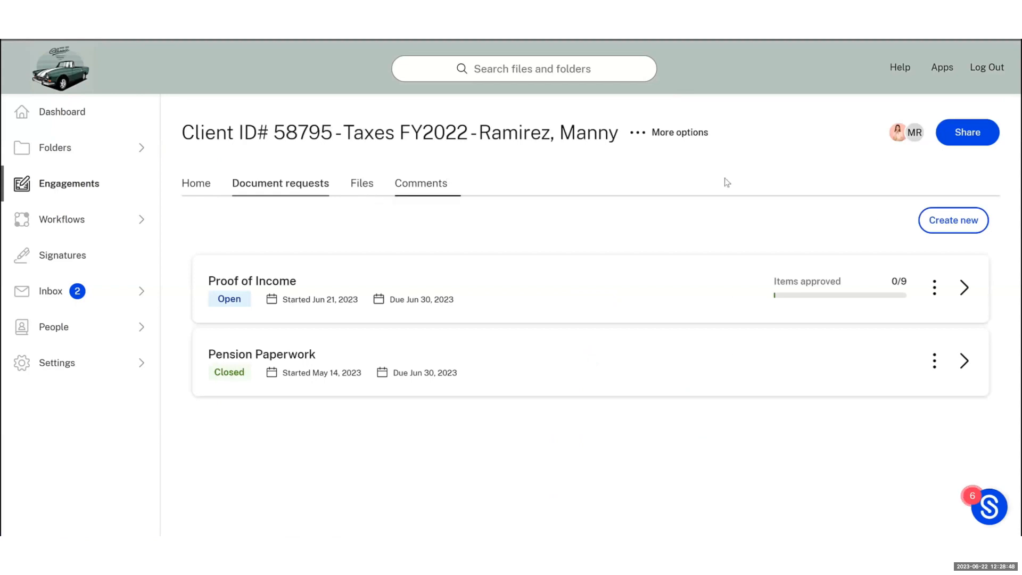
Create a new 'Additional Documents' request due 06/30/2023
left_click(963, 226)
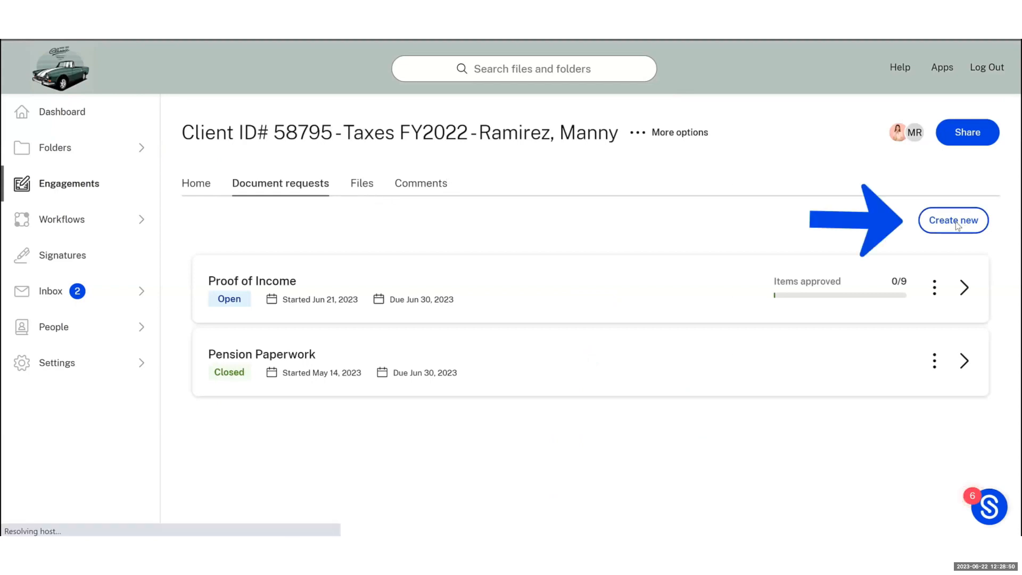
type("Additional Documents")
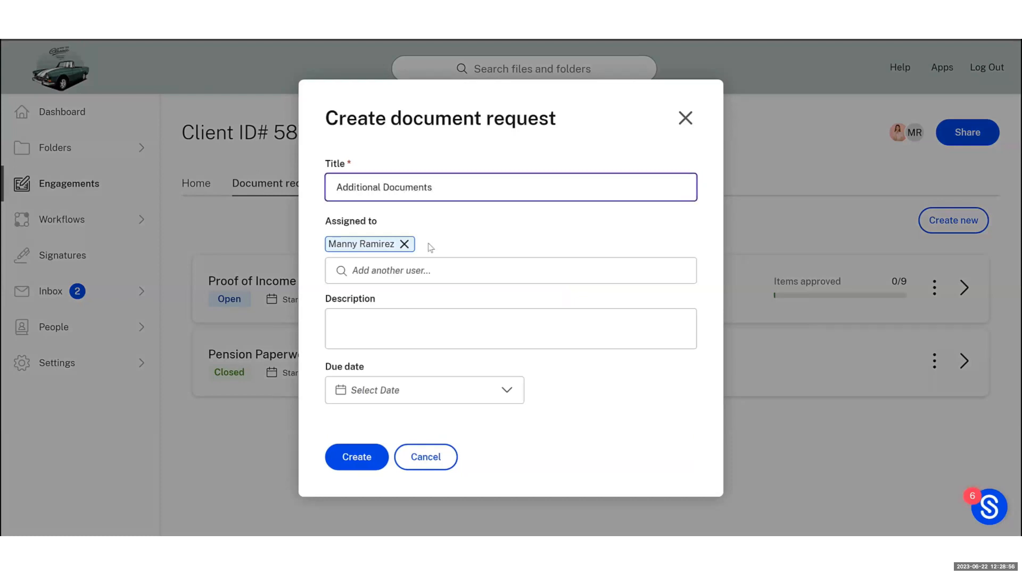
left_click(370, 392)
left_click(485, 328)
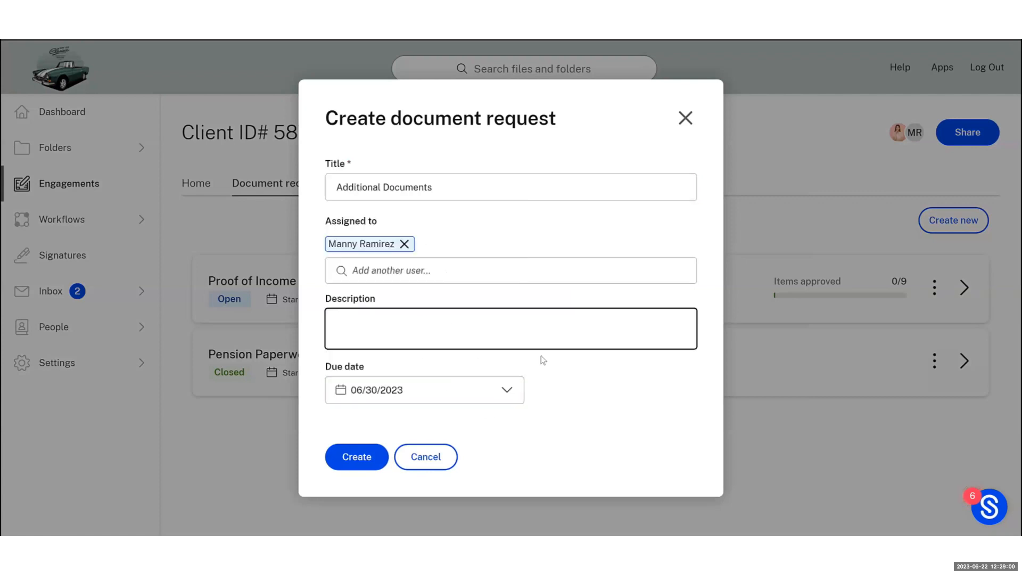
left_click(343, 457)
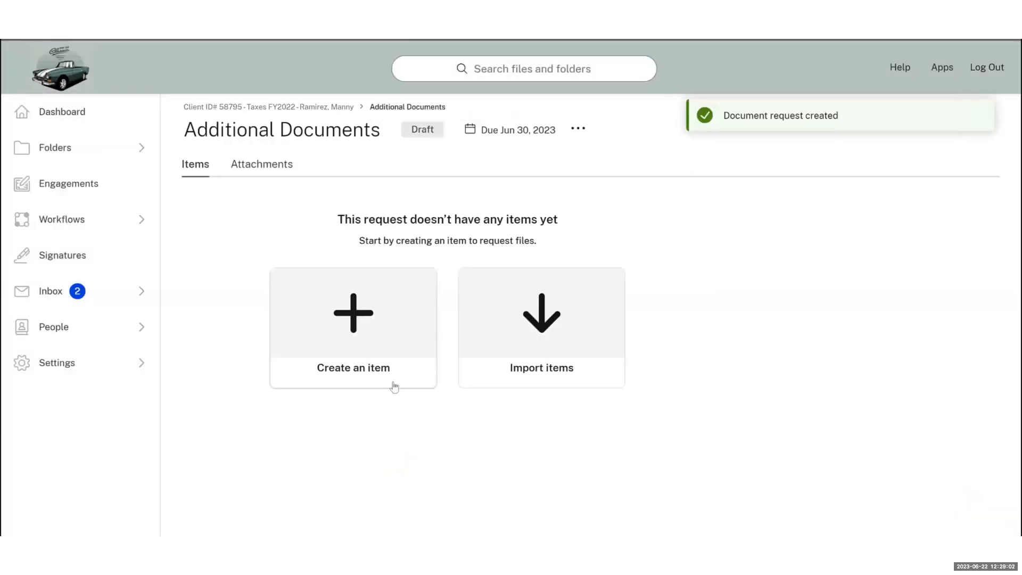
Import four items from Additional Documentation.xlsx, mapping names to Column A: Task Title, and select them
left_click(485, 355)
left_click(491, 344)
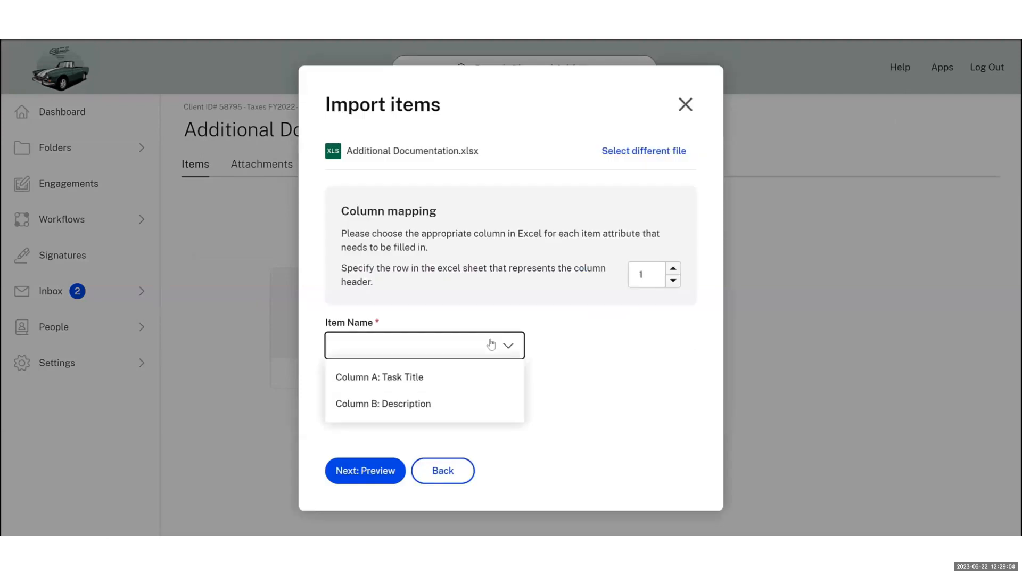
left_click(495, 380)
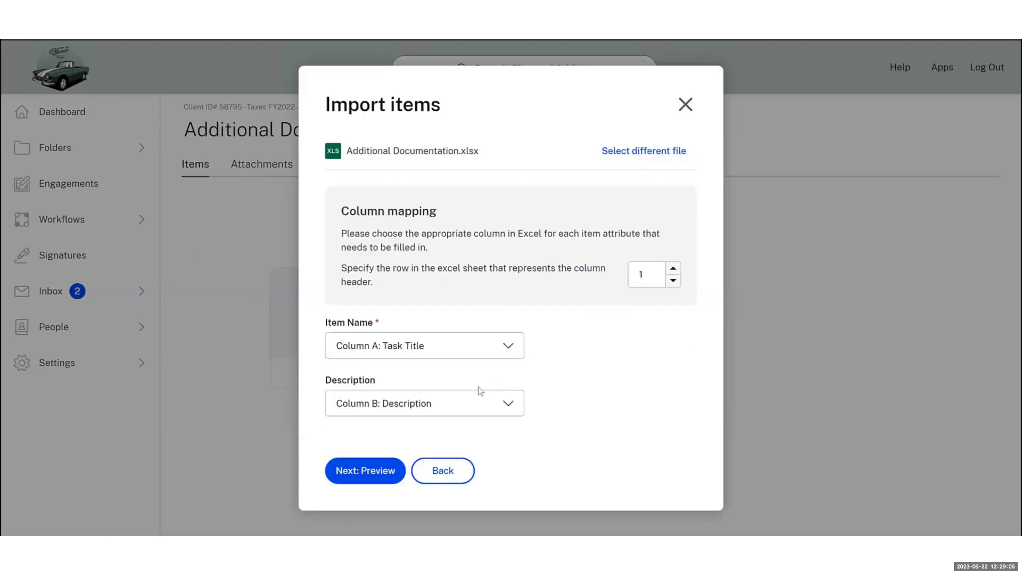
left_click(342, 471)
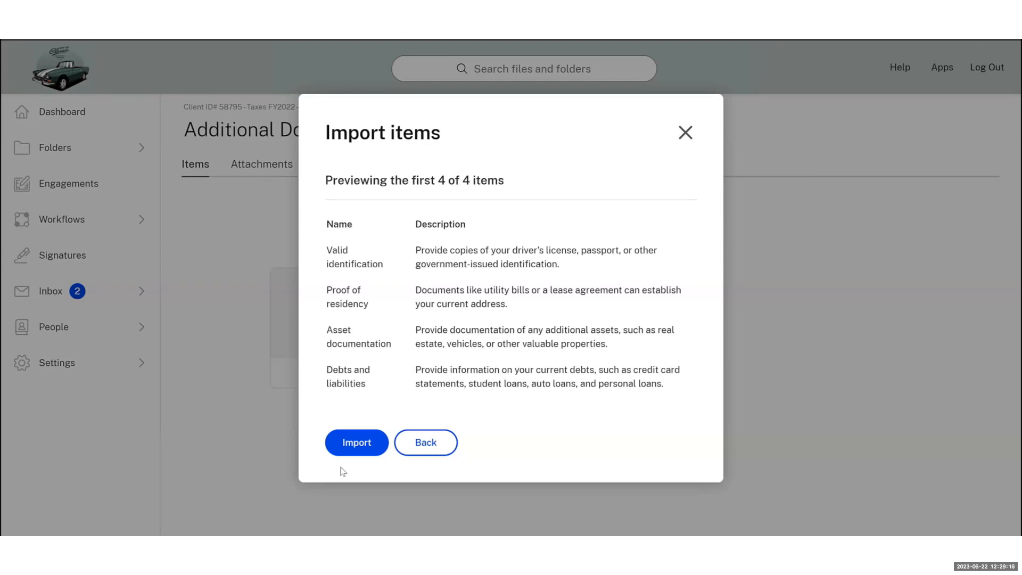
left_click(354, 447)
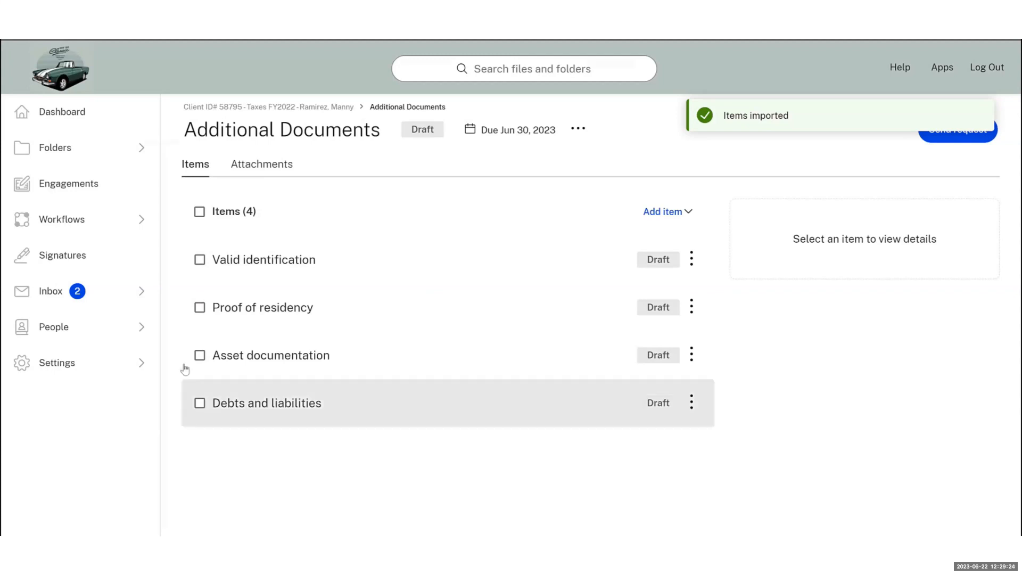
left_click(200, 212)
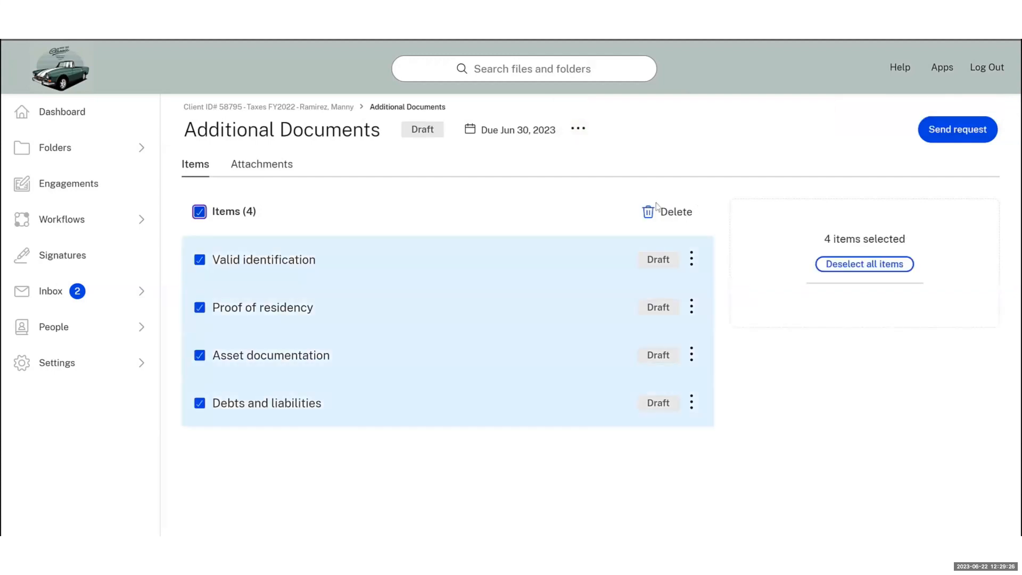
Send the Additional Documents request to the client and clear the four-item selection
left_click(578, 130)
left_click(588, 163)
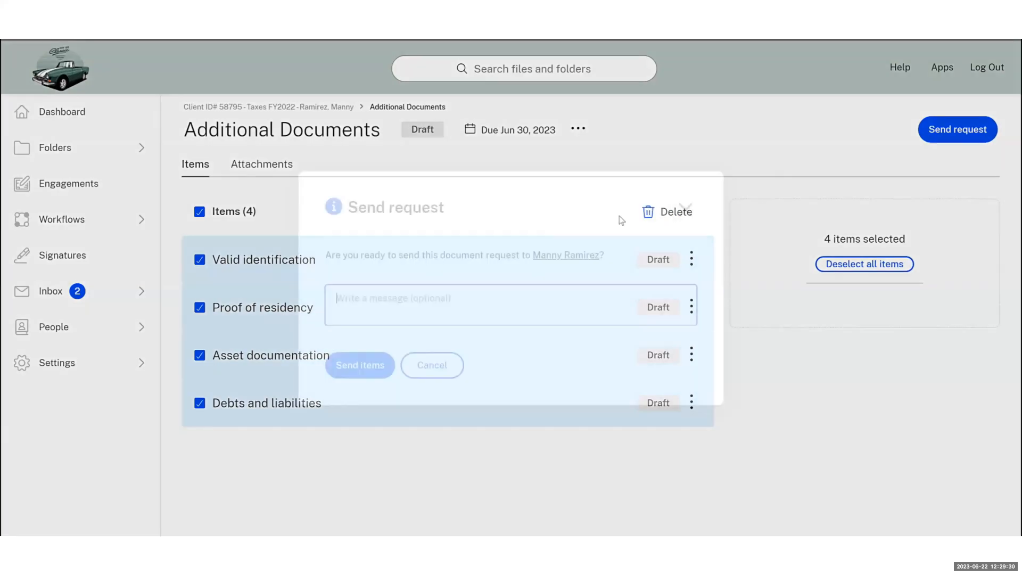
left_click(344, 368)
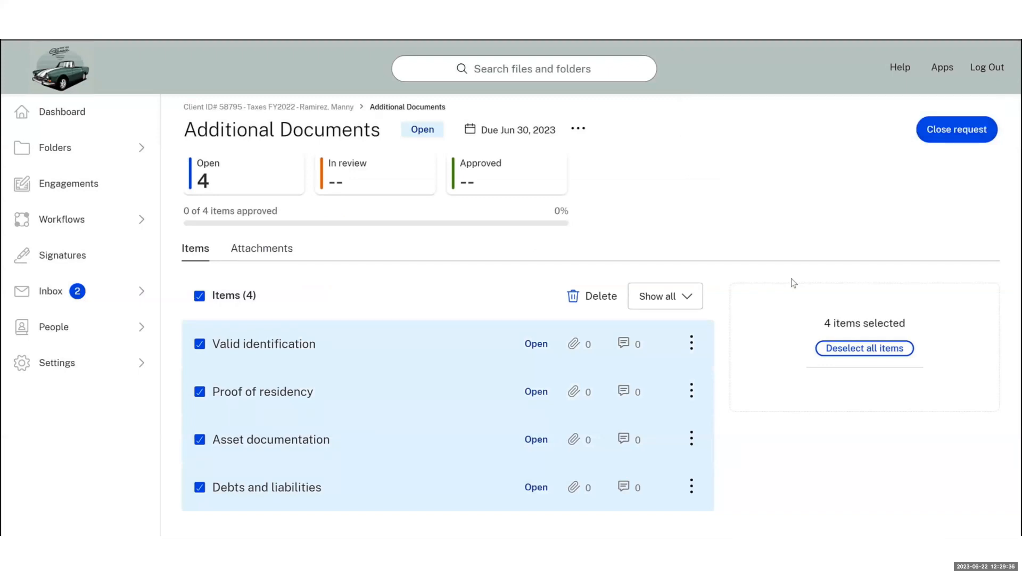
left_click(200, 297)
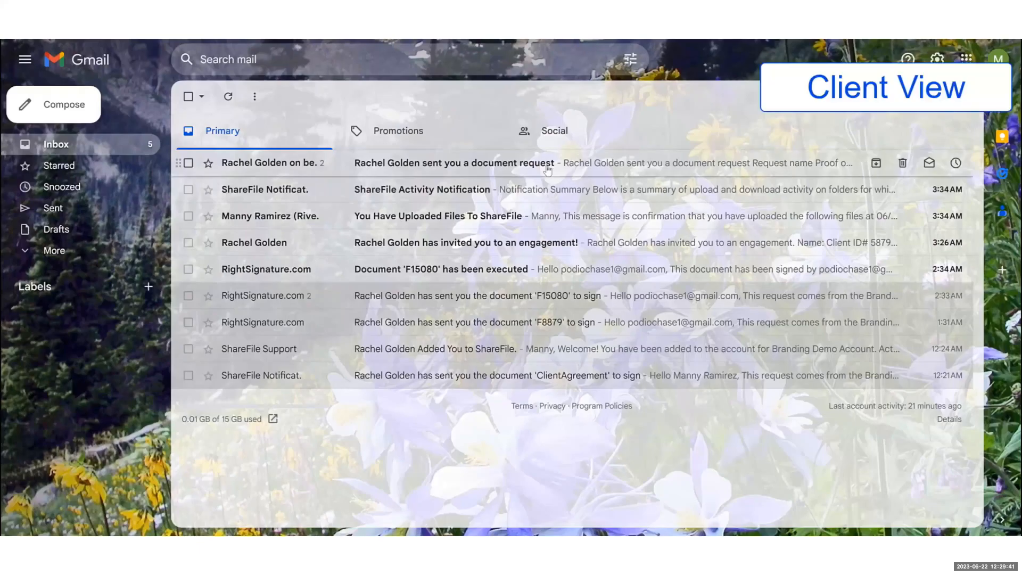
In Gmail, follow the Proof of Income request email's link and sign in as the client
left_click(548, 170)
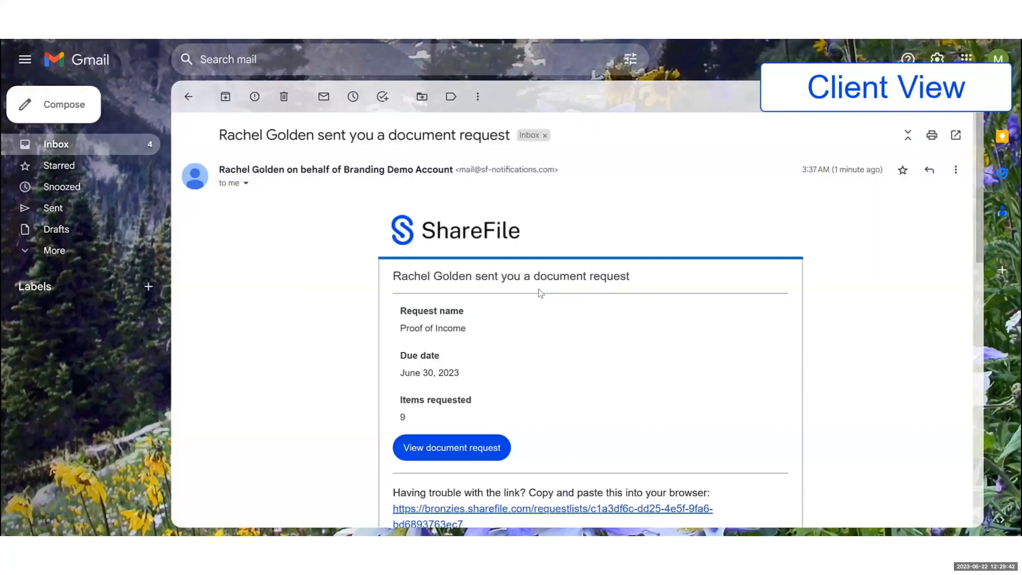
scroll(538, 293, "down", 1)
scroll(511, 341, "down", 8)
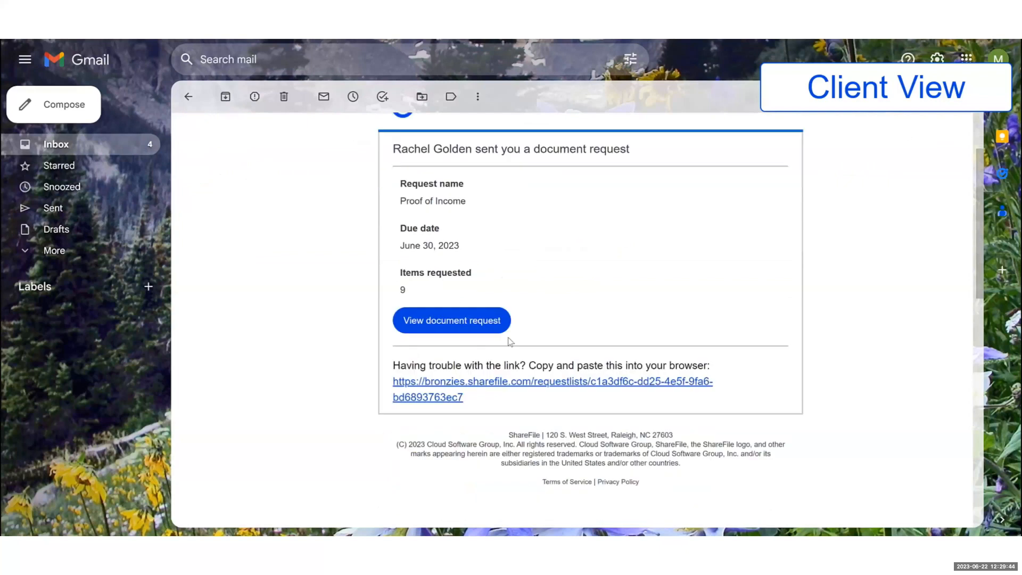
scroll(637, 309, "down", 10)
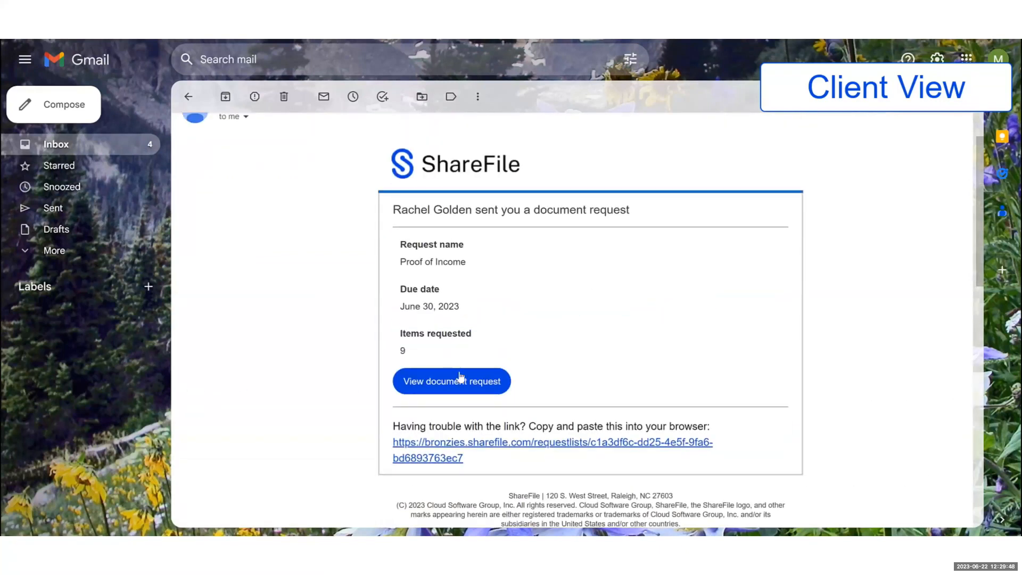
left_click(461, 379)
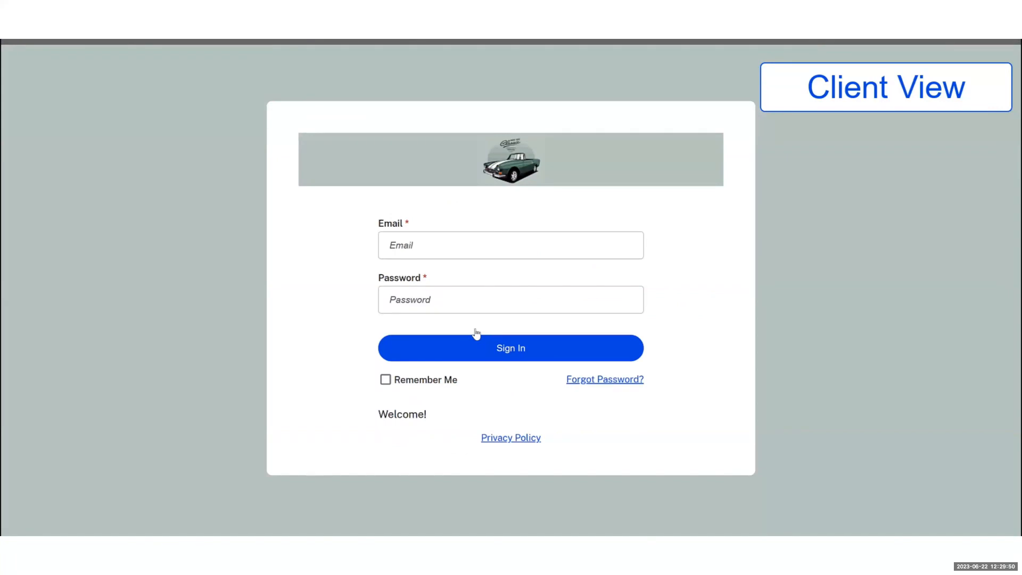
key("Return")
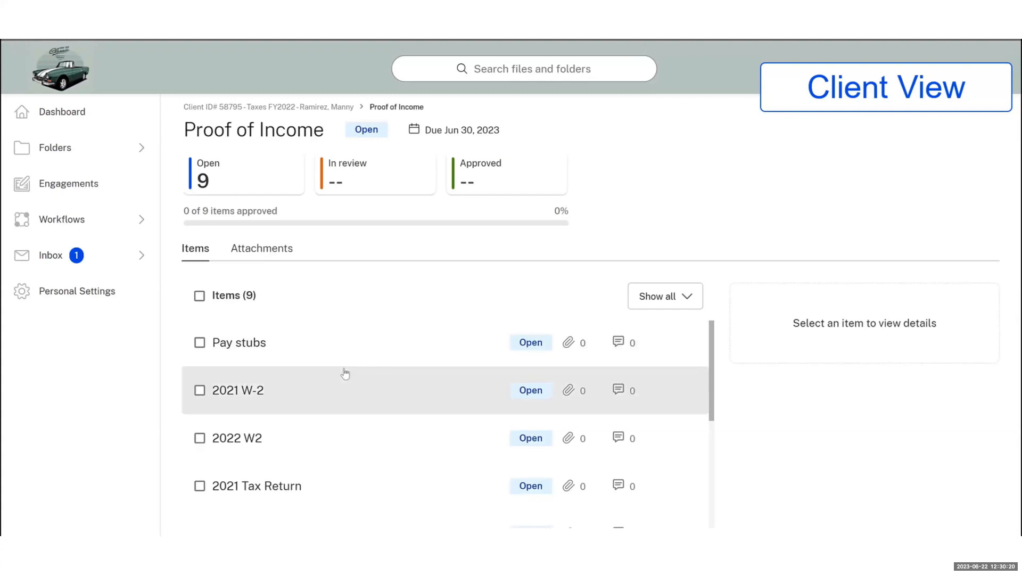
Open the 2022 W2 item in the client's Proof of Income request
scroll(298, 367, "down", 3)
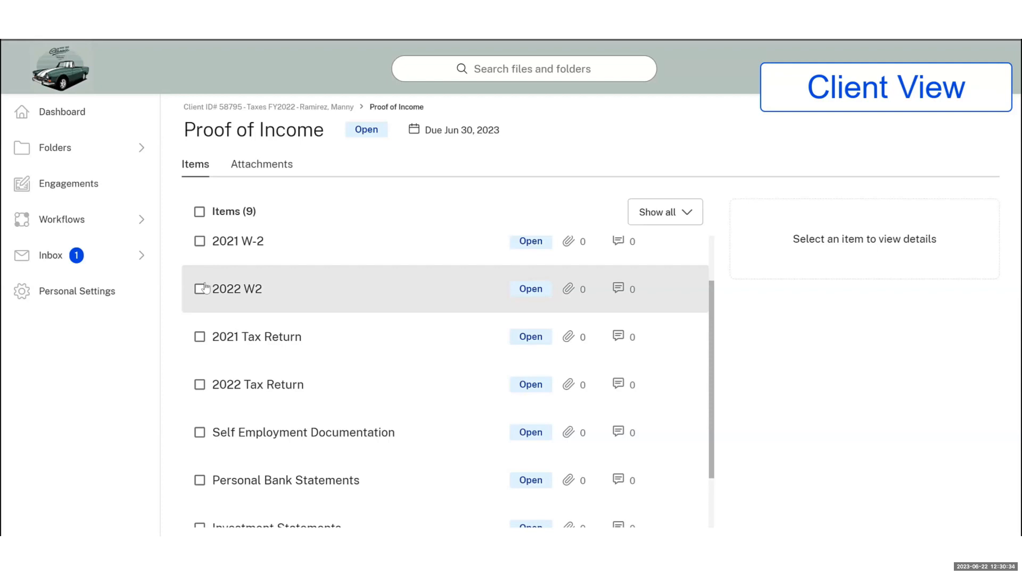
left_click(200, 289)
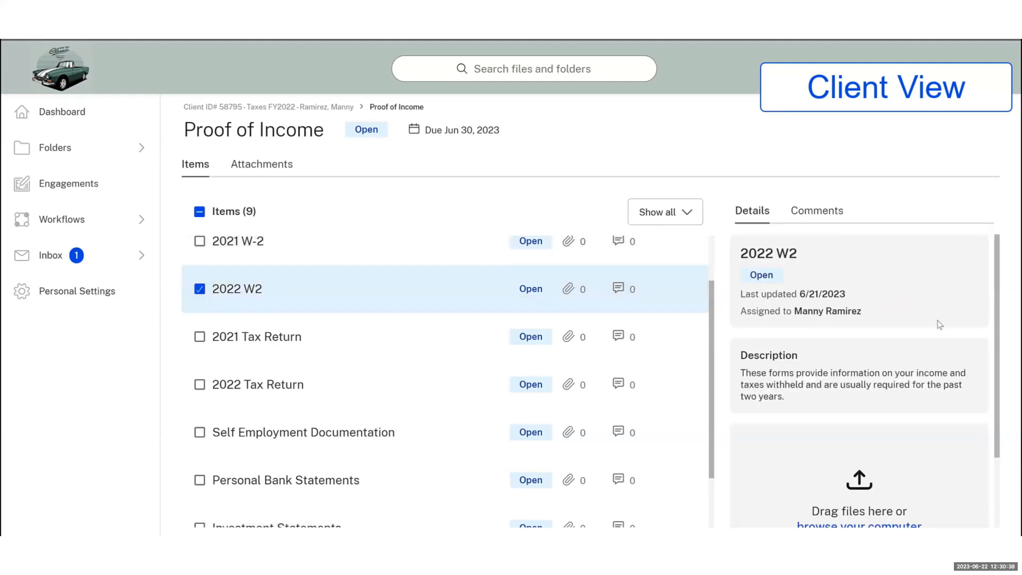
Attach files to the 2022 W2 item and submit it for review
scroll(940, 324, "down", 2)
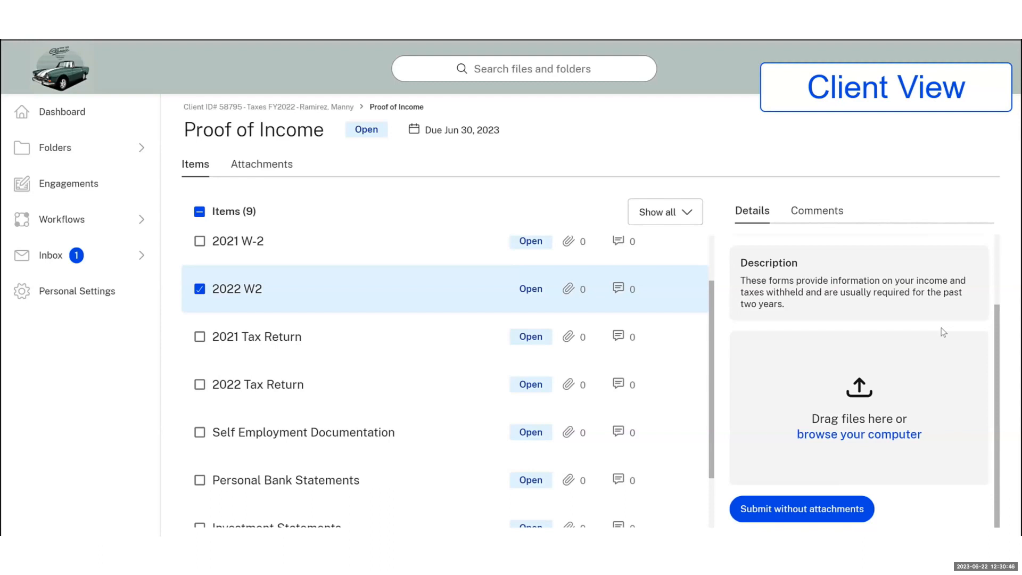
left_click(856, 435)
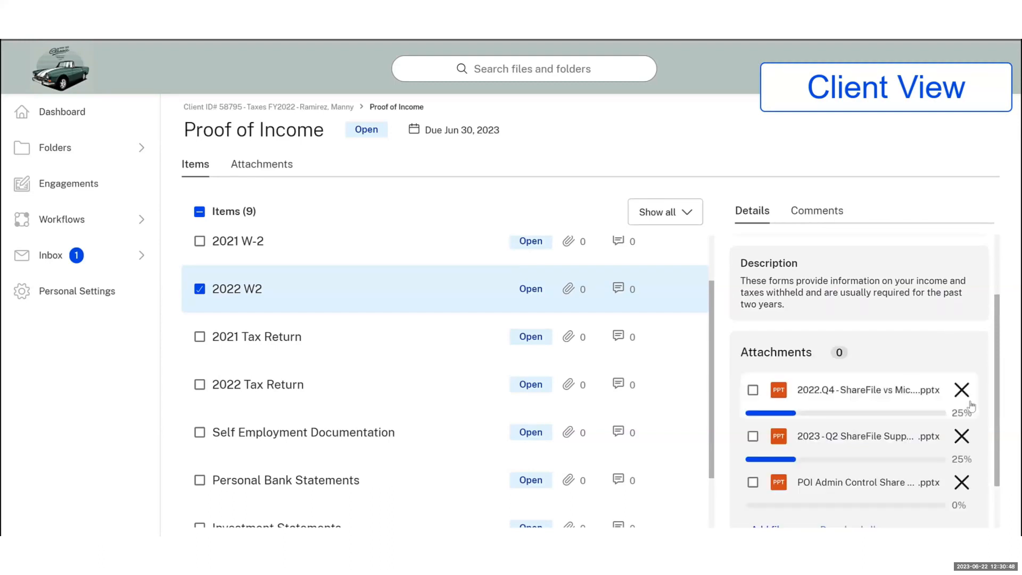
scroll(959, 421, "down", 2)
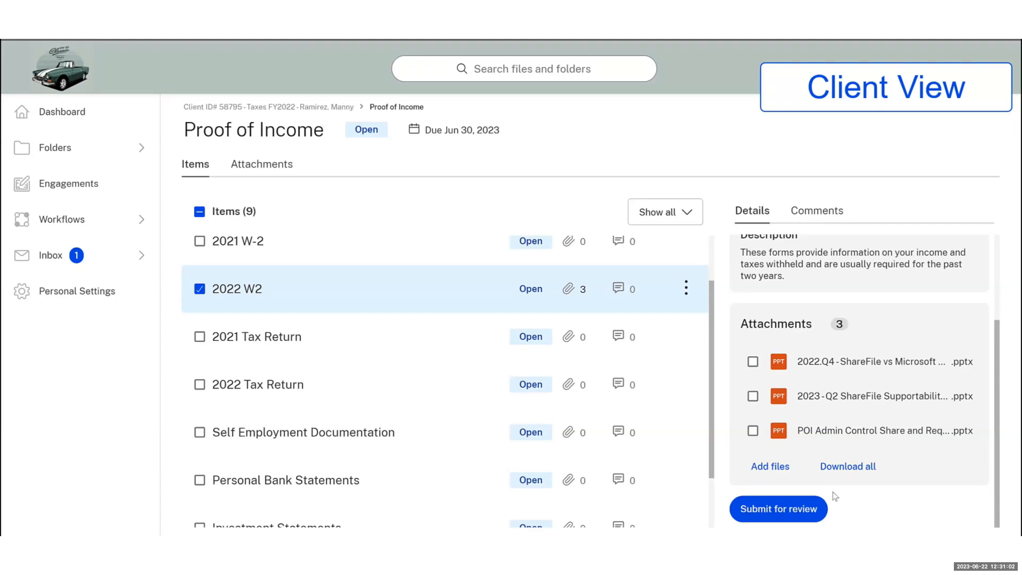
left_click(755, 515)
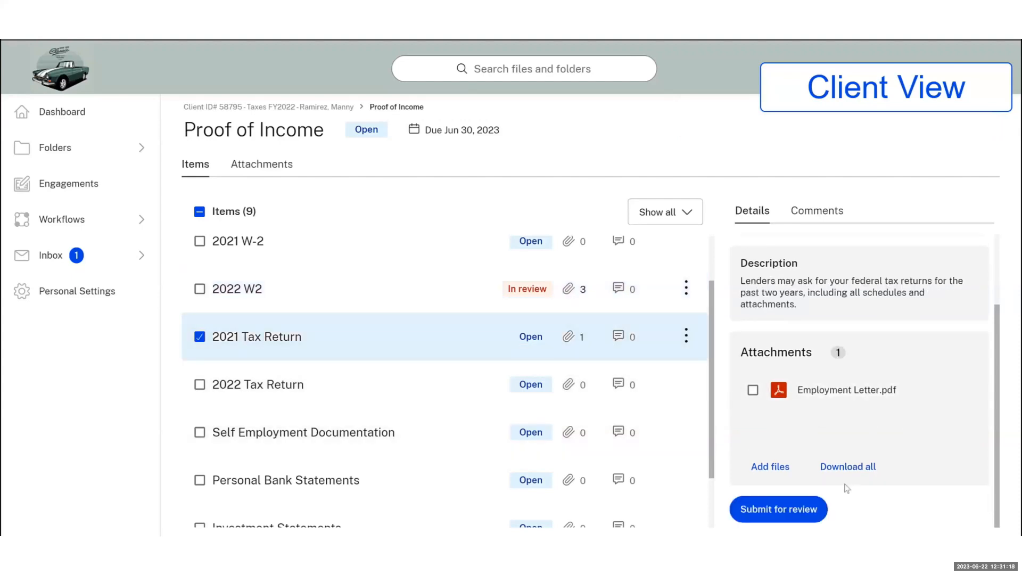
Submit 2021 Tax Return, Personal Bank Statements and Investment Statements for review, then return to the engagement
left_click(785, 508)
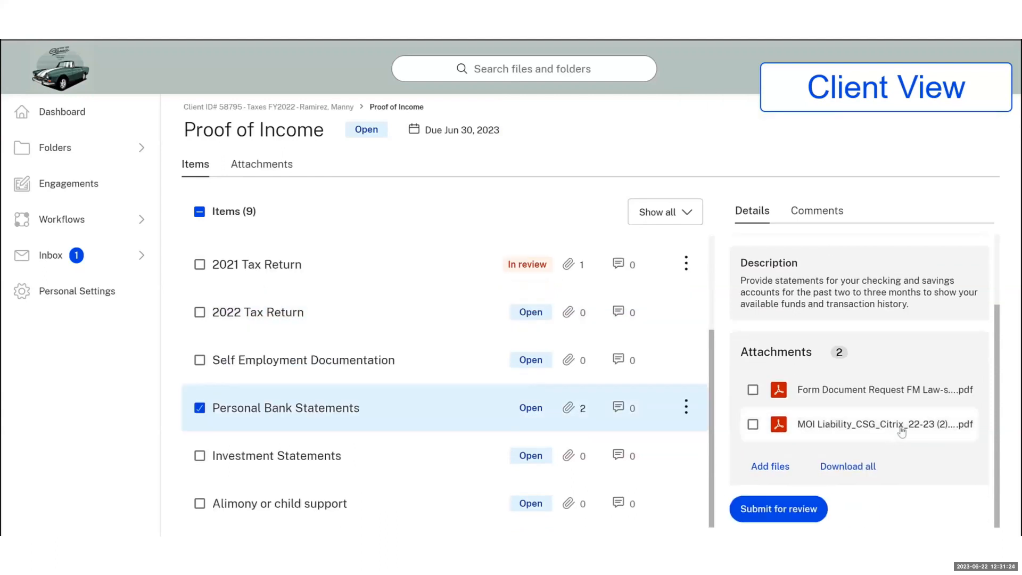
left_click(802, 505)
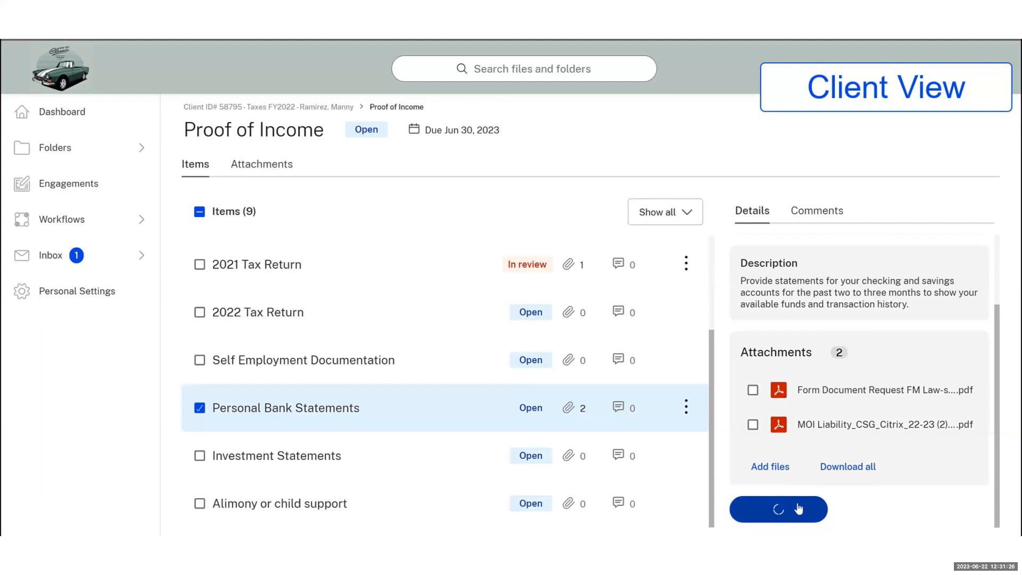
left_click(325, 459)
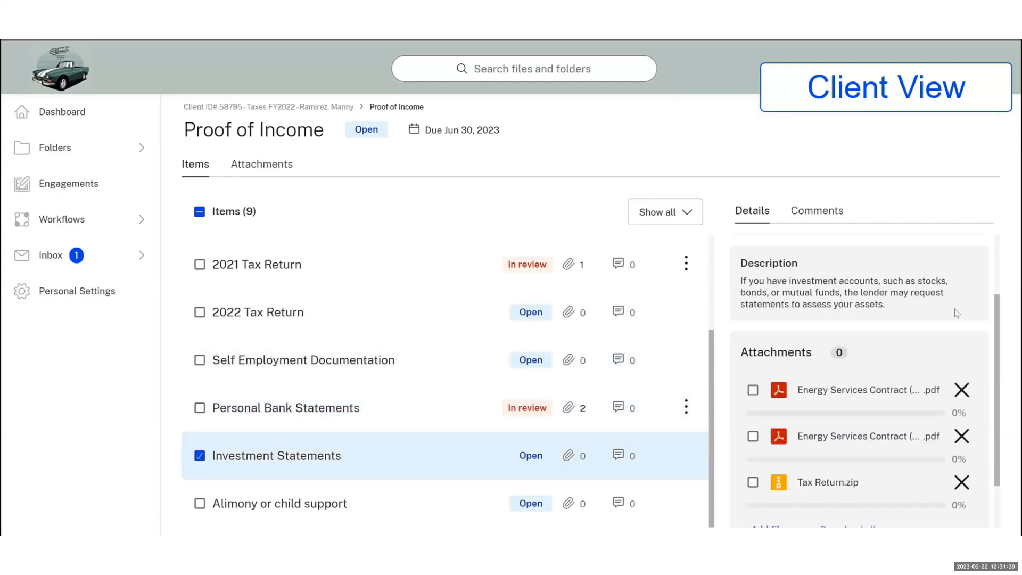
scroll(955, 309, "down", 1)
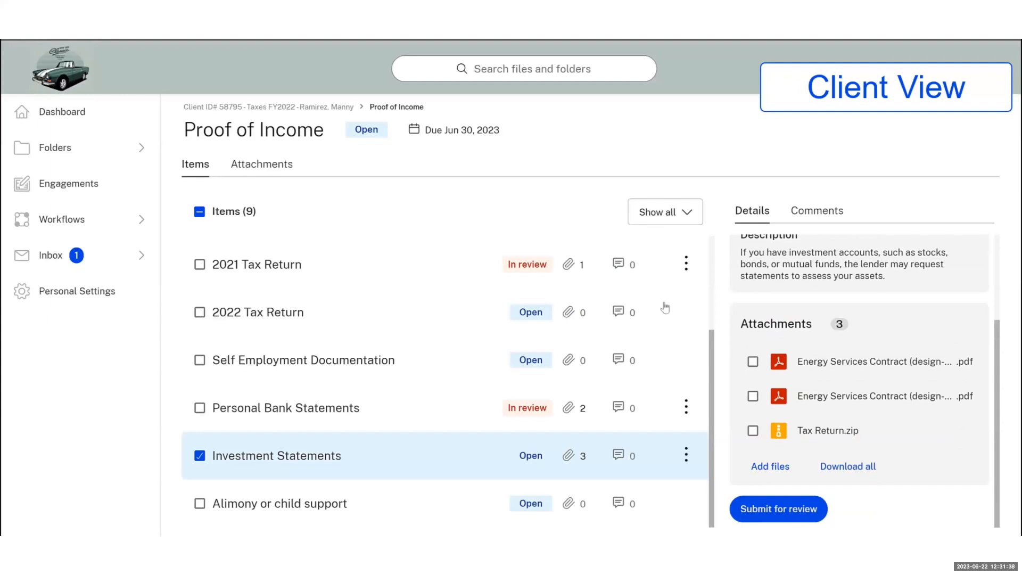
left_click(796, 508)
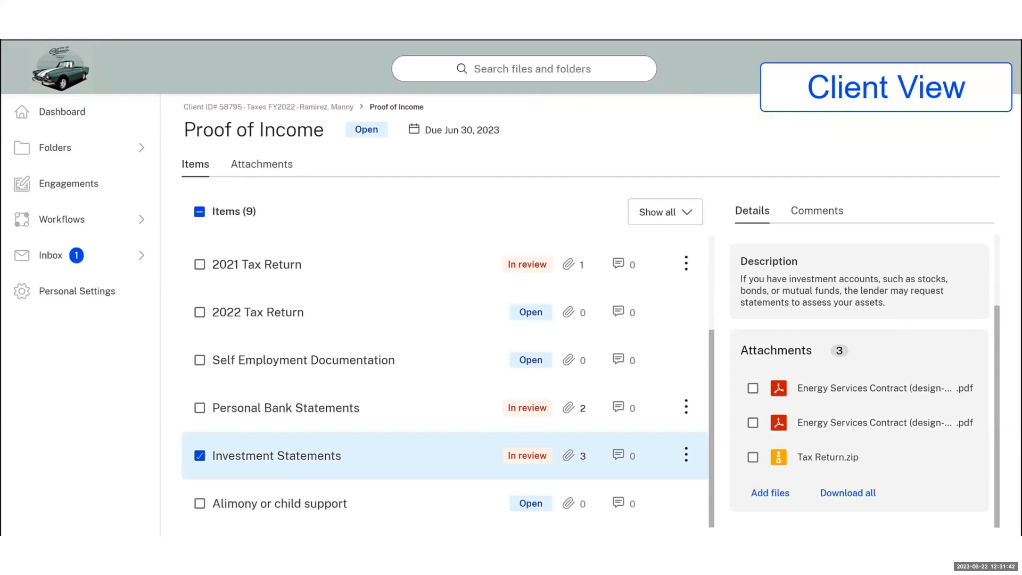
left_click(314, 107)
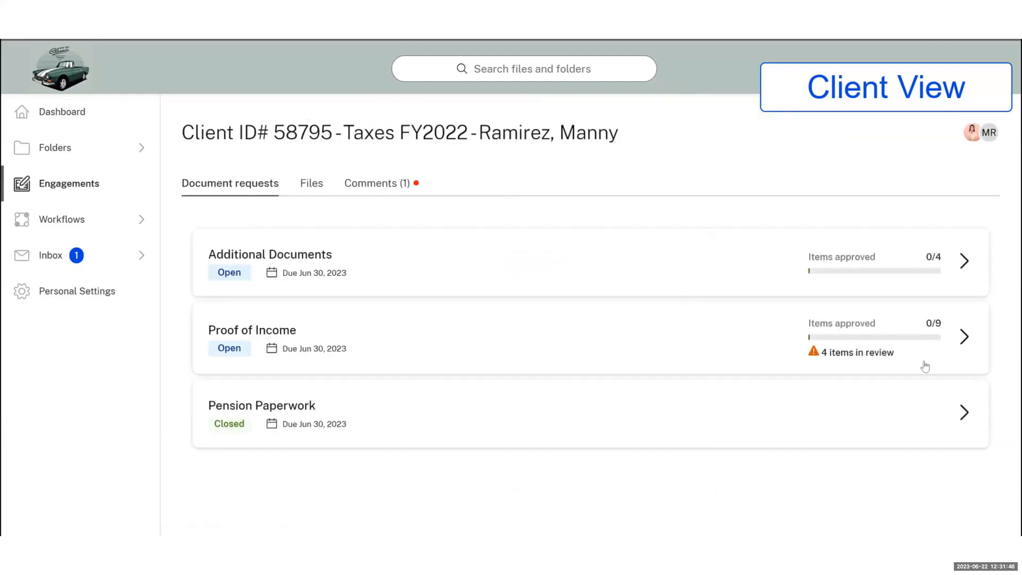
Upload two spreadsheets to Proof of residency under Additional Documents, submit it, and switch to the staff session
left_click(941, 286)
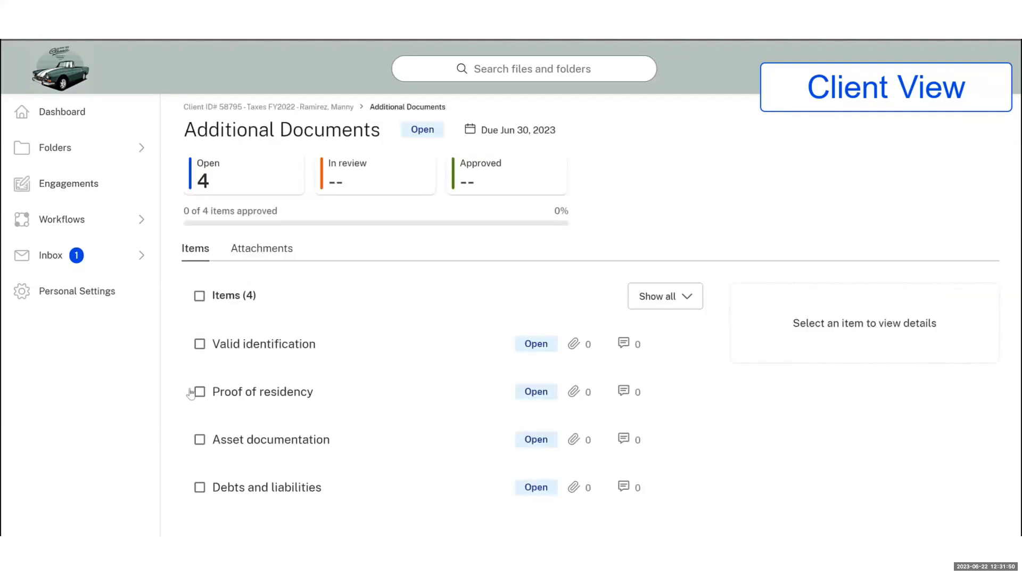
left_click(193, 393)
scroll(809, 402, "down", 1)
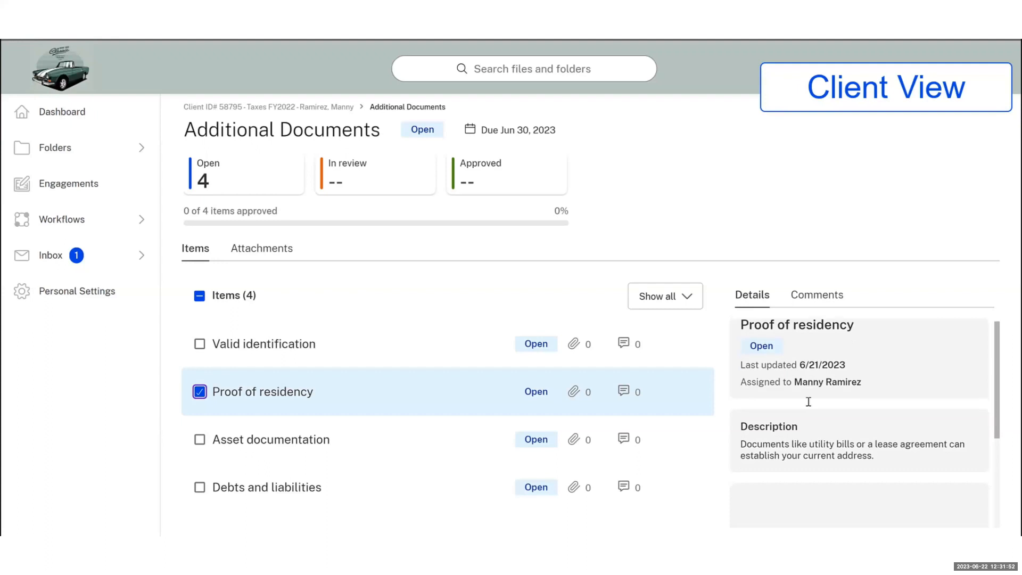
scroll(809, 402, "down", 3)
left_click(849, 433)
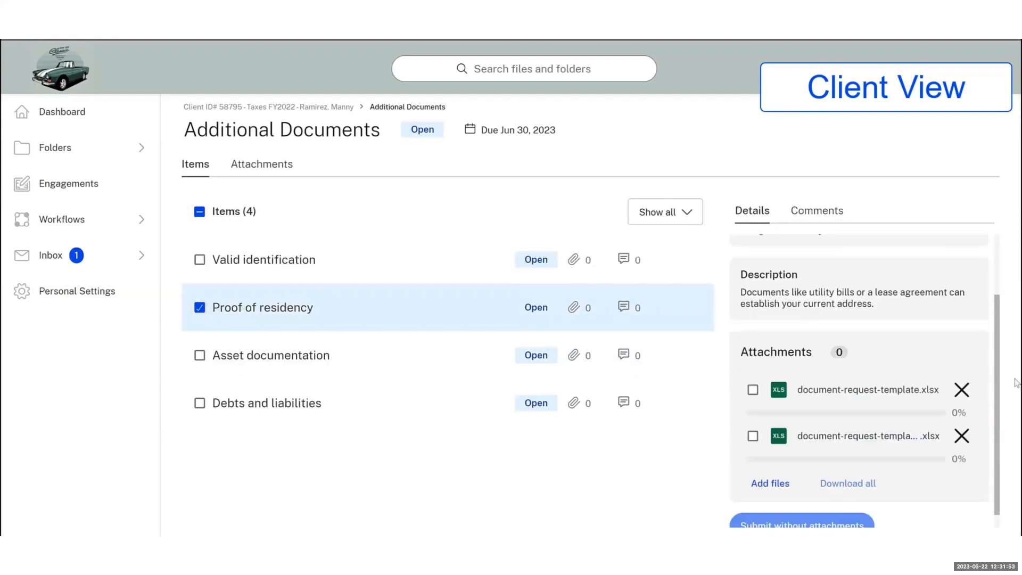
left_click_drag(996, 389, 997, 400)
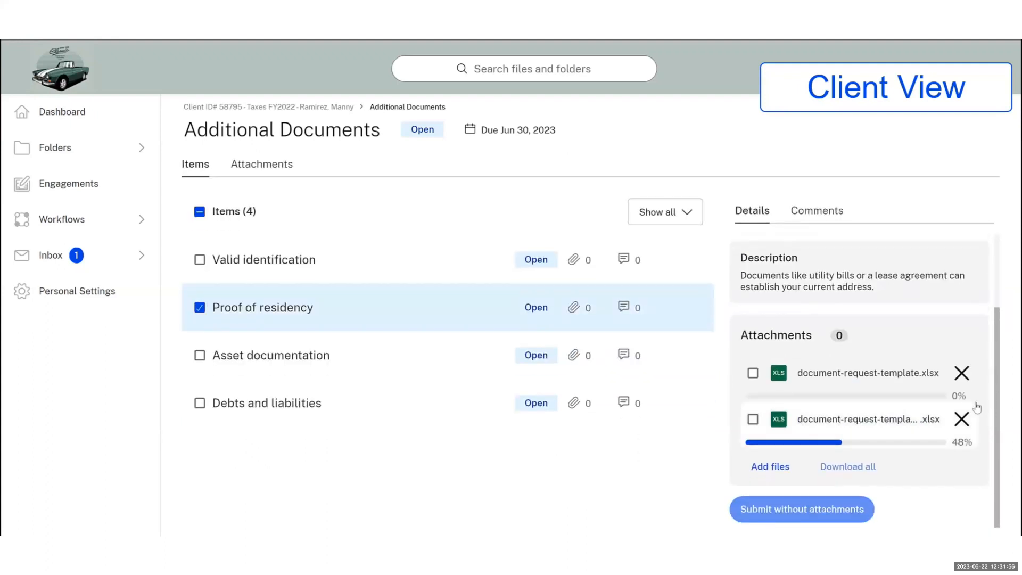
left_click(790, 508)
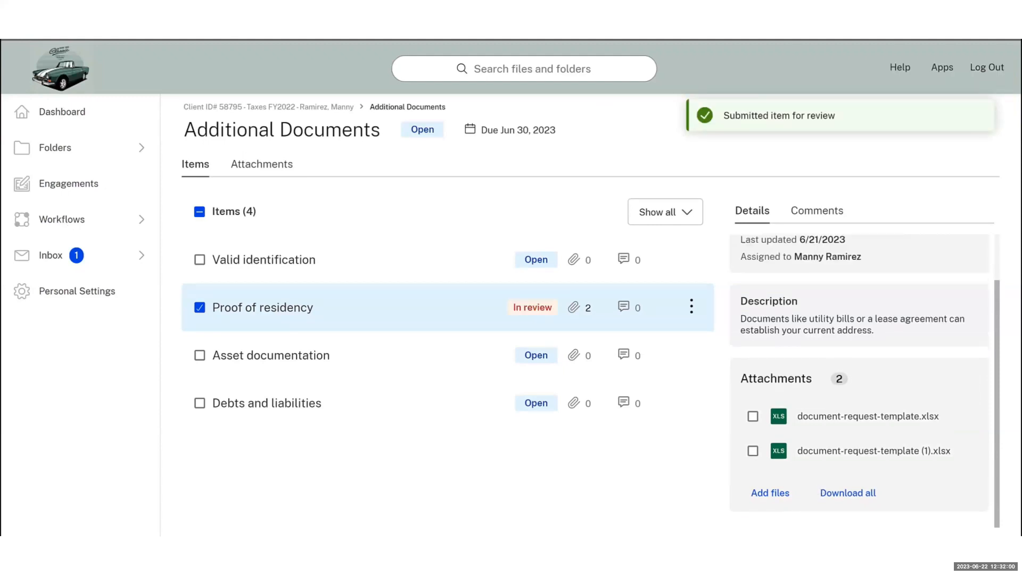
key("alt+Tab")
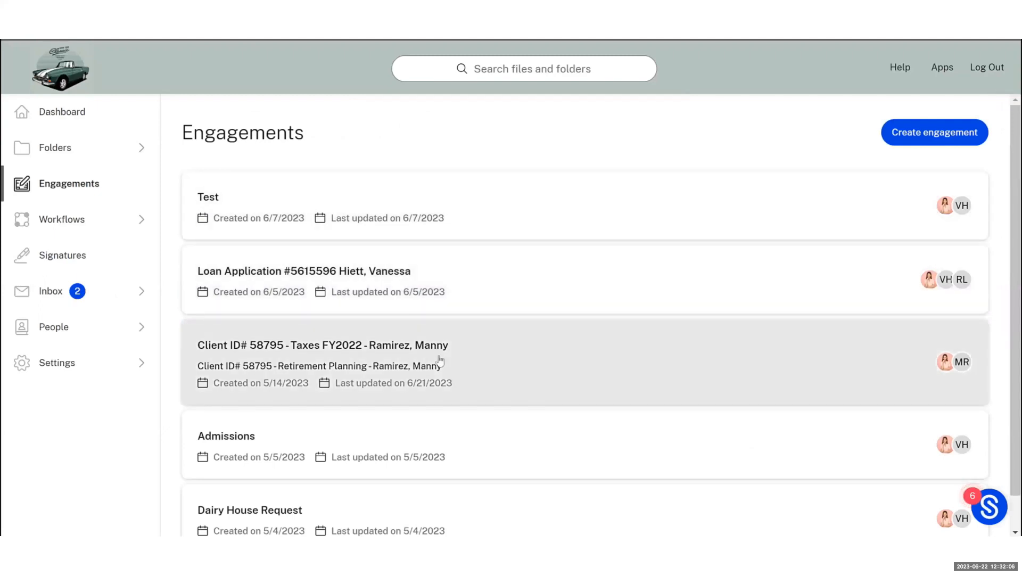
As staff, open Proof of Income and view the in-review 2022 W2 item's three .pptx attachments
left_click(440, 361)
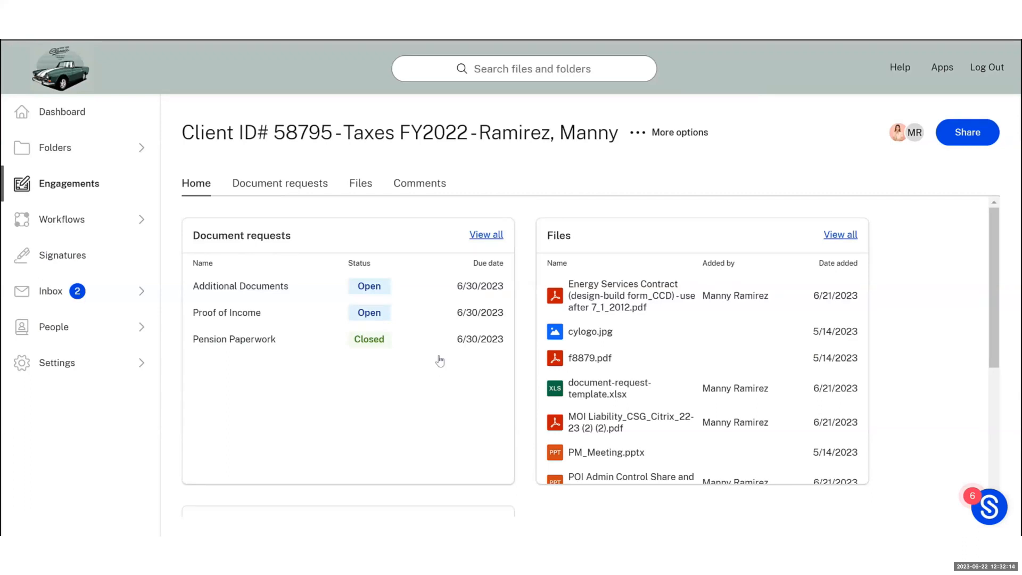
left_click(259, 180)
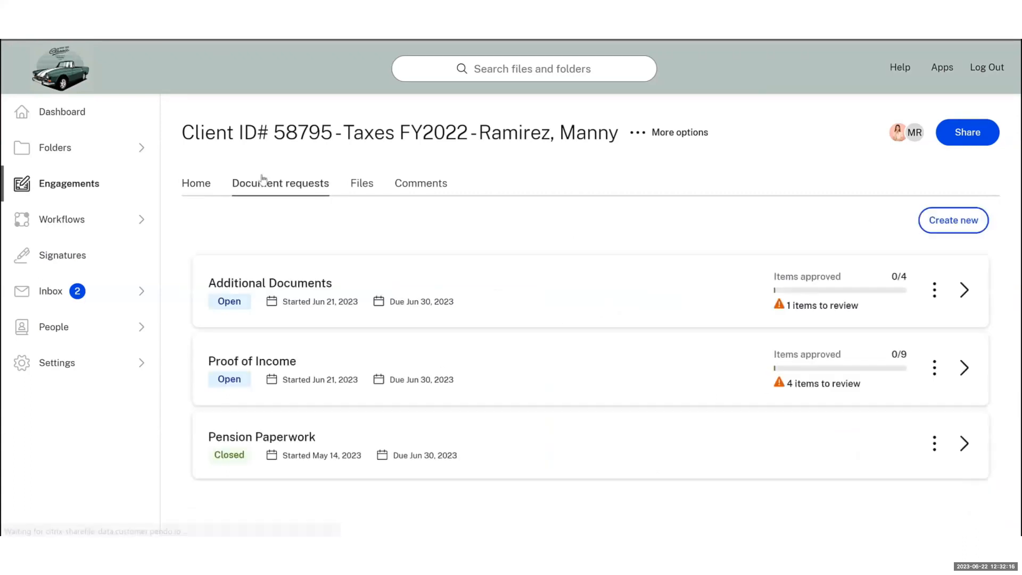
left_click(677, 355)
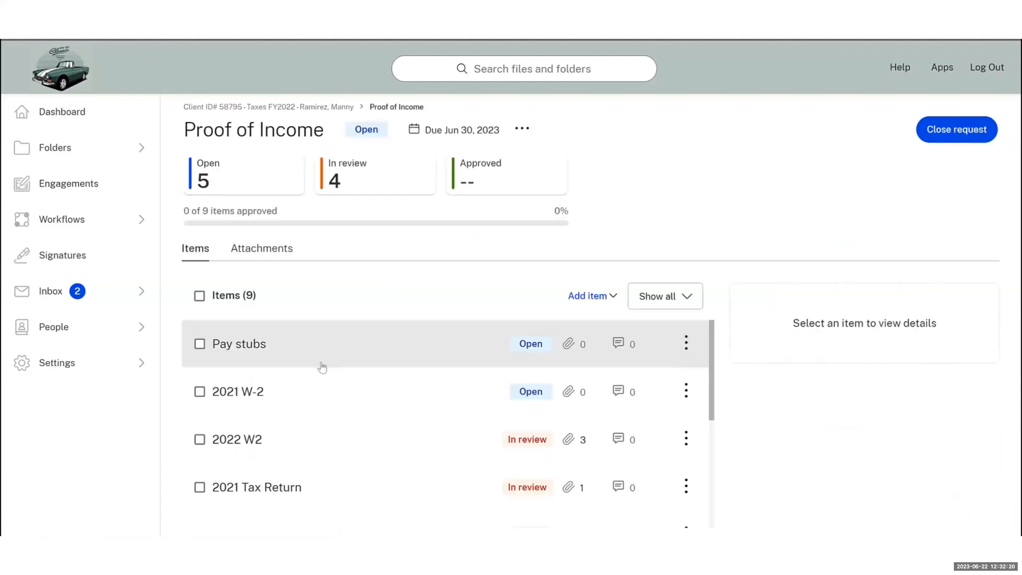
scroll(331, 373, "down", 5)
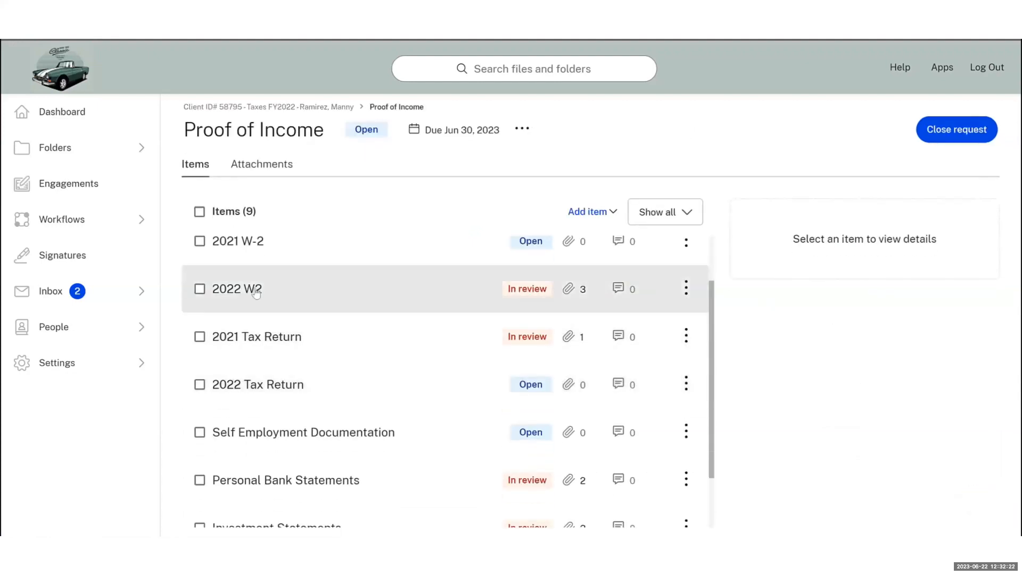
left_click(256, 293)
scroll(921, 331, "down", 3)
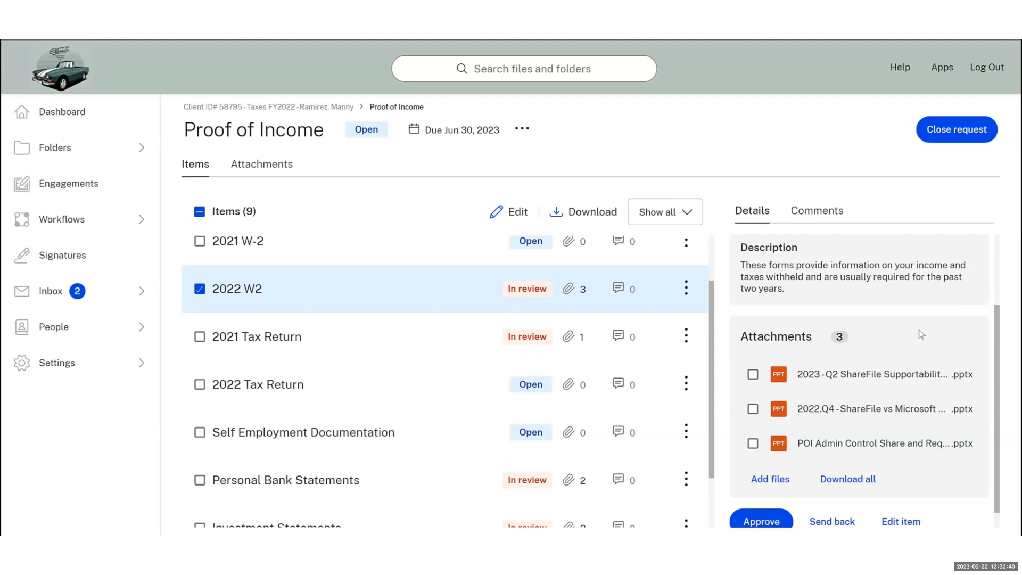
Select all three 2022 W2 attachments and approve the 2022 W2 item
scroll(919, 330, "down", 1)
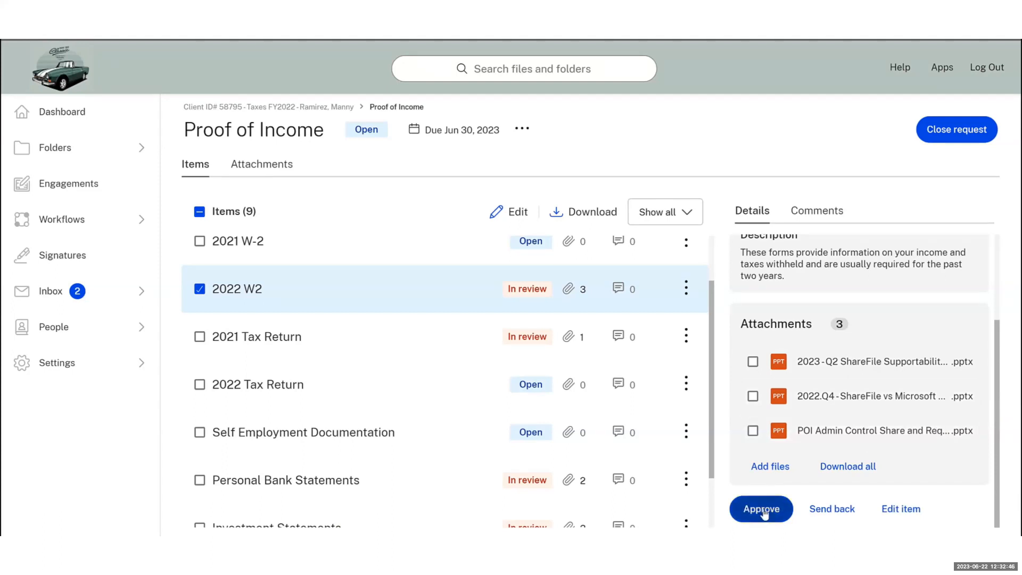
left_click(753, 362)
left_click(753, 397)
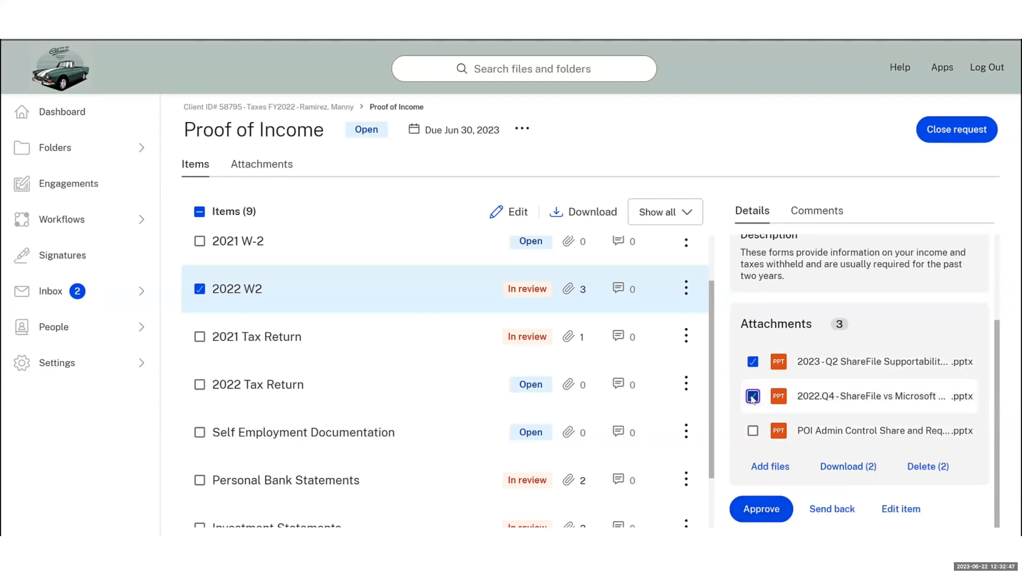
left_click(753, 431)
left_click(760, 508)
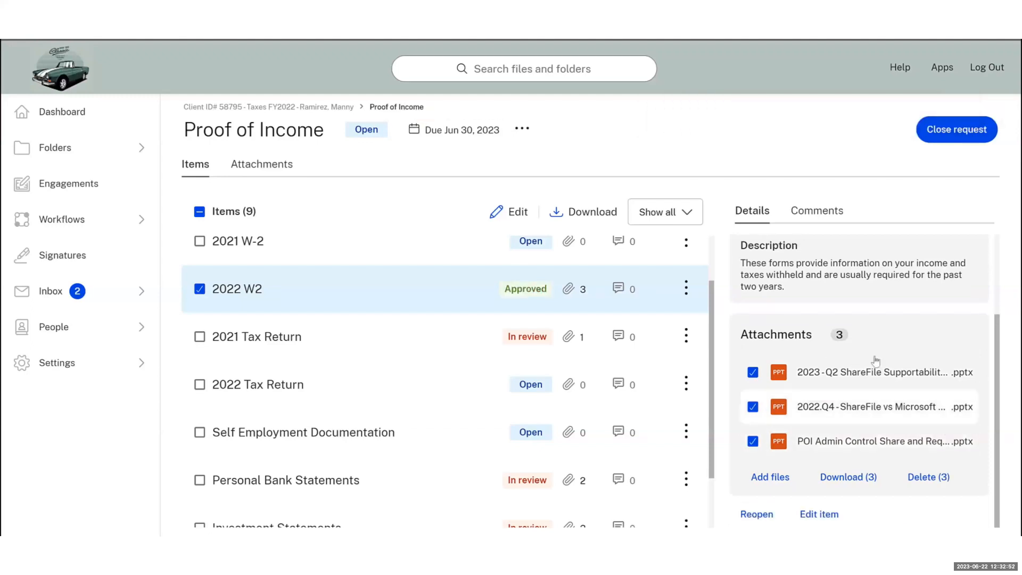
Approve the 2021 Tax Return item, then bring up Personal Bank Statements
left_click(199, 289)
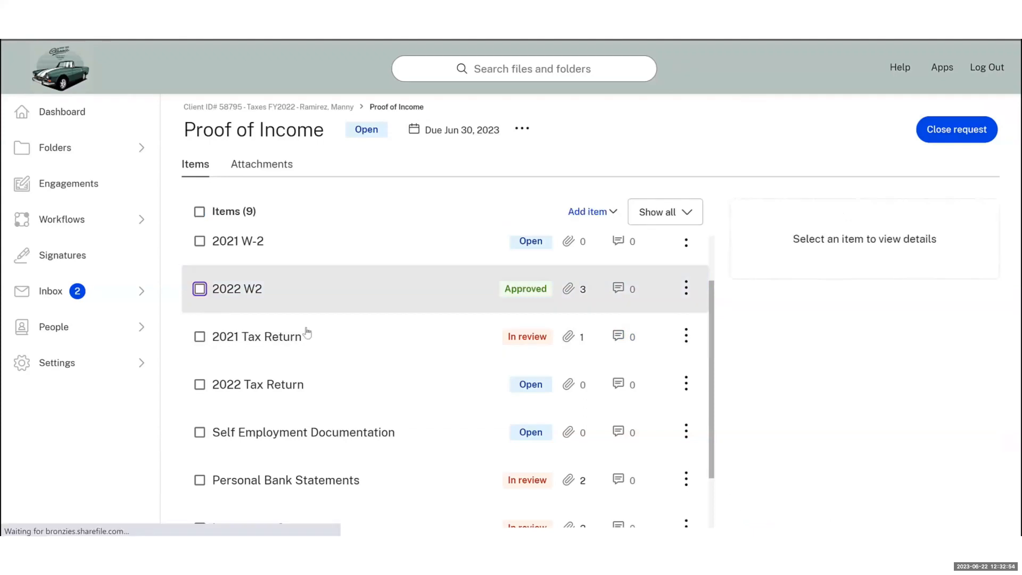
left_click(308, 333)
scroll(816, 472, "down", 2)
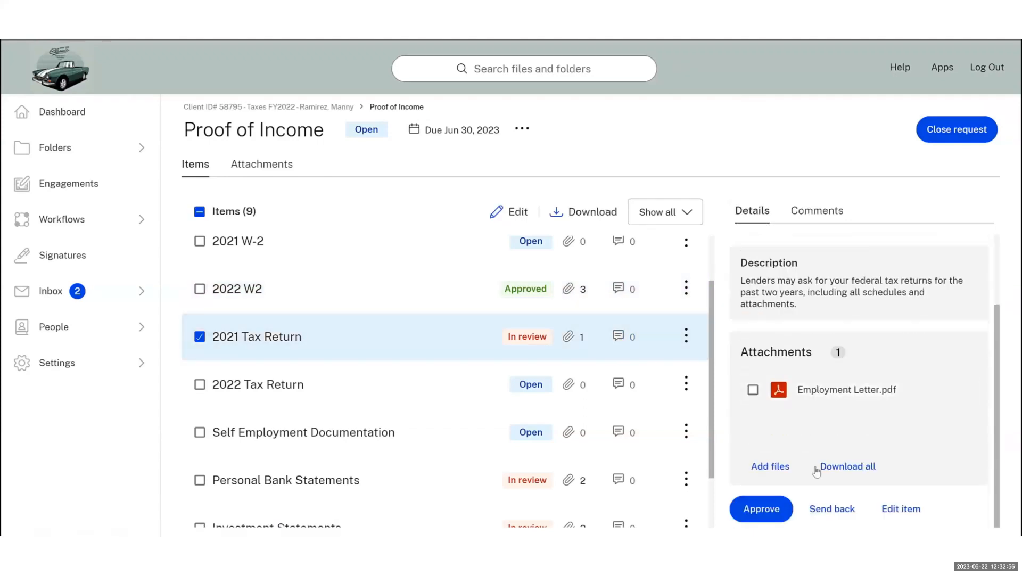
left_click(770, 510)
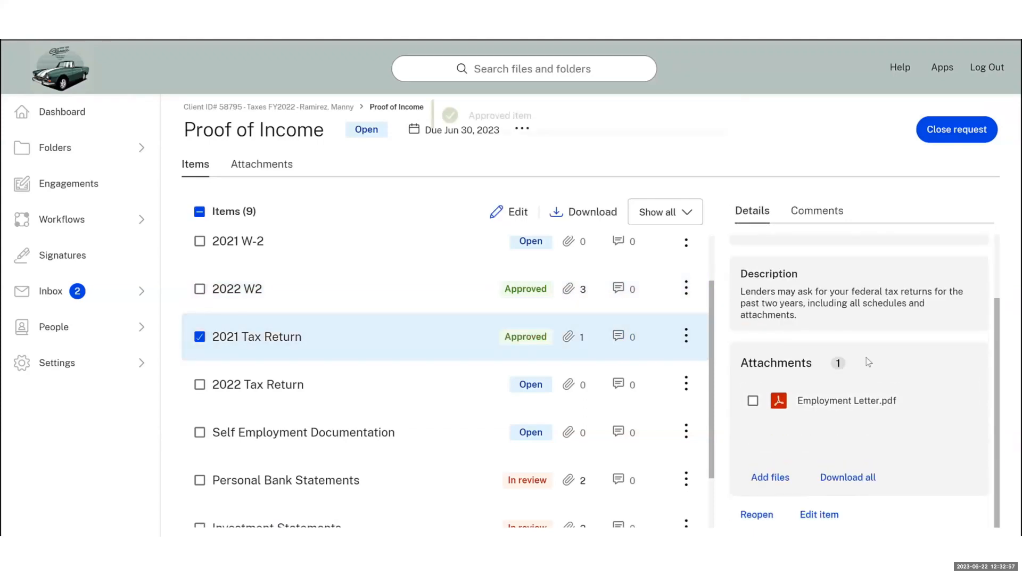
left_click(377, 491)
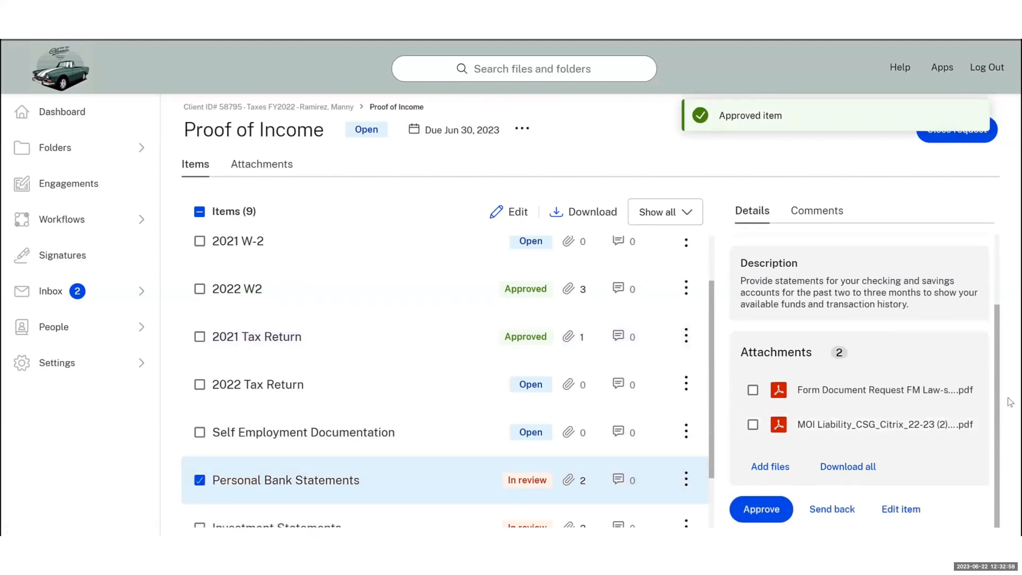
Send Personal Bank Statements back with the message 'Please submit different files. Thanks'
left_click(854, 516)
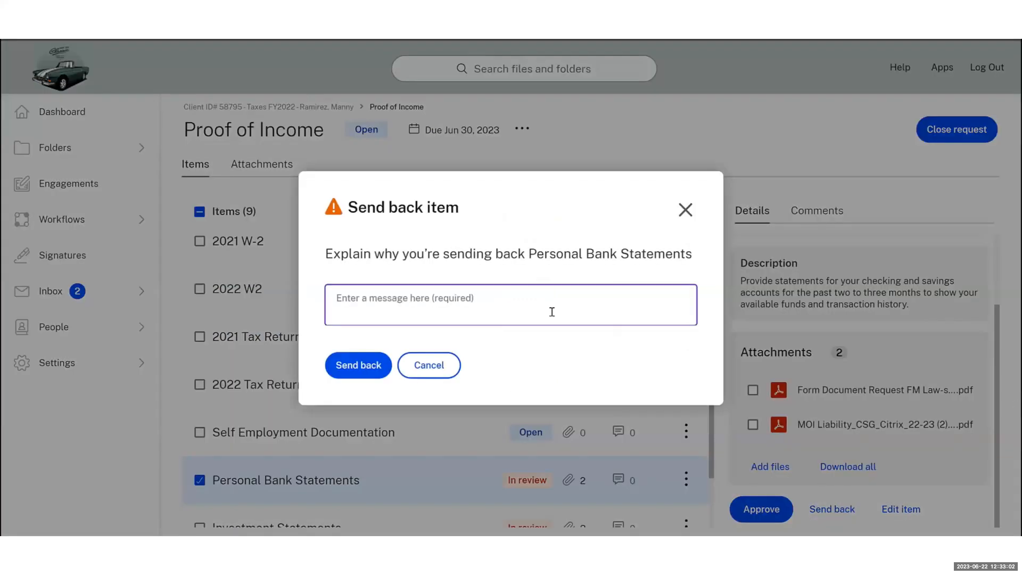
type("Plea")
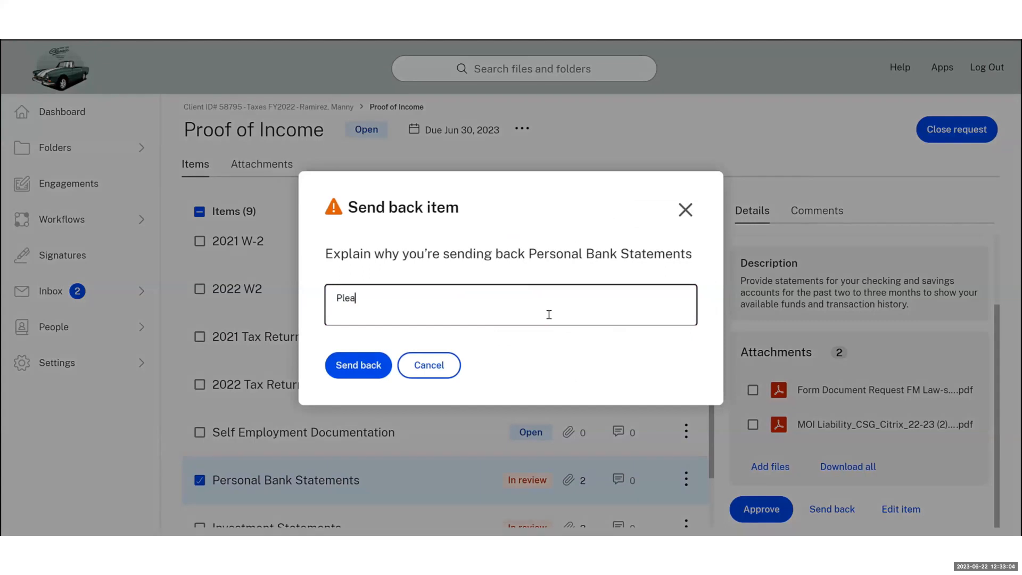
type("se submit different files. Thanks")
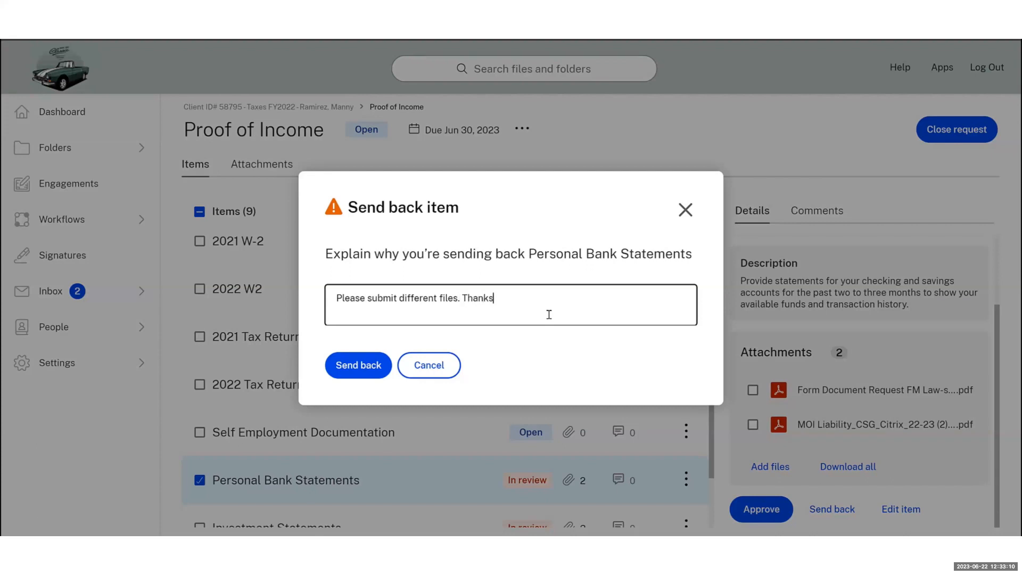
left_click(362, 373)
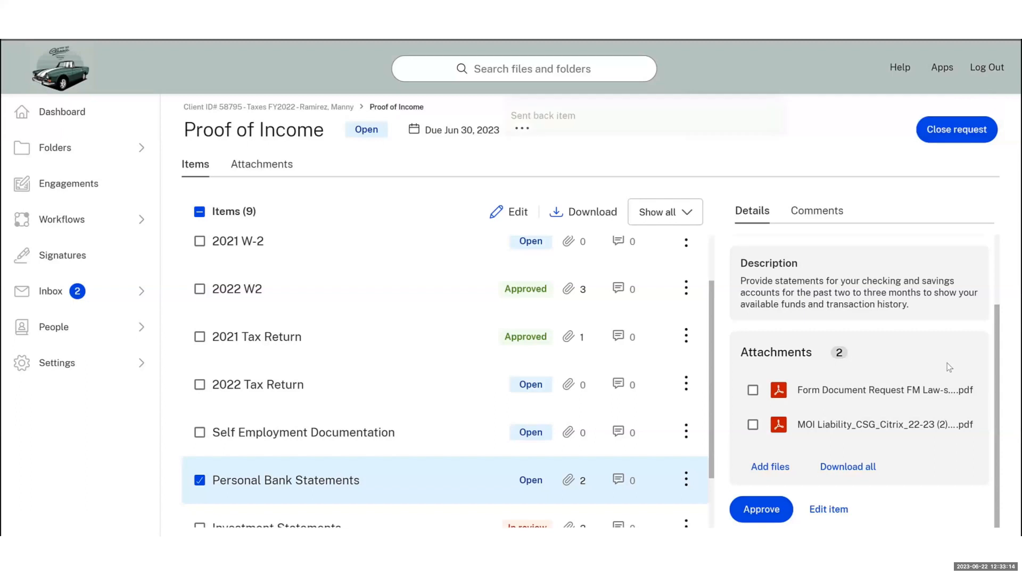
Post the comment 'I sent these documents back for different files. Thanks.' on the item
left_click(846, 217)
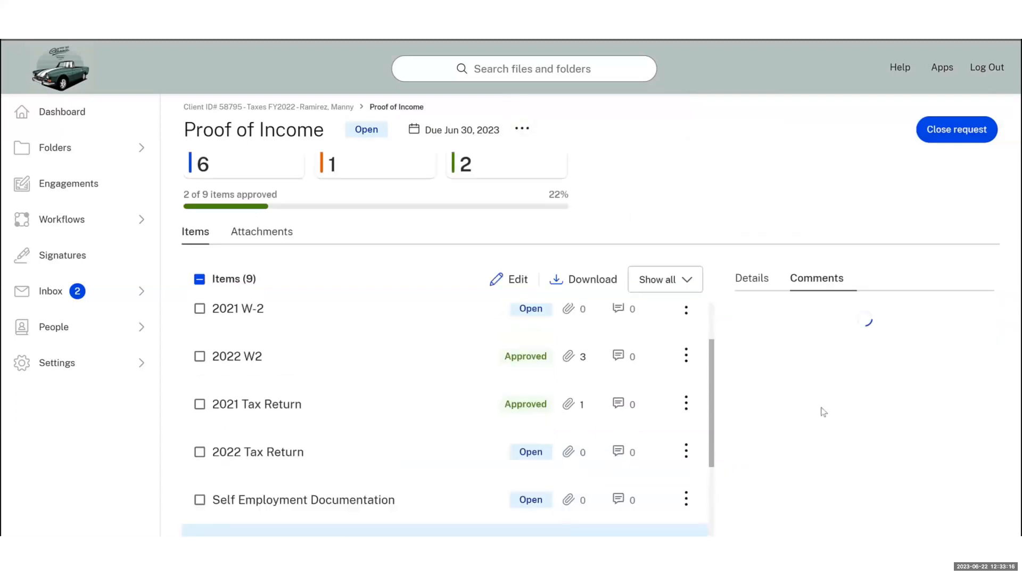
left_click(814, 494)
type("I sent these documents back for diffe")
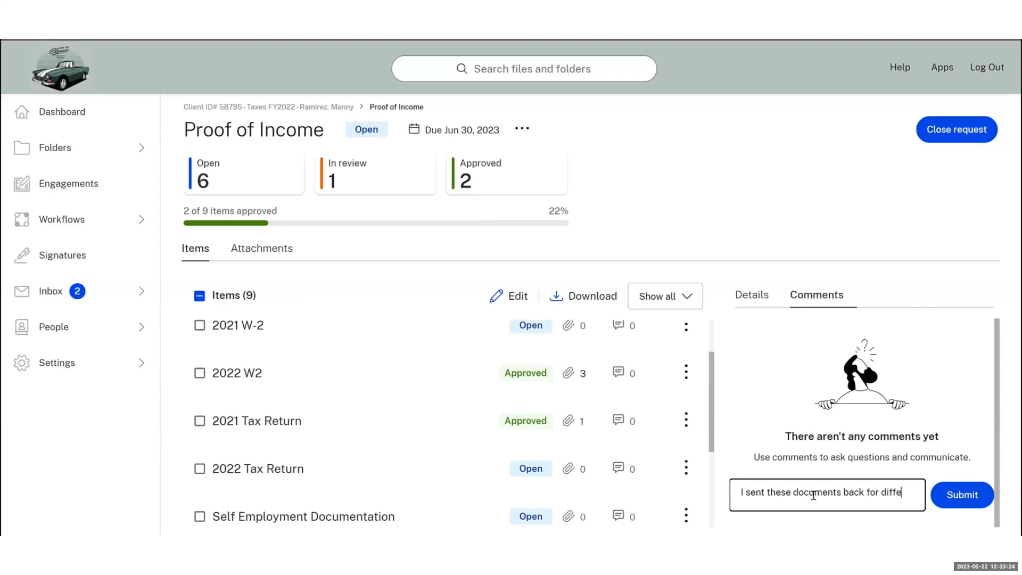
type("rent files. Thanks.")
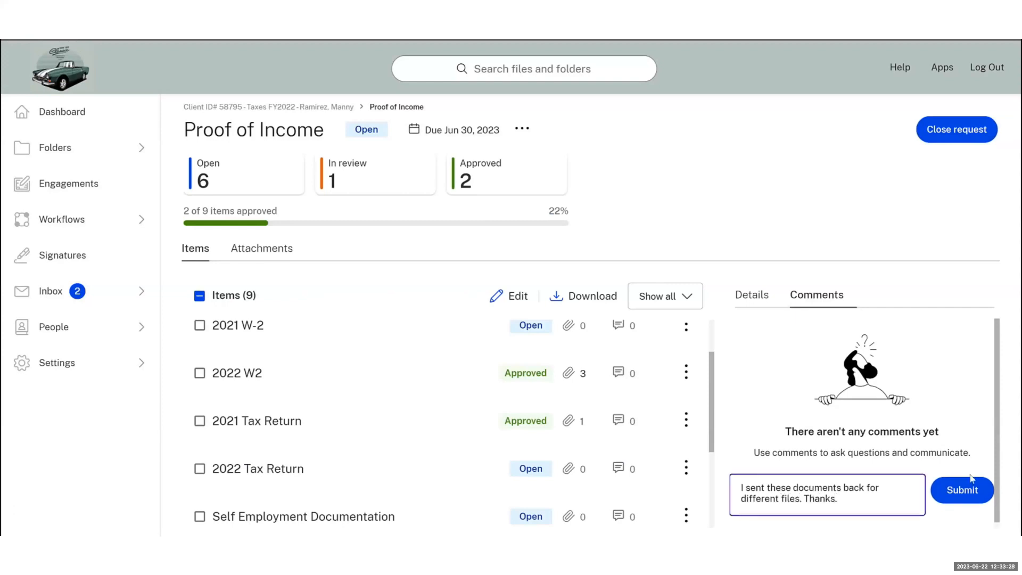
left_click(976, 490)
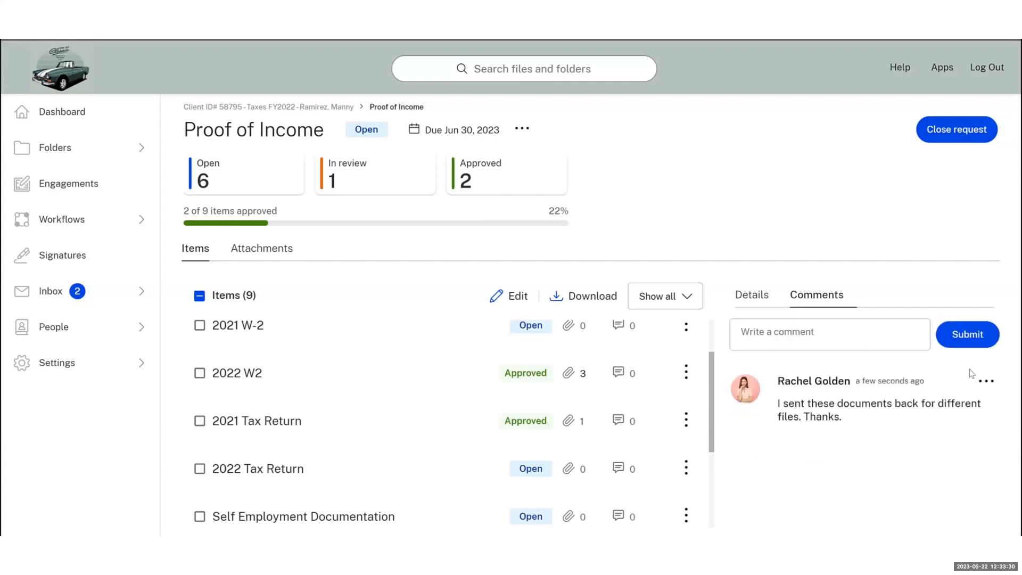
scroll(525, 392, "up", 2)
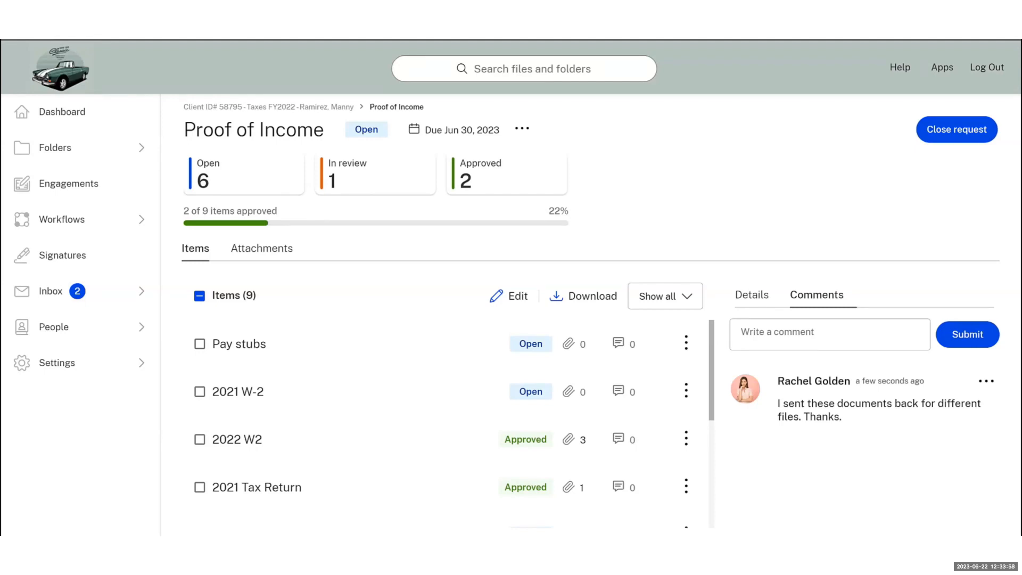
Return to the Taxes FY2022 engagement and view its Files, then its Comments tab
left_click(337, 108)
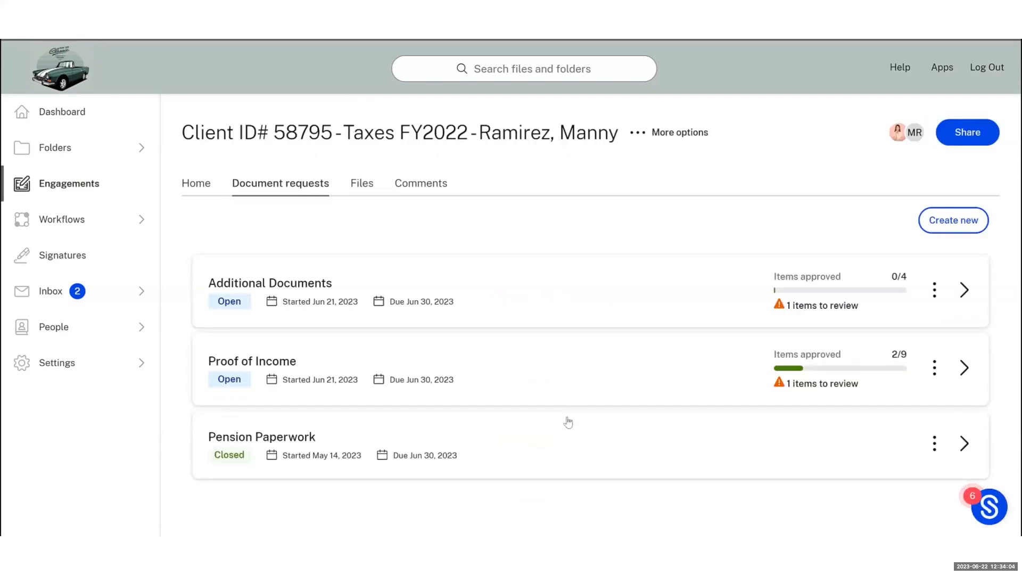
left_click(356, 183)
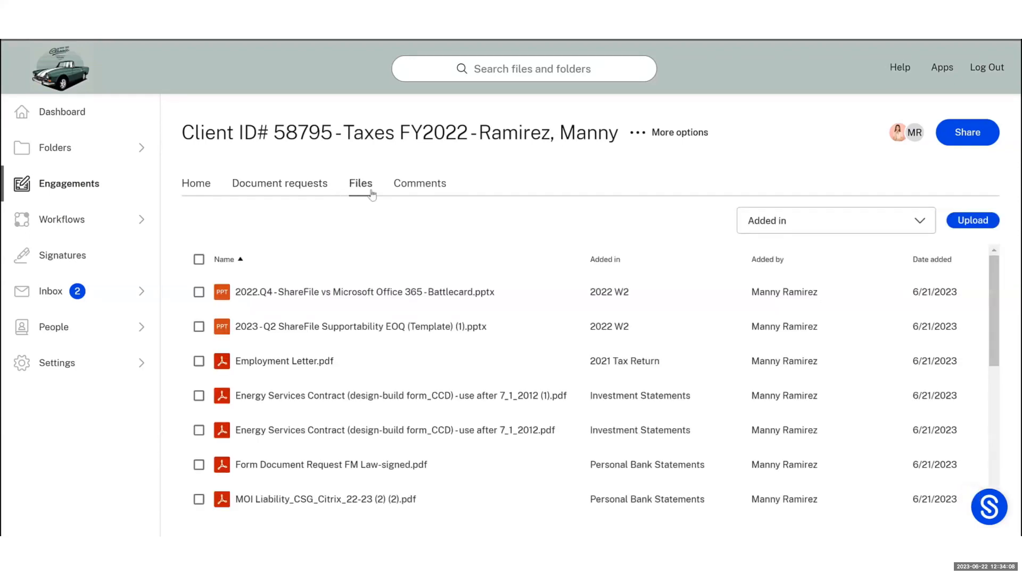
scroll(439, 337, "down", 8)
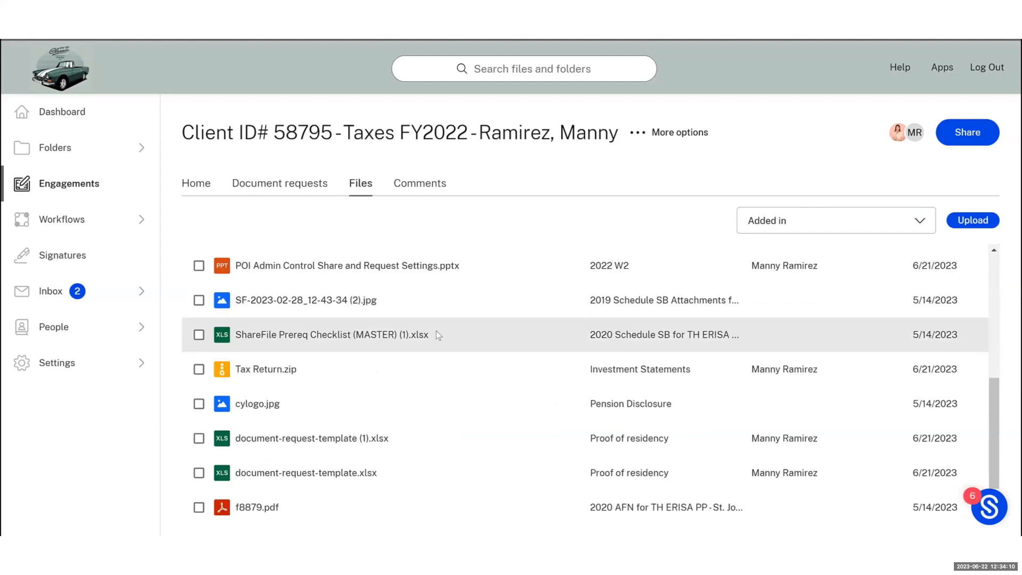
scroll(436, 326, "up", 10)
left_click(421, 183)
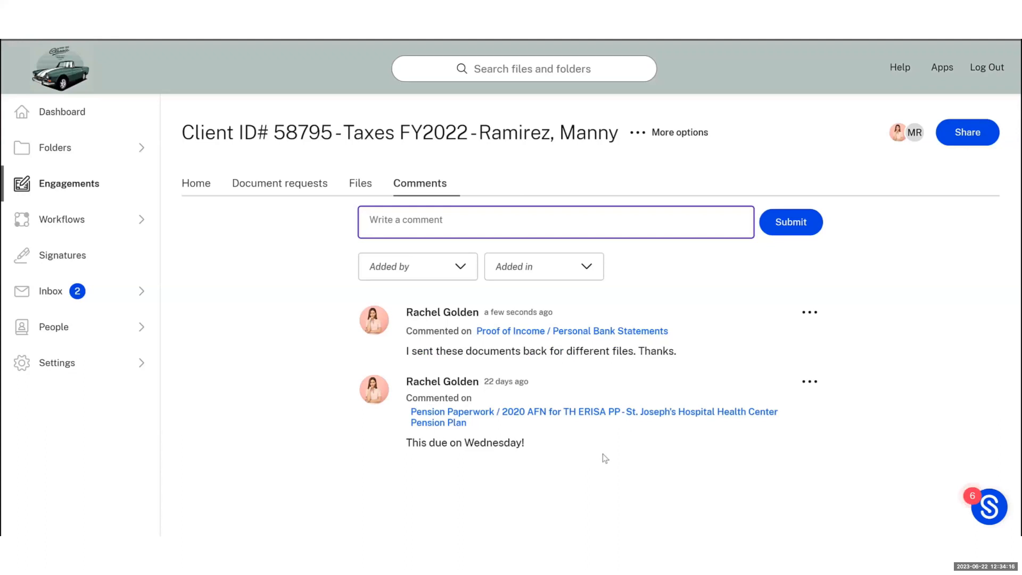
Filter comments to the staff author and Personal Bank Statements, then switch to the shared folder
left_click(417, 272)
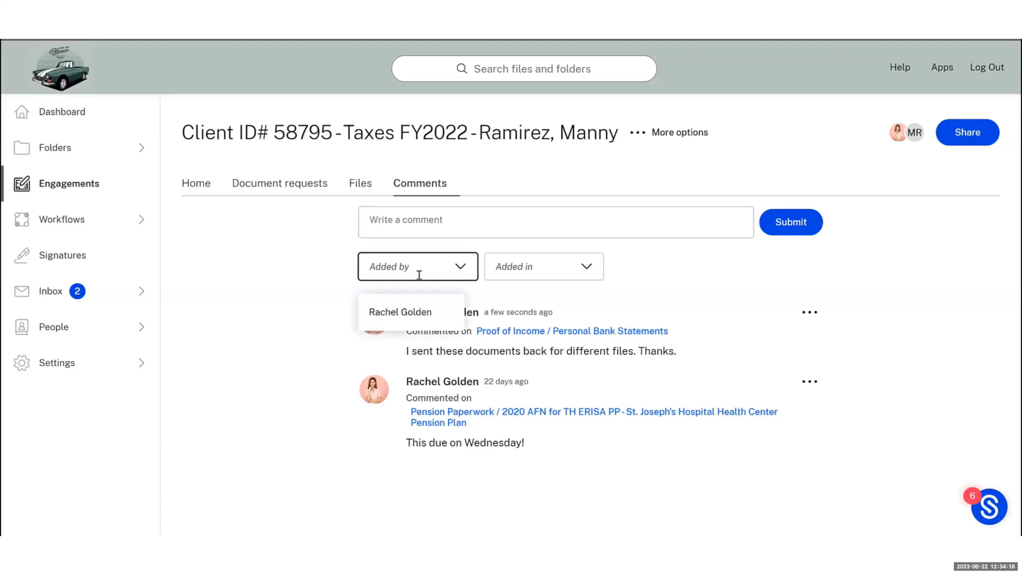
left_click(418, 309)
left_click(526, 270)
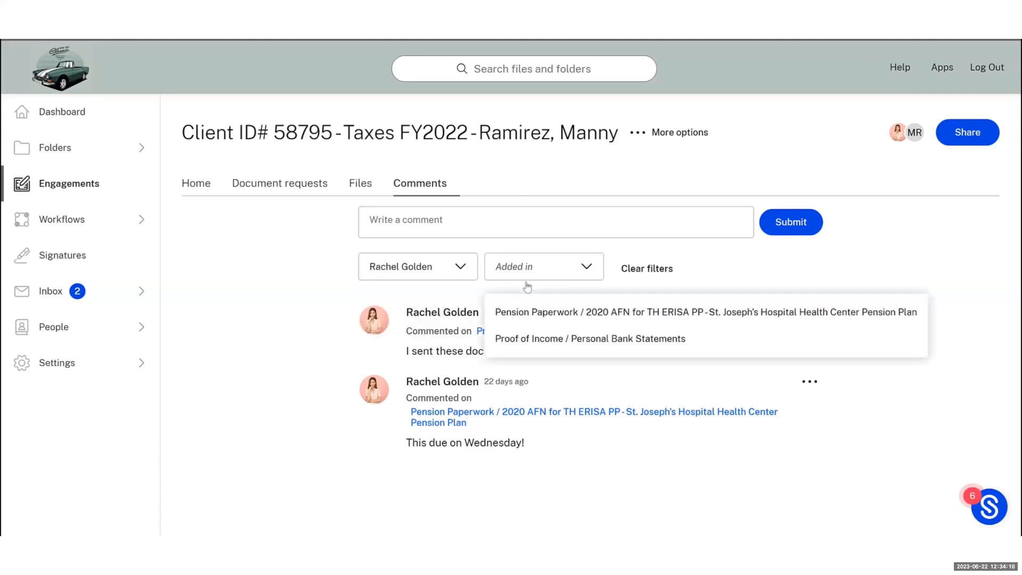
left_click(578, 338)
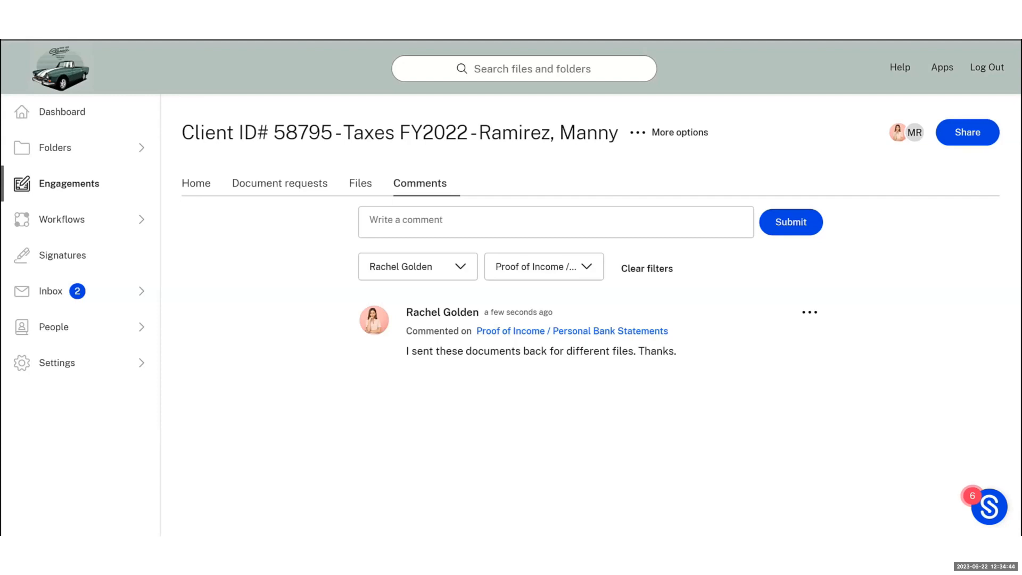
key("ctrl+Tab")
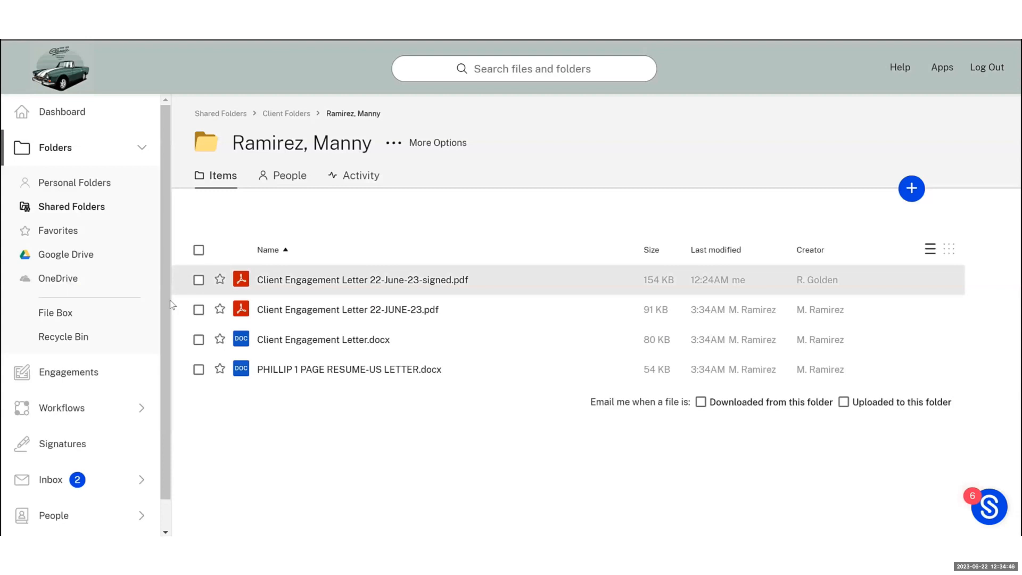